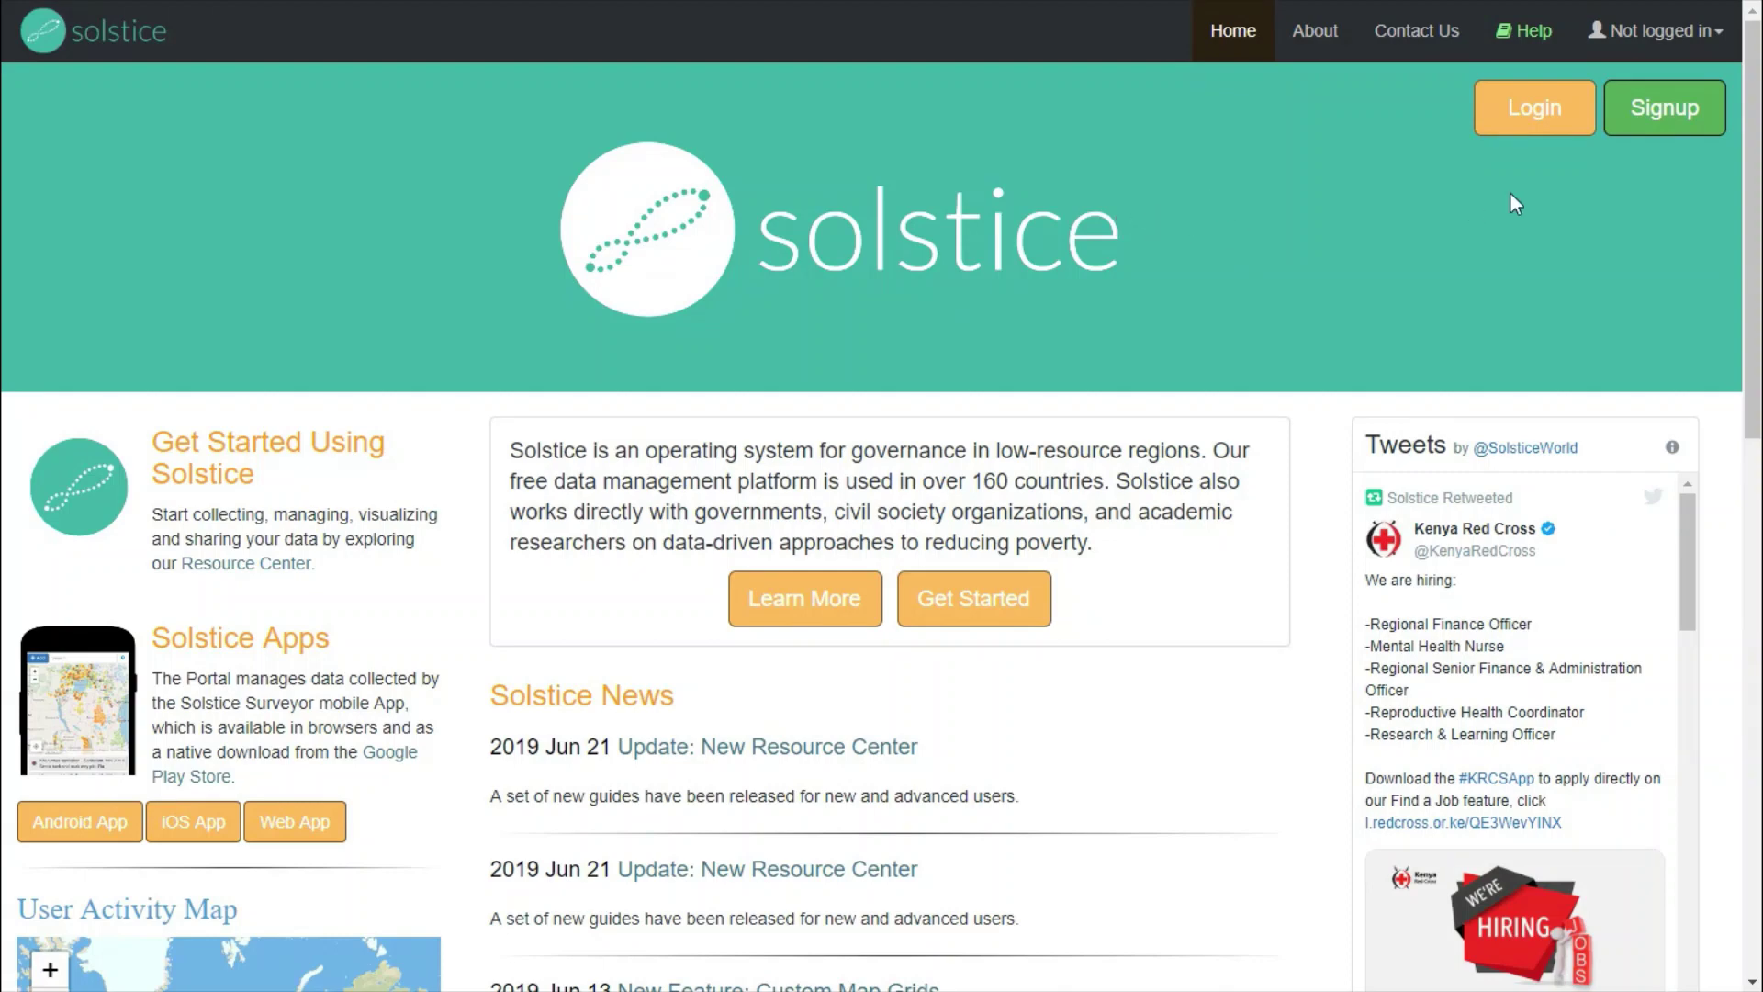
- Open the signup form and enter the given name, family name, username and password
click(1659, 142)
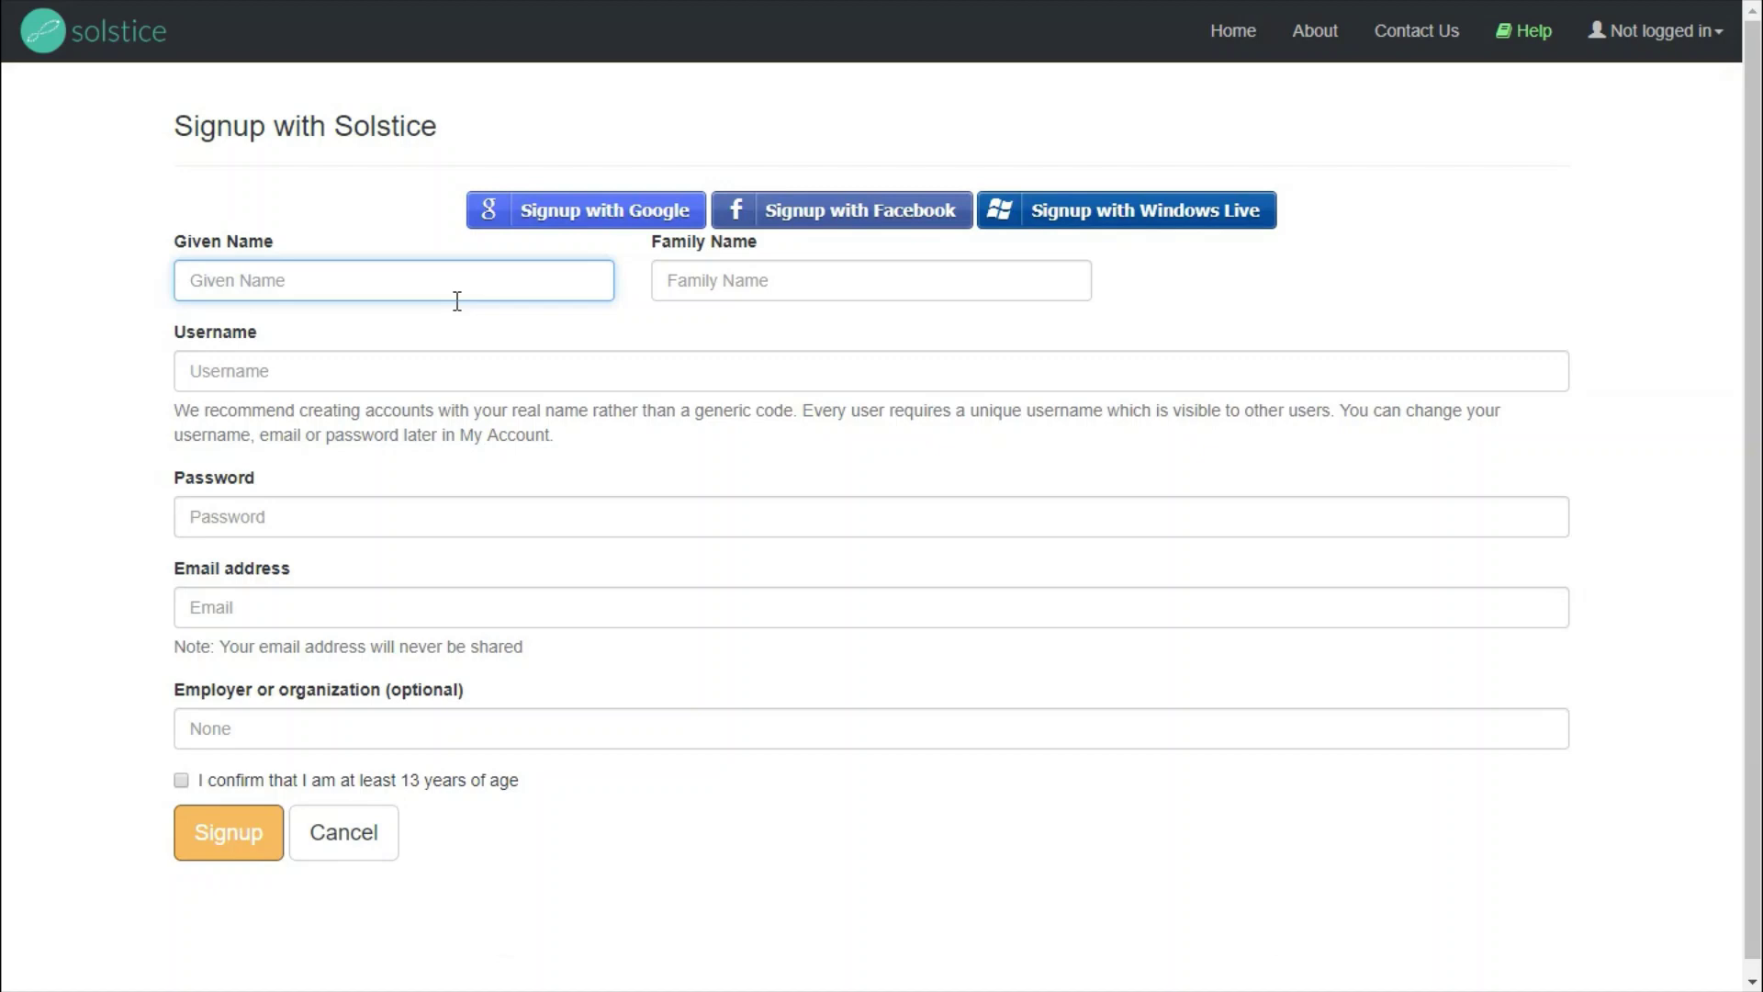
text(Solstice)
key(Tab)
text(Demonstration)
key(Tab)
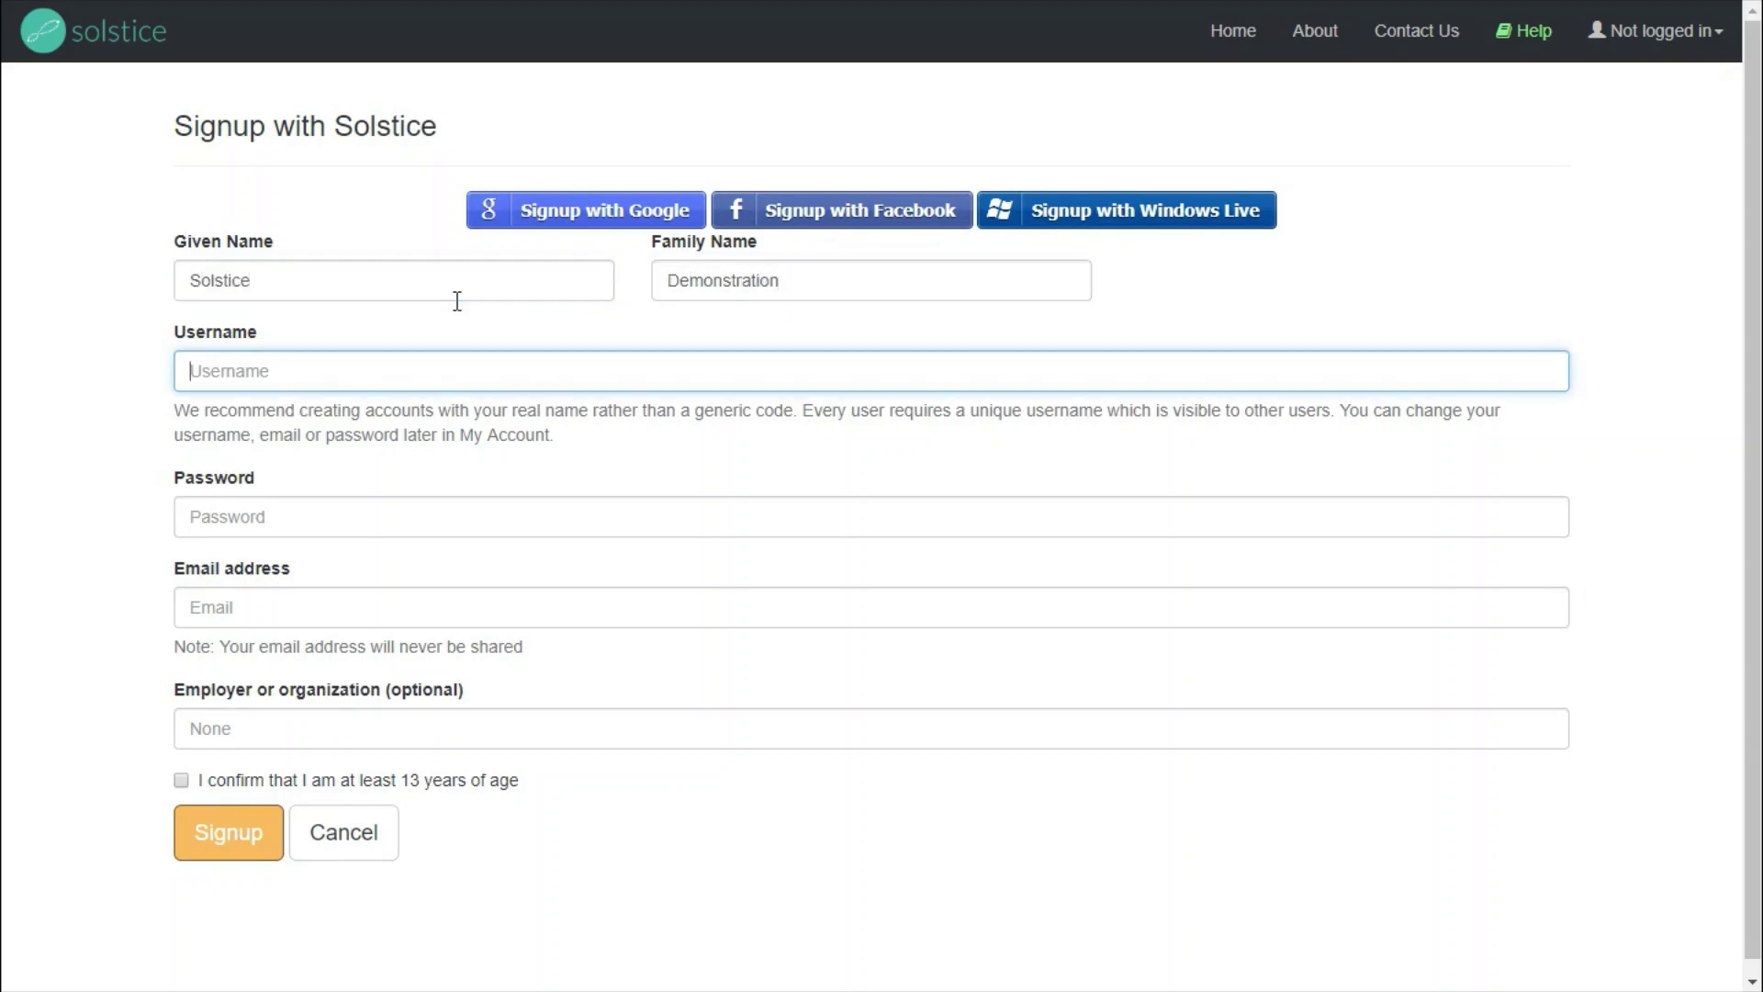
text(Solstice_Demo)
key(Tab)
text(solstice)
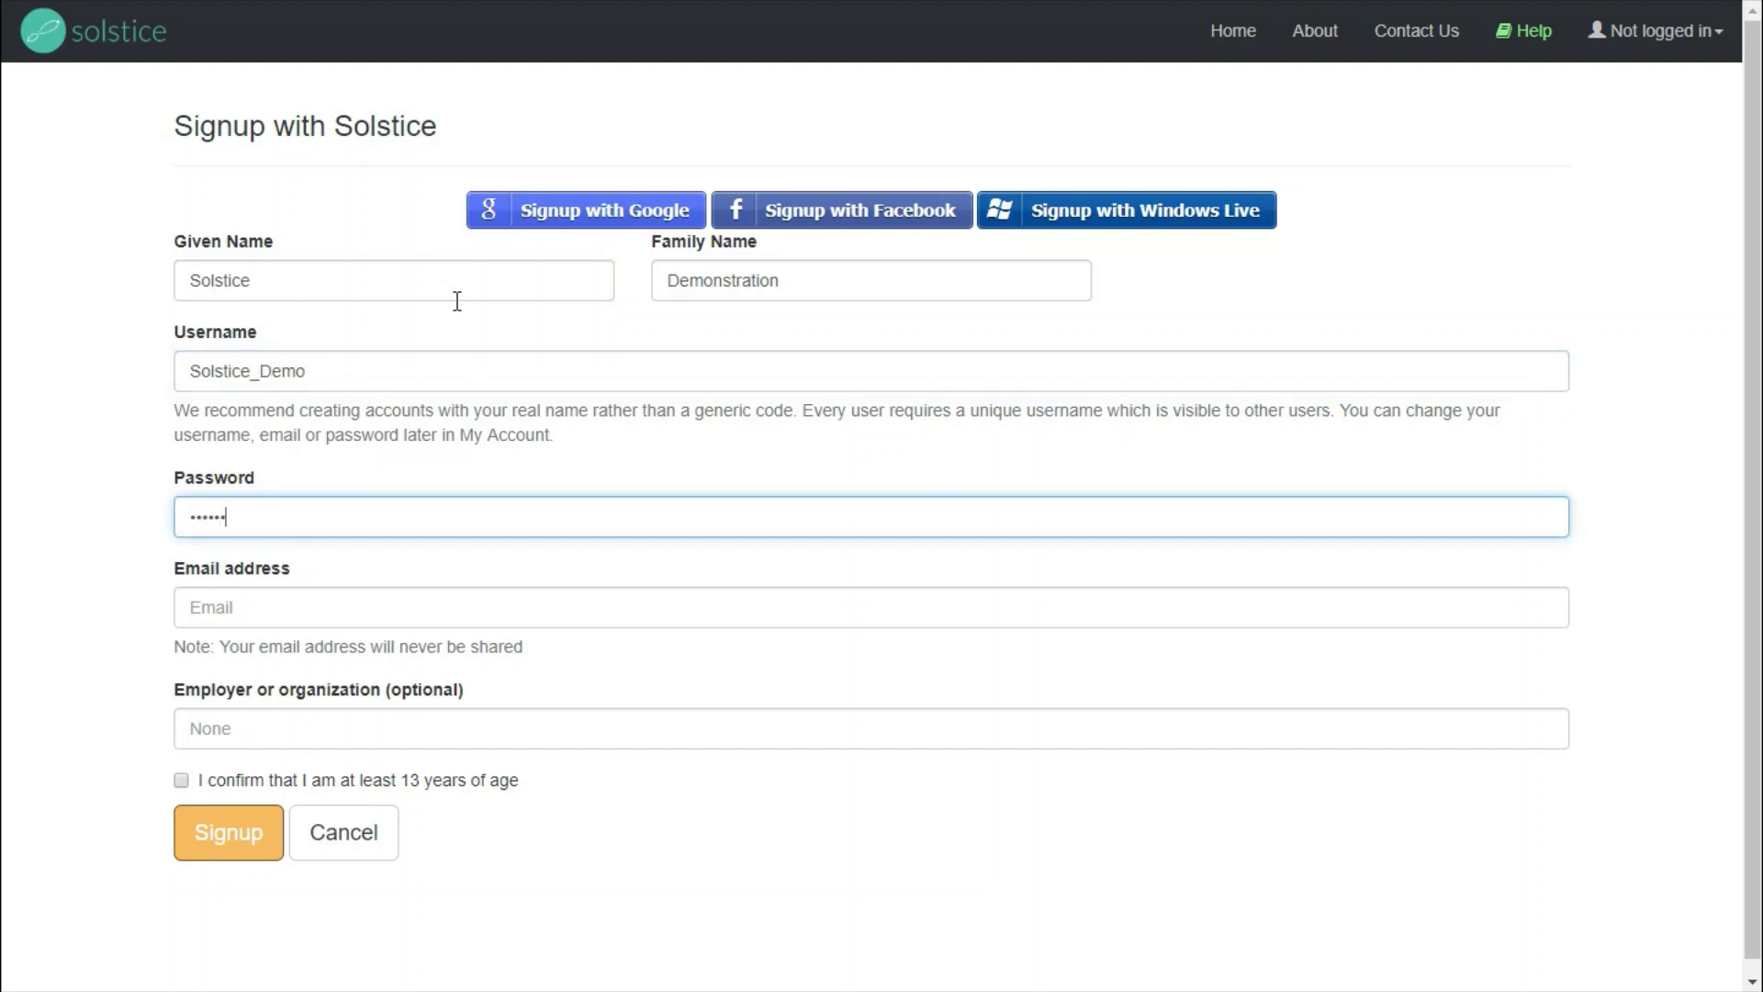
- Enter the e-mail address and employer, confirm being 13 or older, and submit the signup
key(Tab)
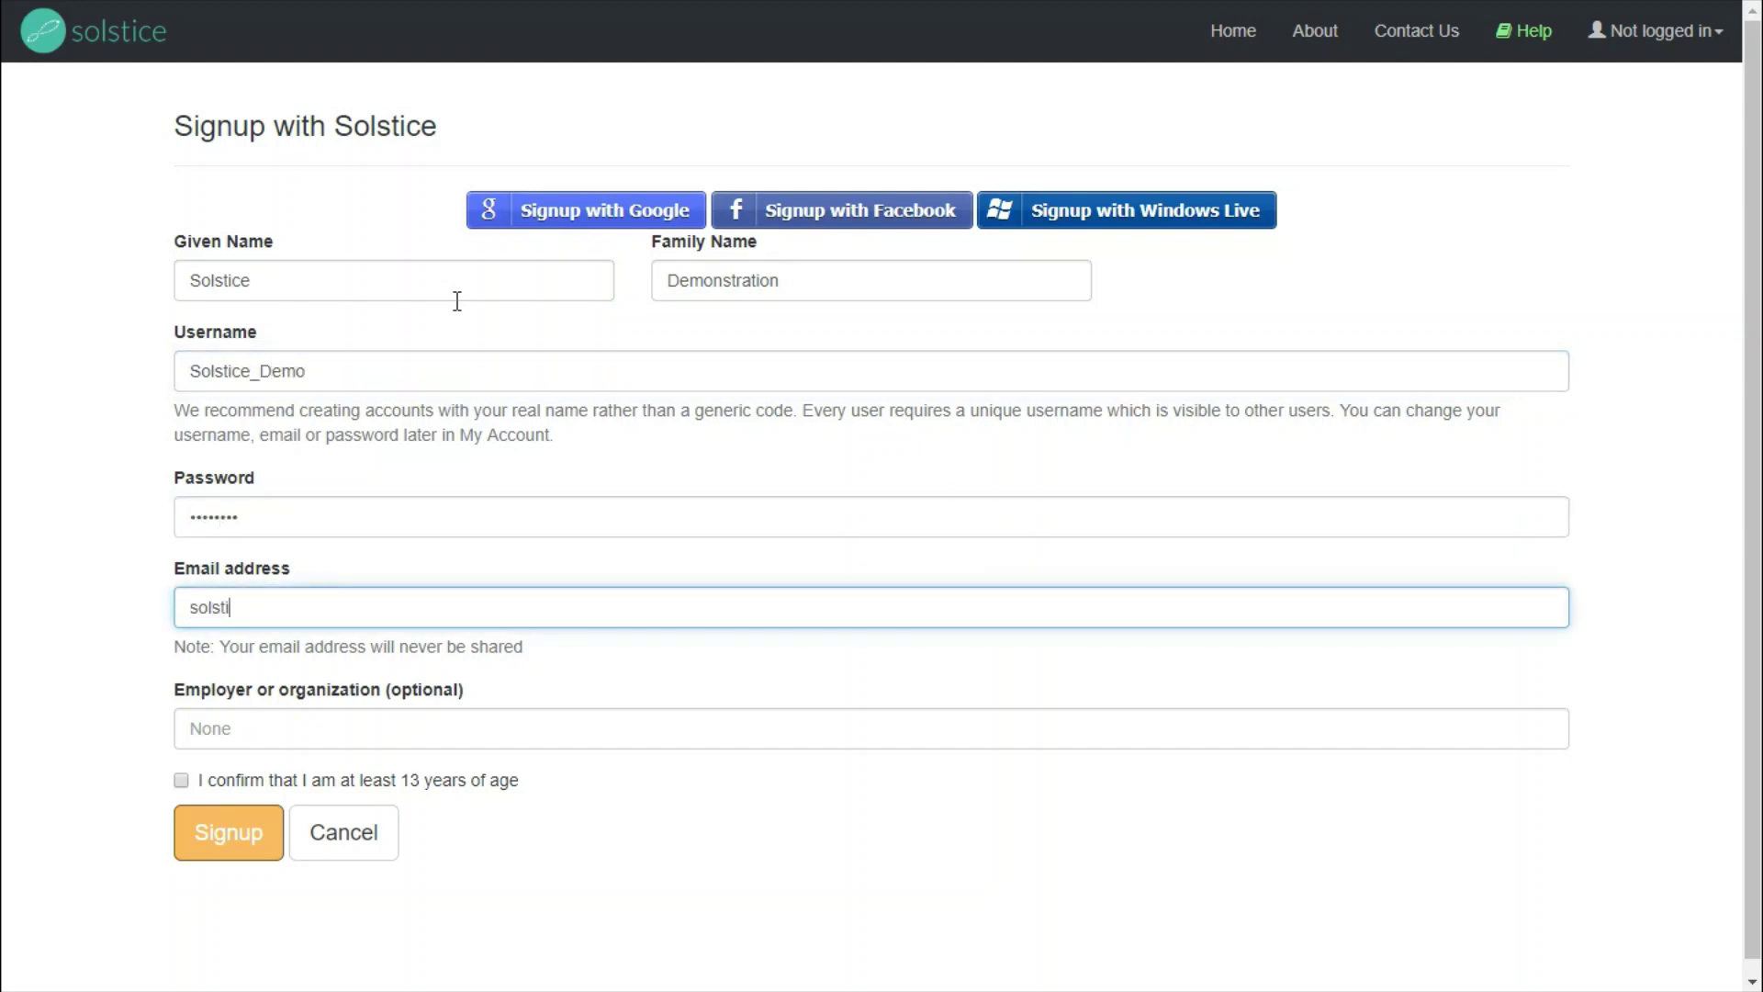
key(Tab)
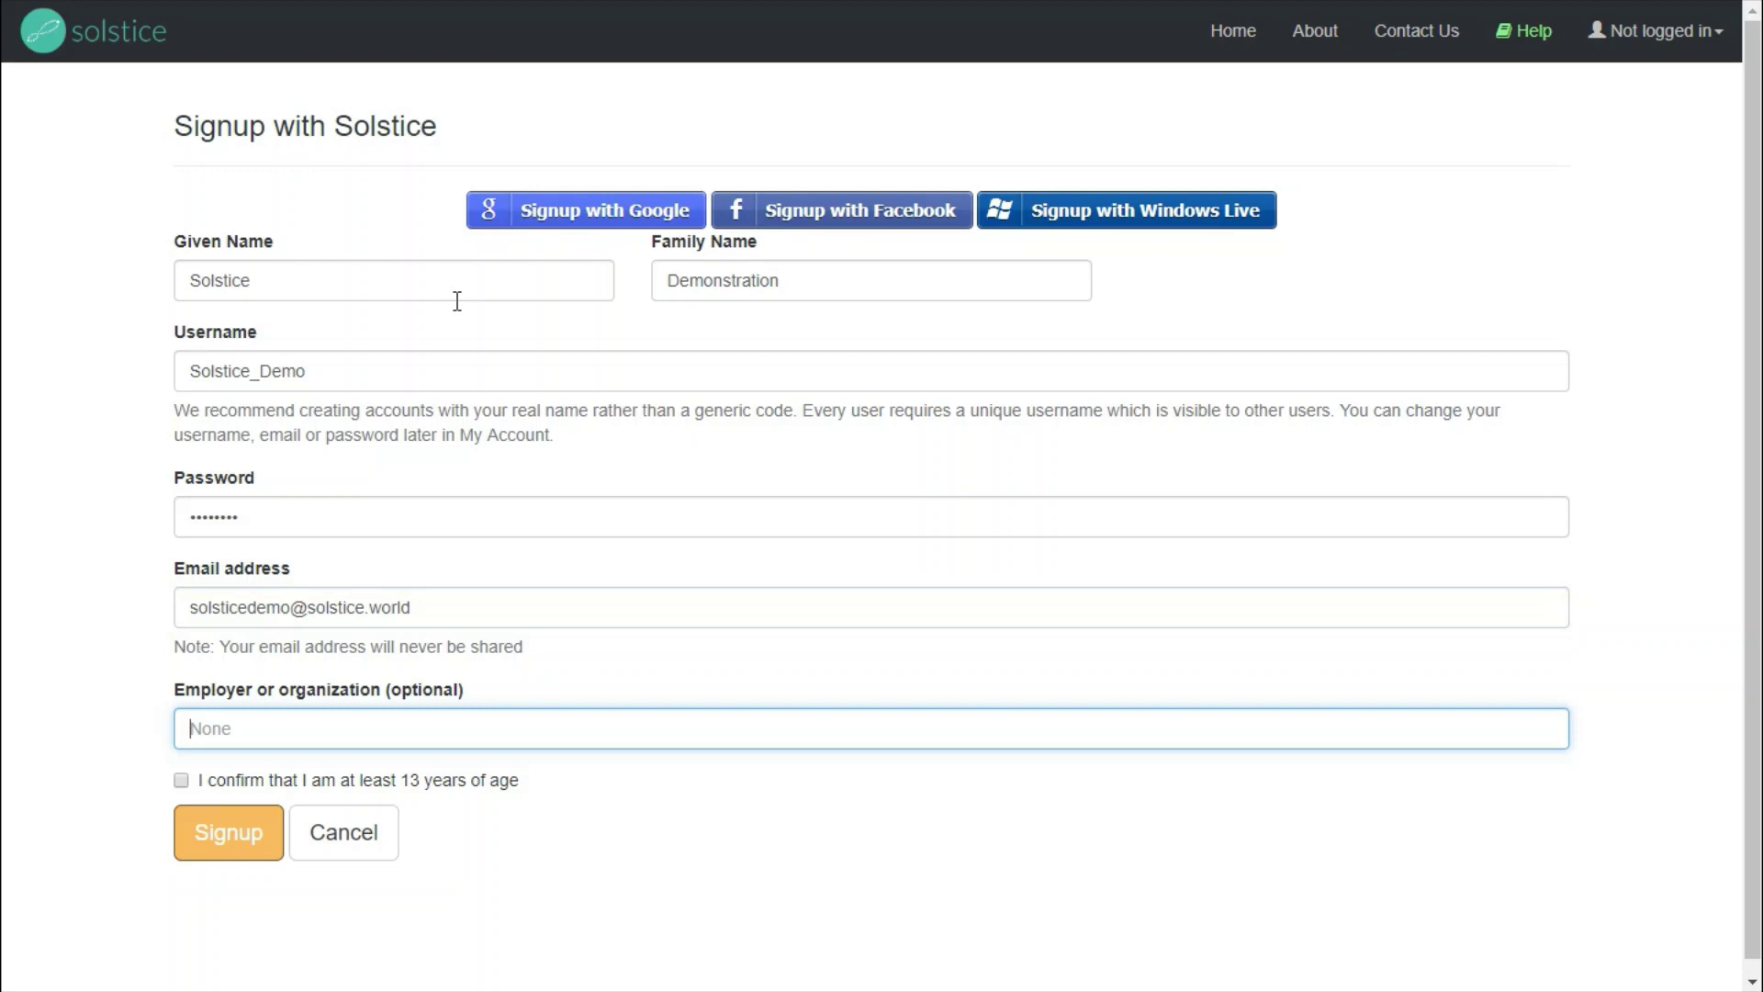
text(Solstice)
click(184, 781)
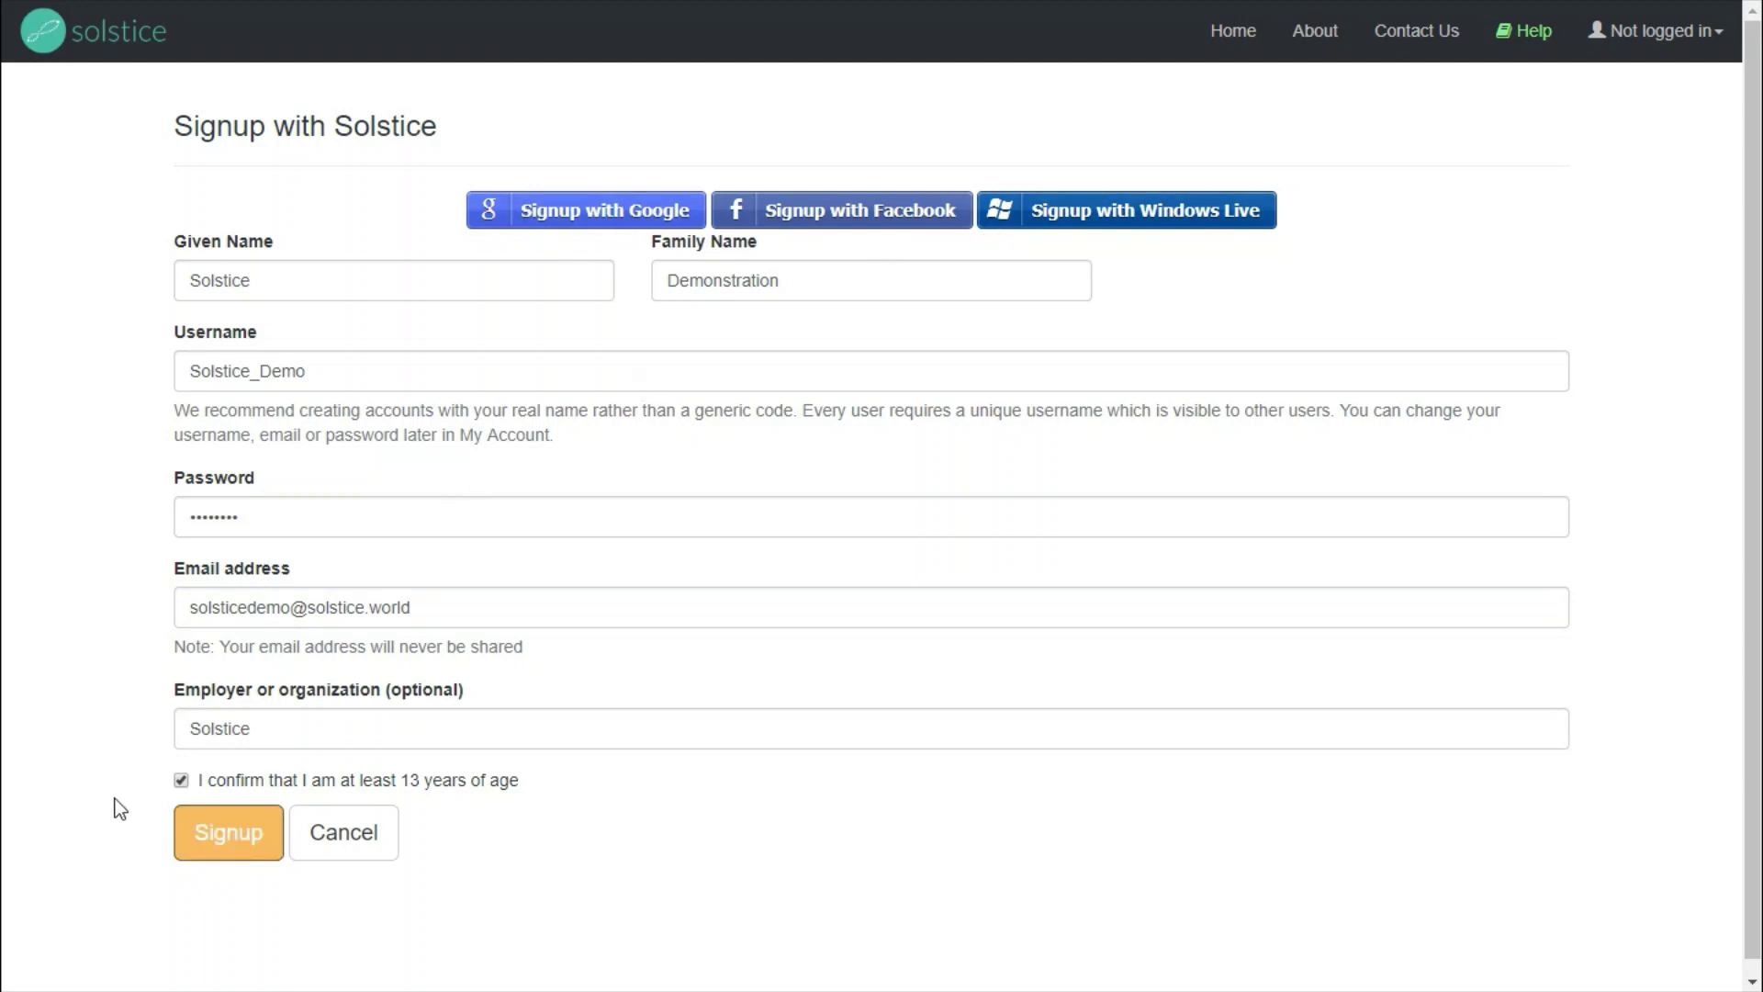
click(232, 833)
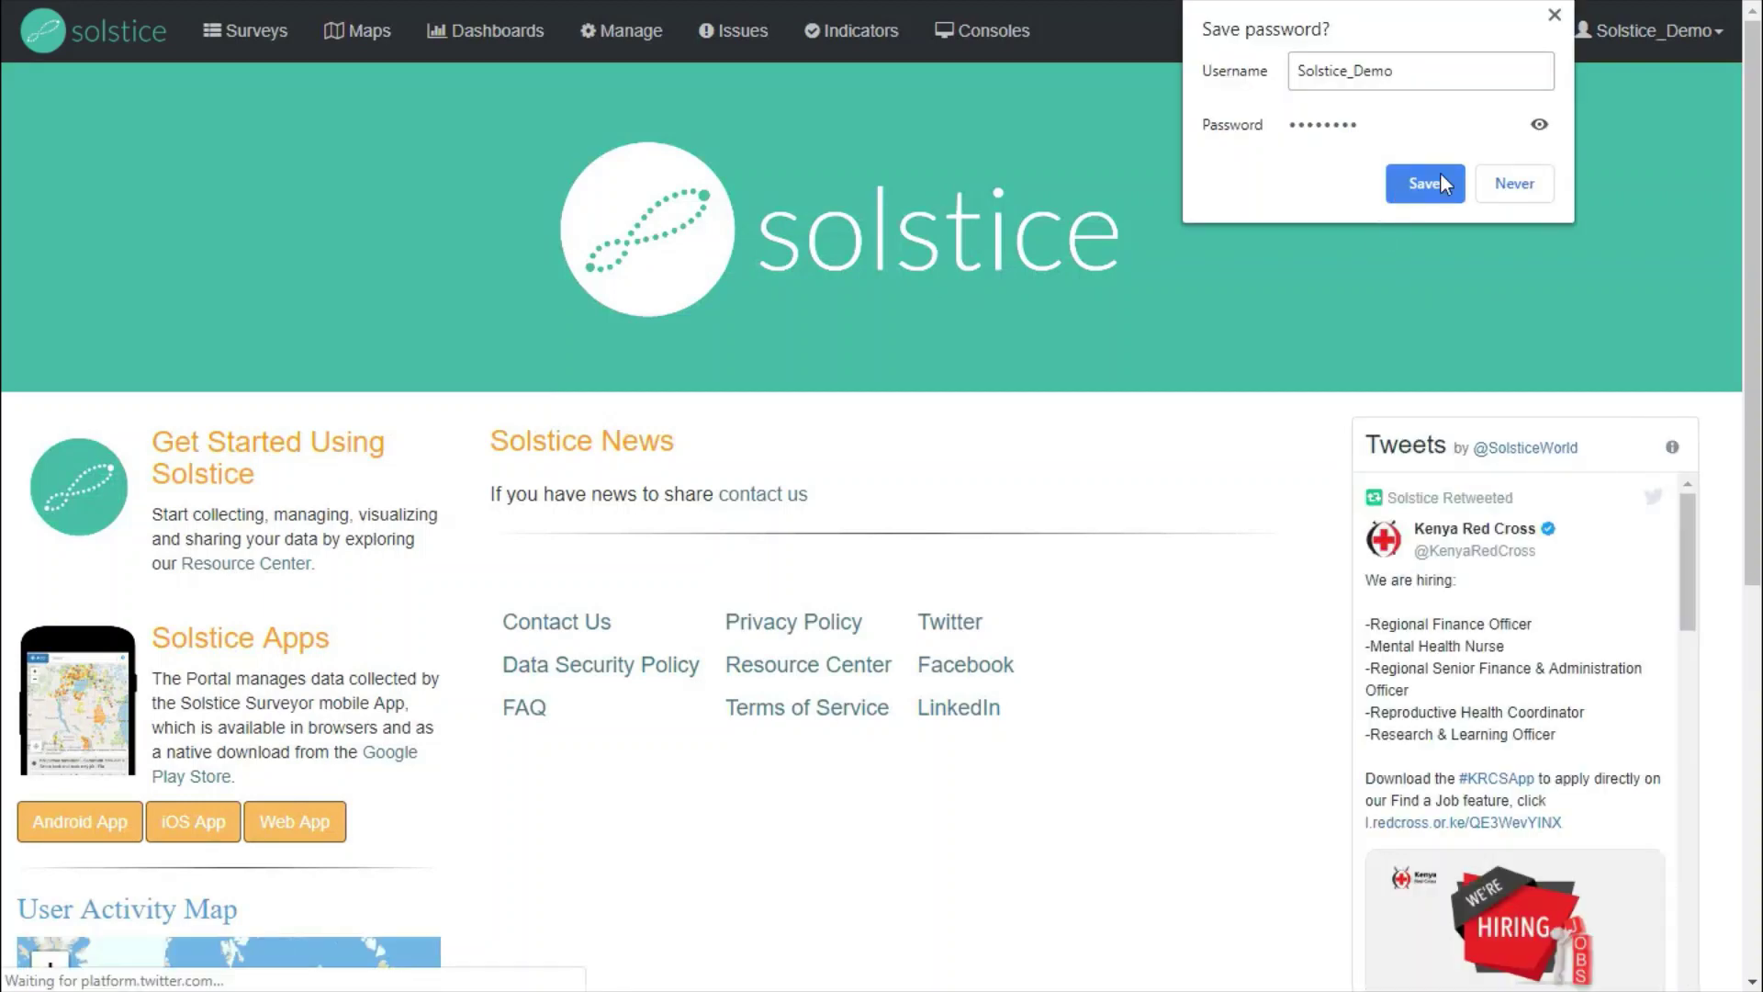
- Save the new account's password in the browser's prompt
click(1438, 179)
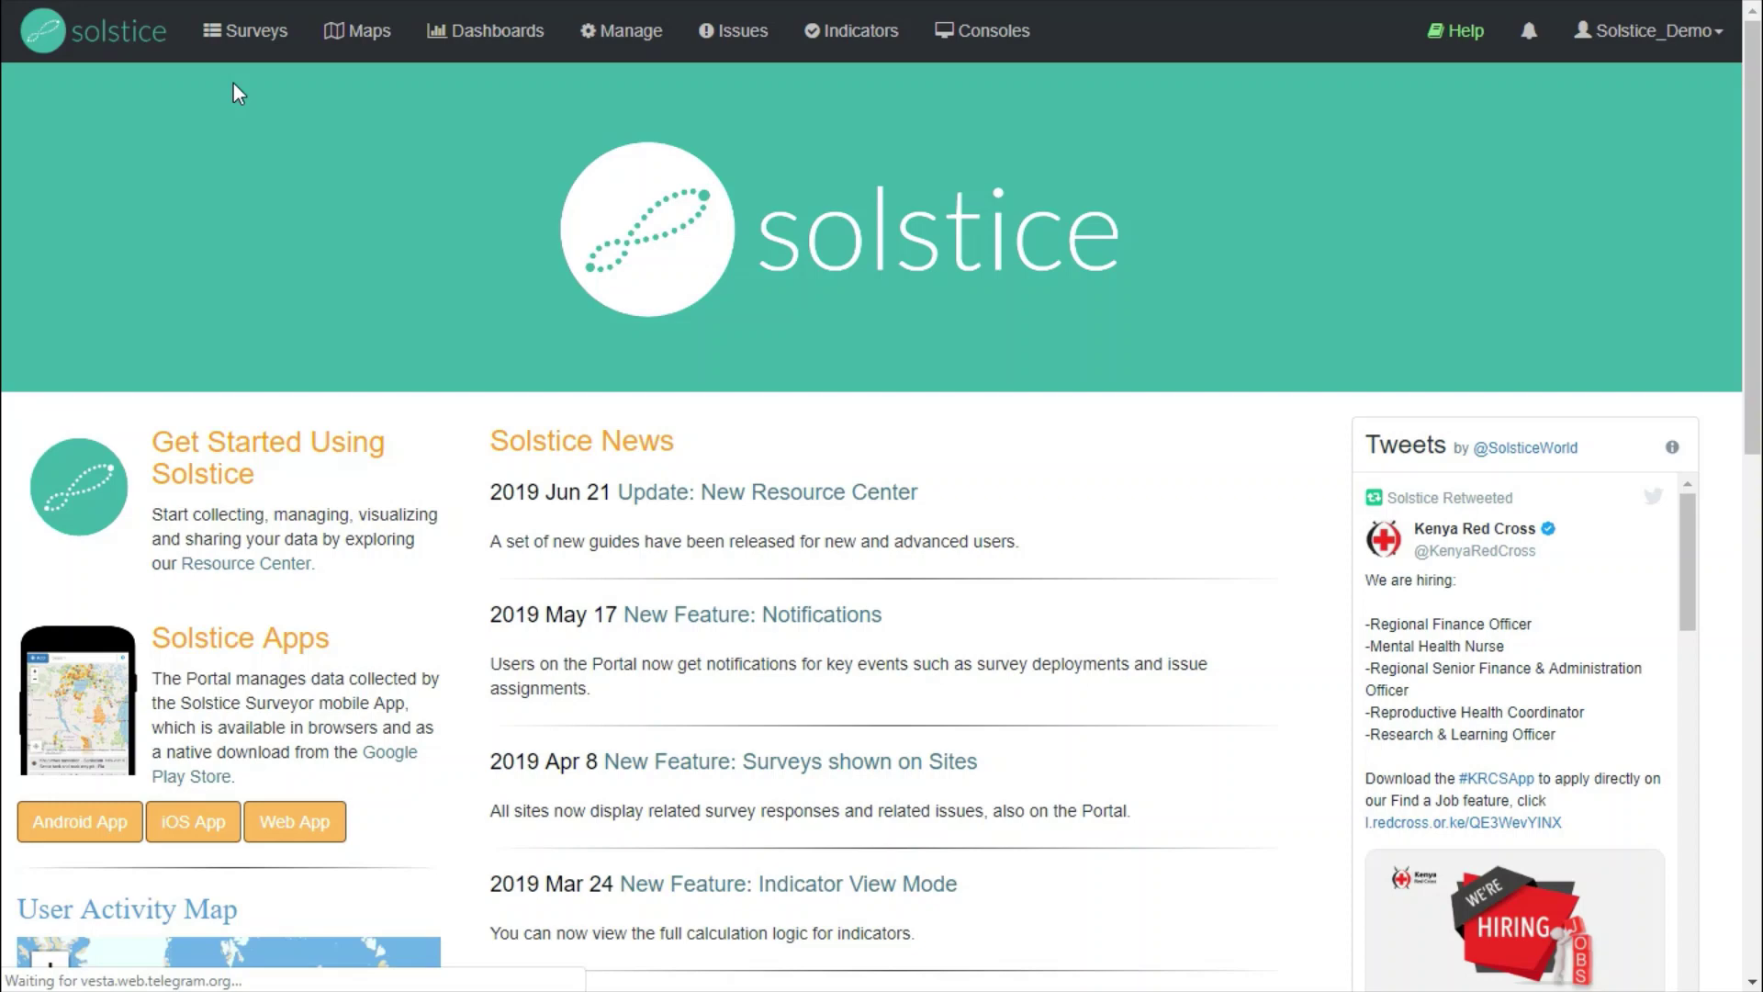
- Create a new survey and rename it from Untitled Survey to 'ODF Community Survey'
click(247, 37)
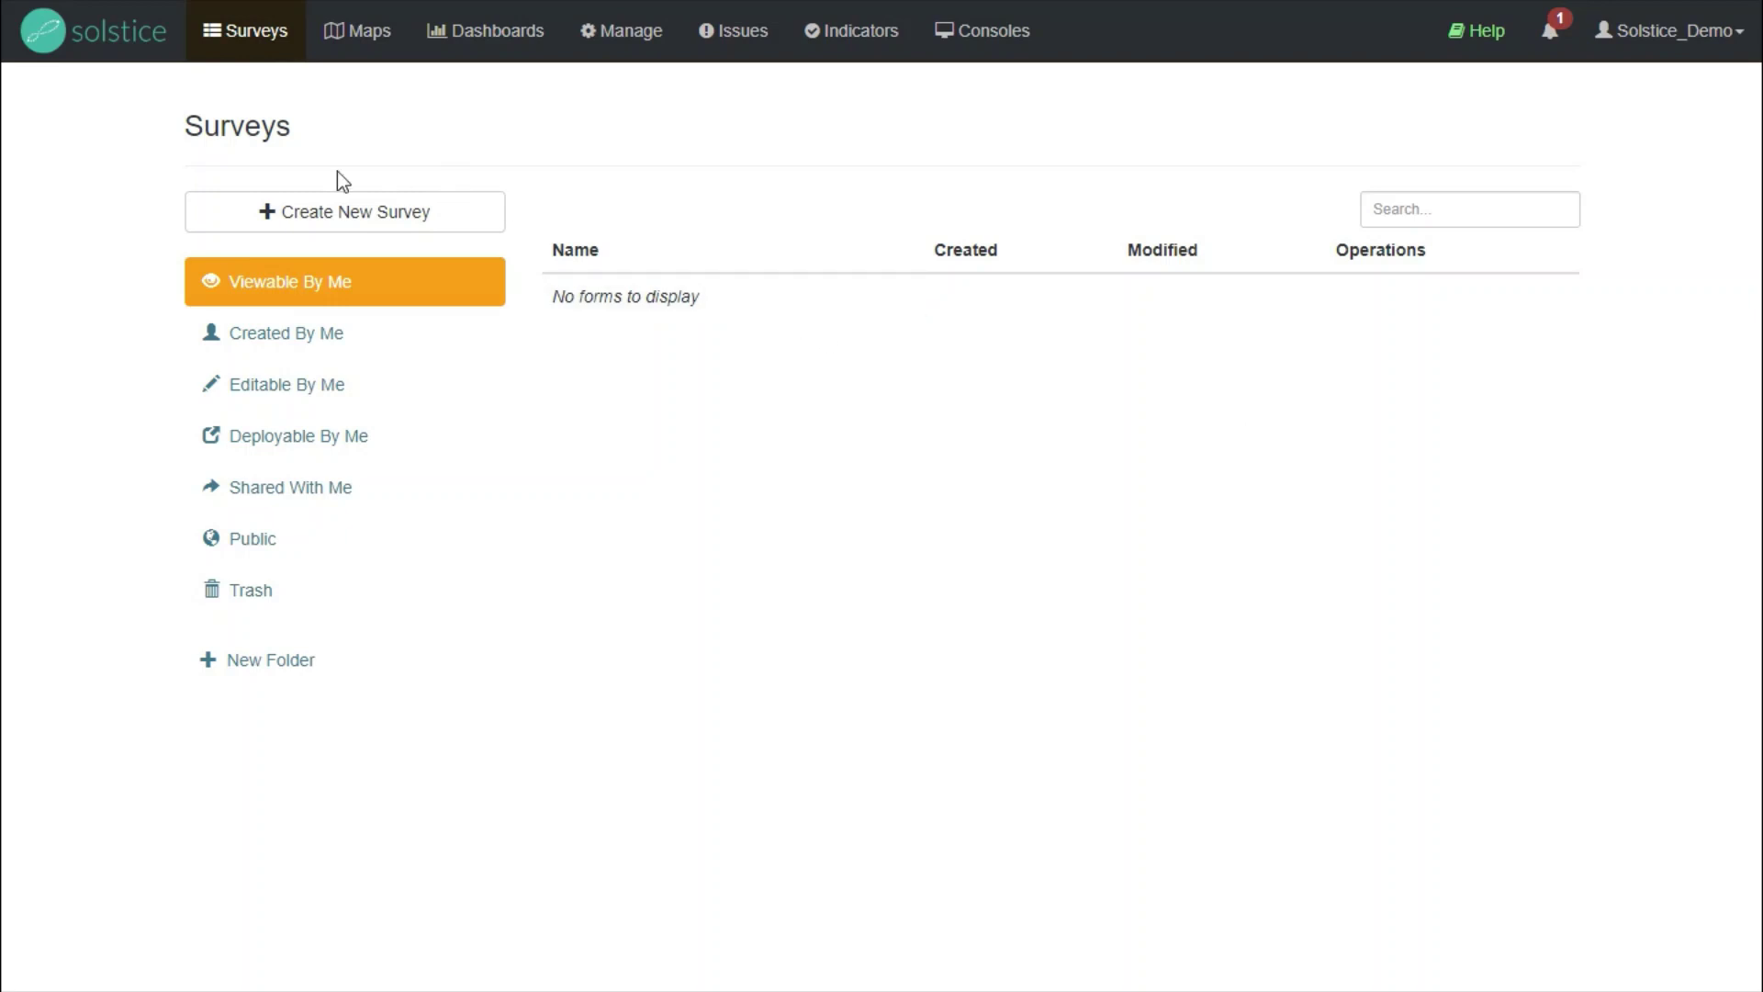
click(290, 221)
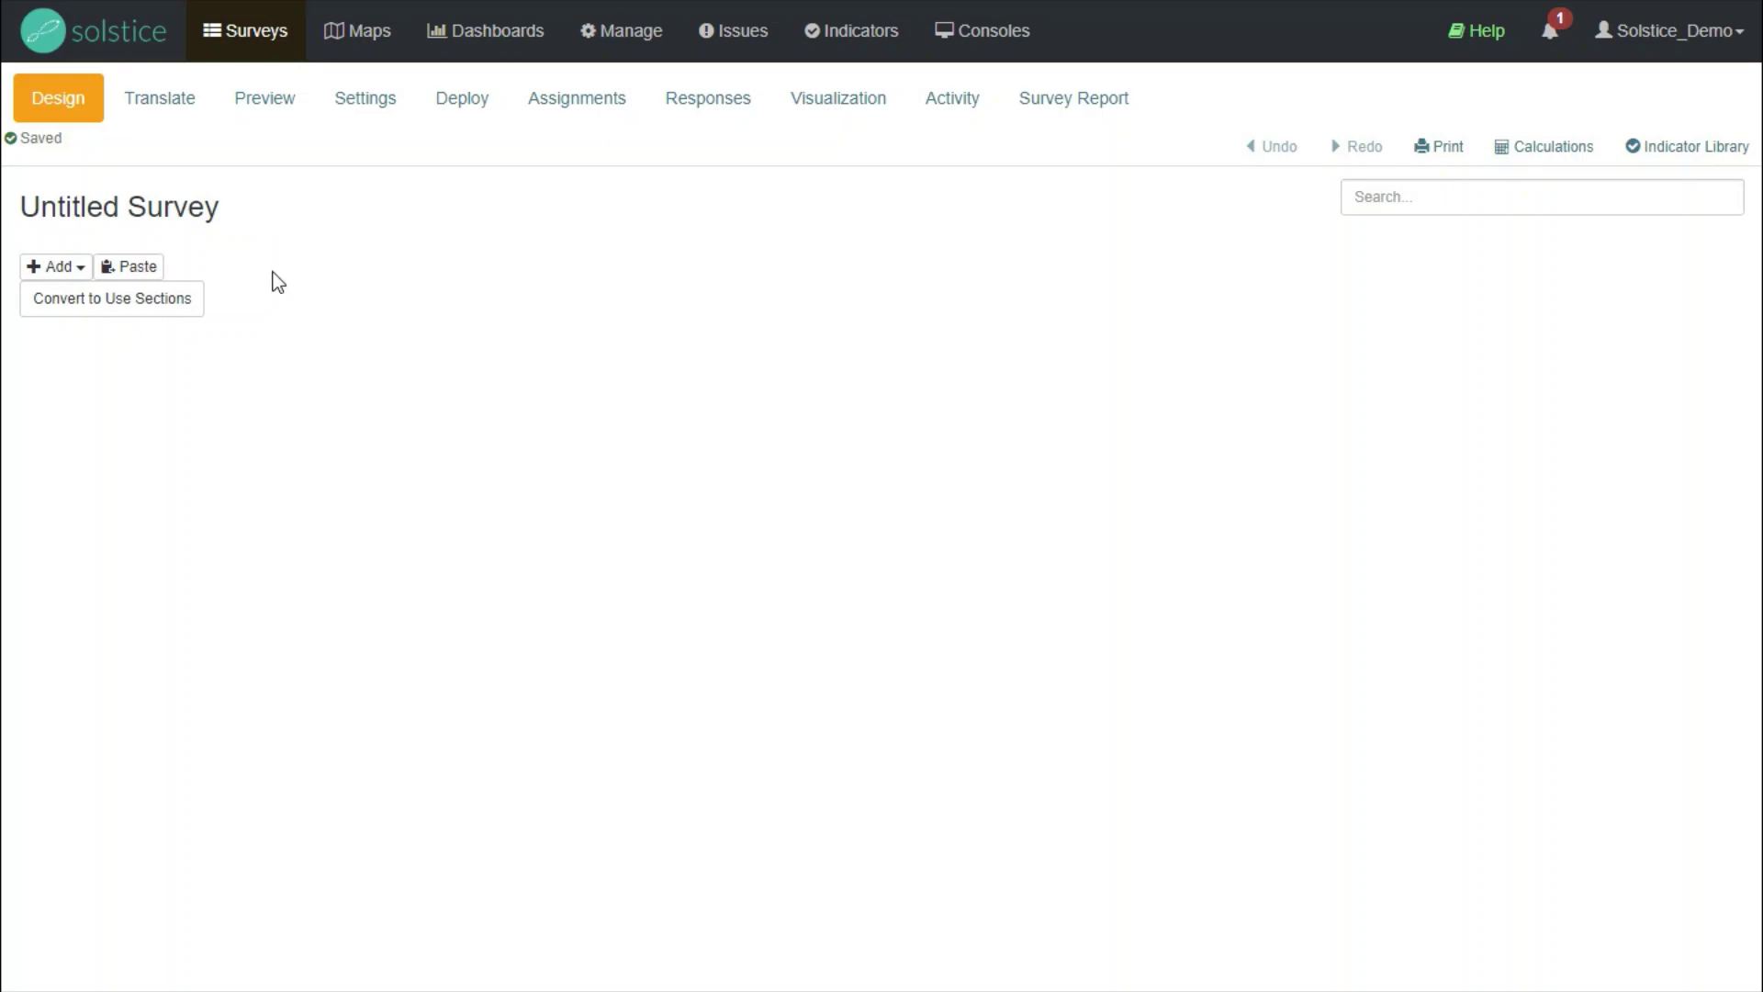
click(266, 210)
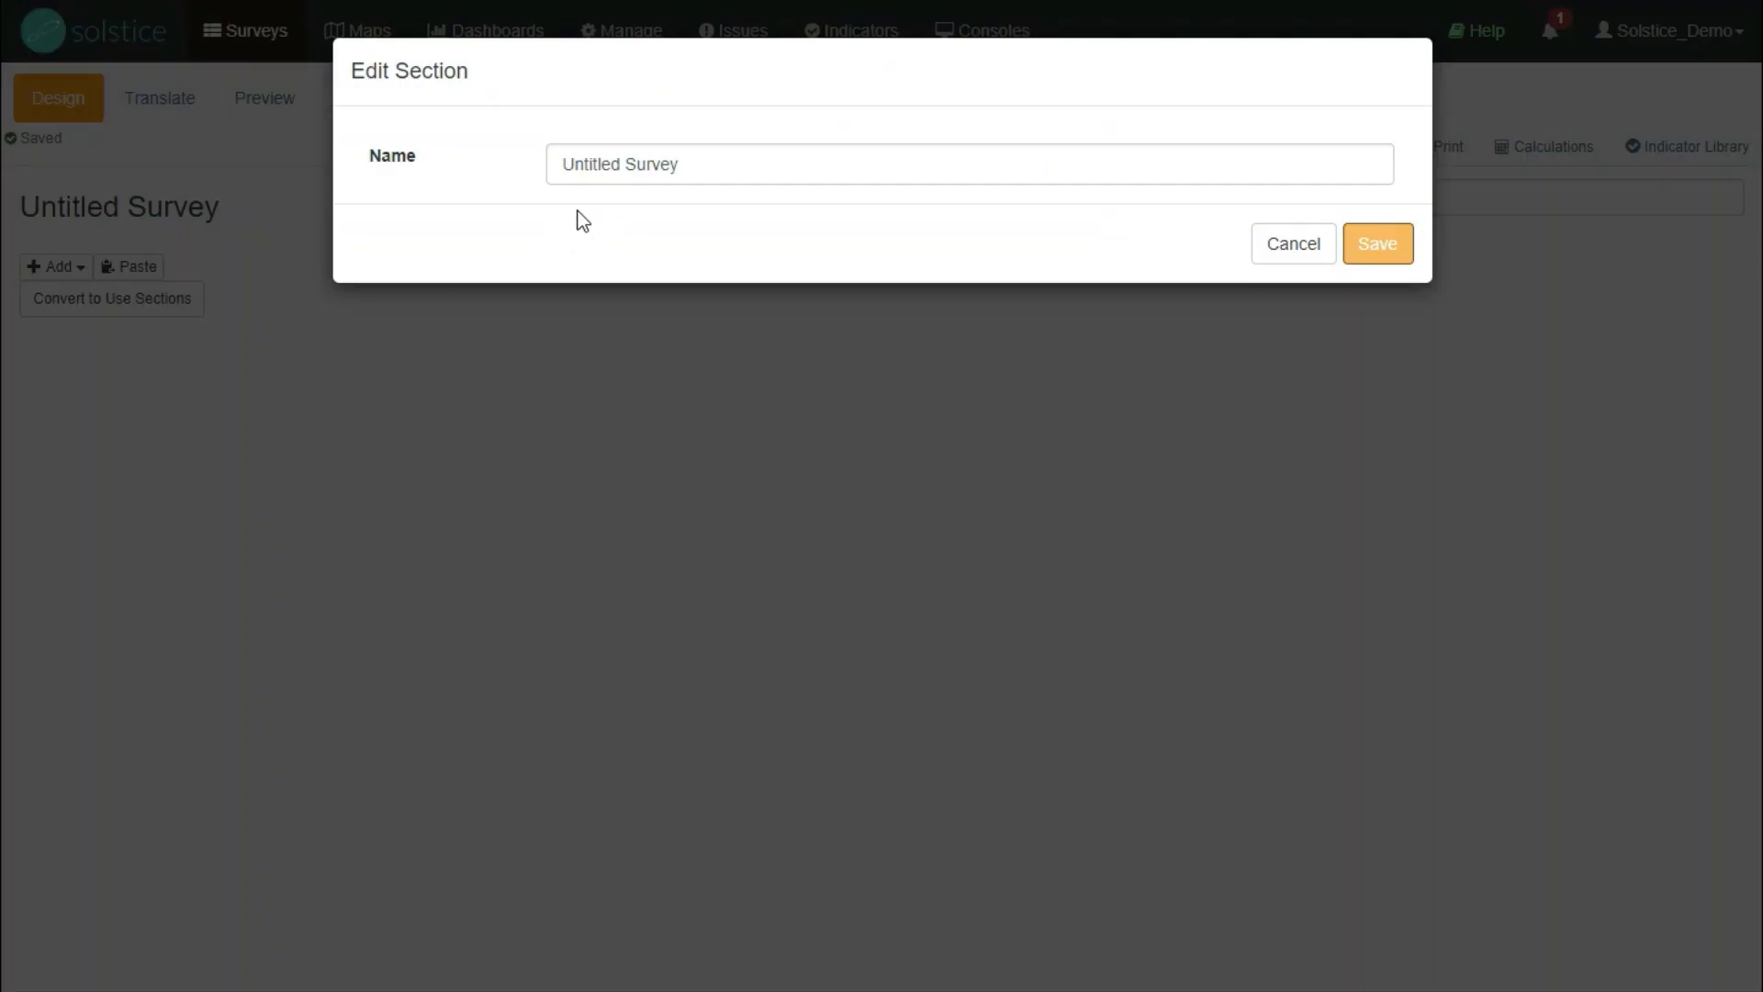
triple_click(601, 167)
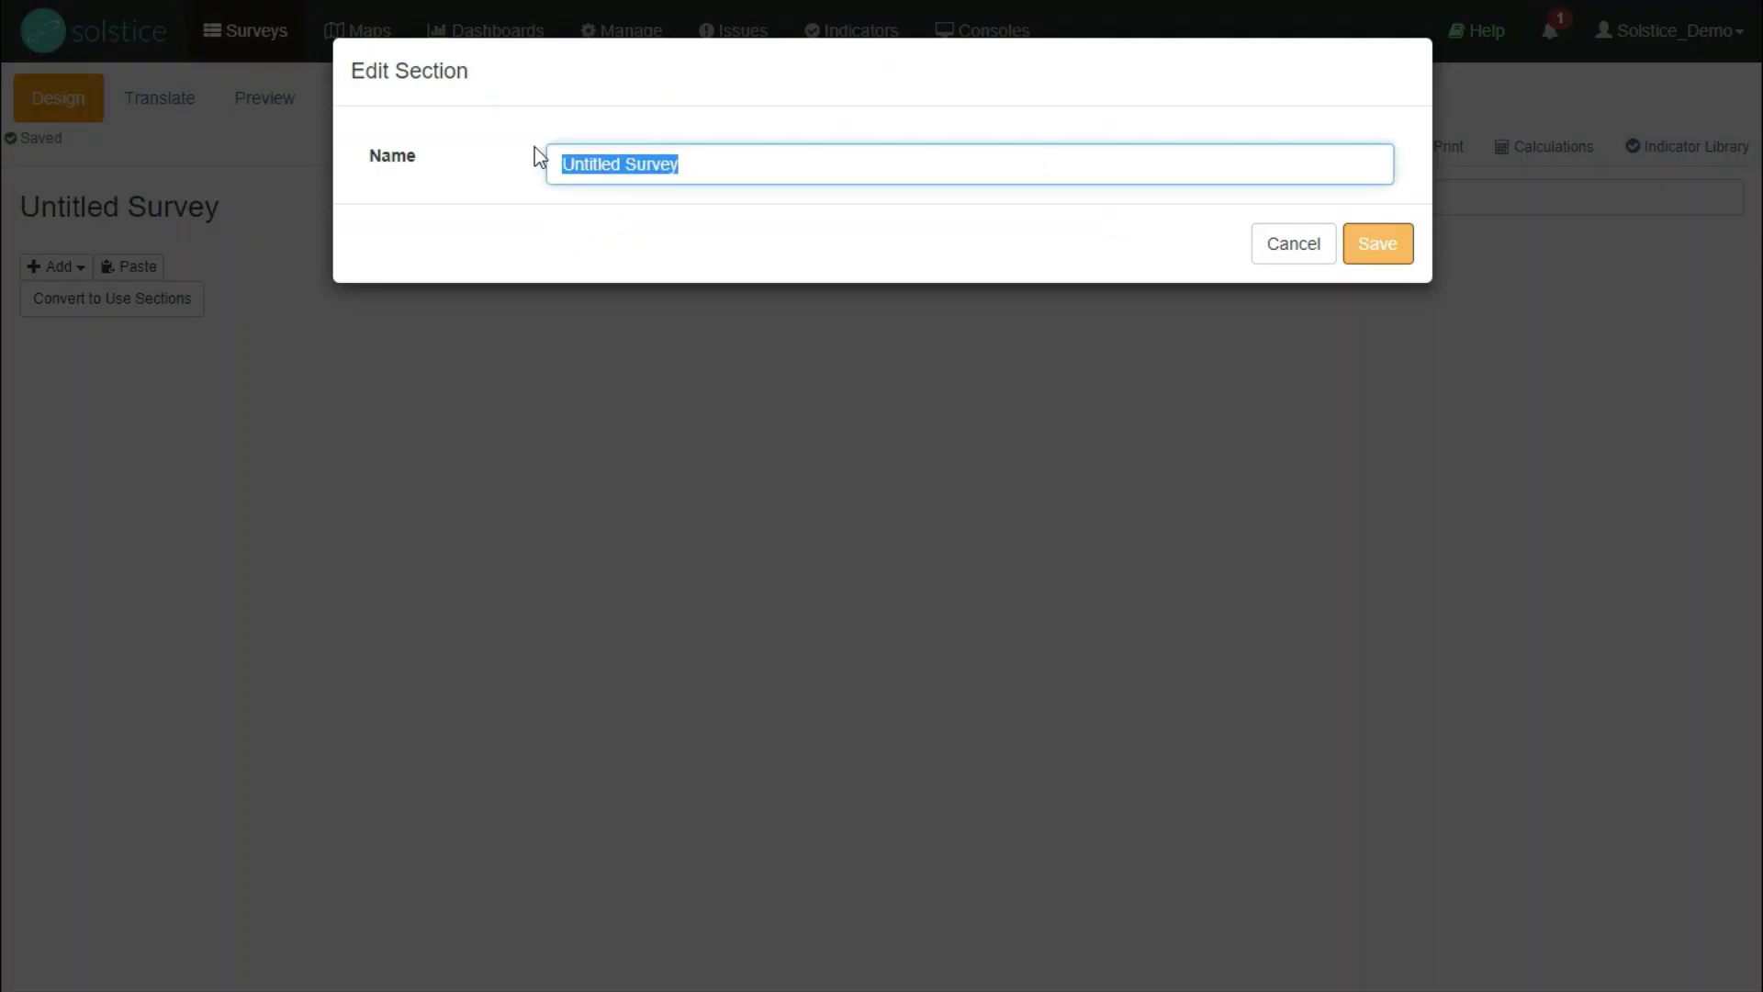
text(ODF Community )
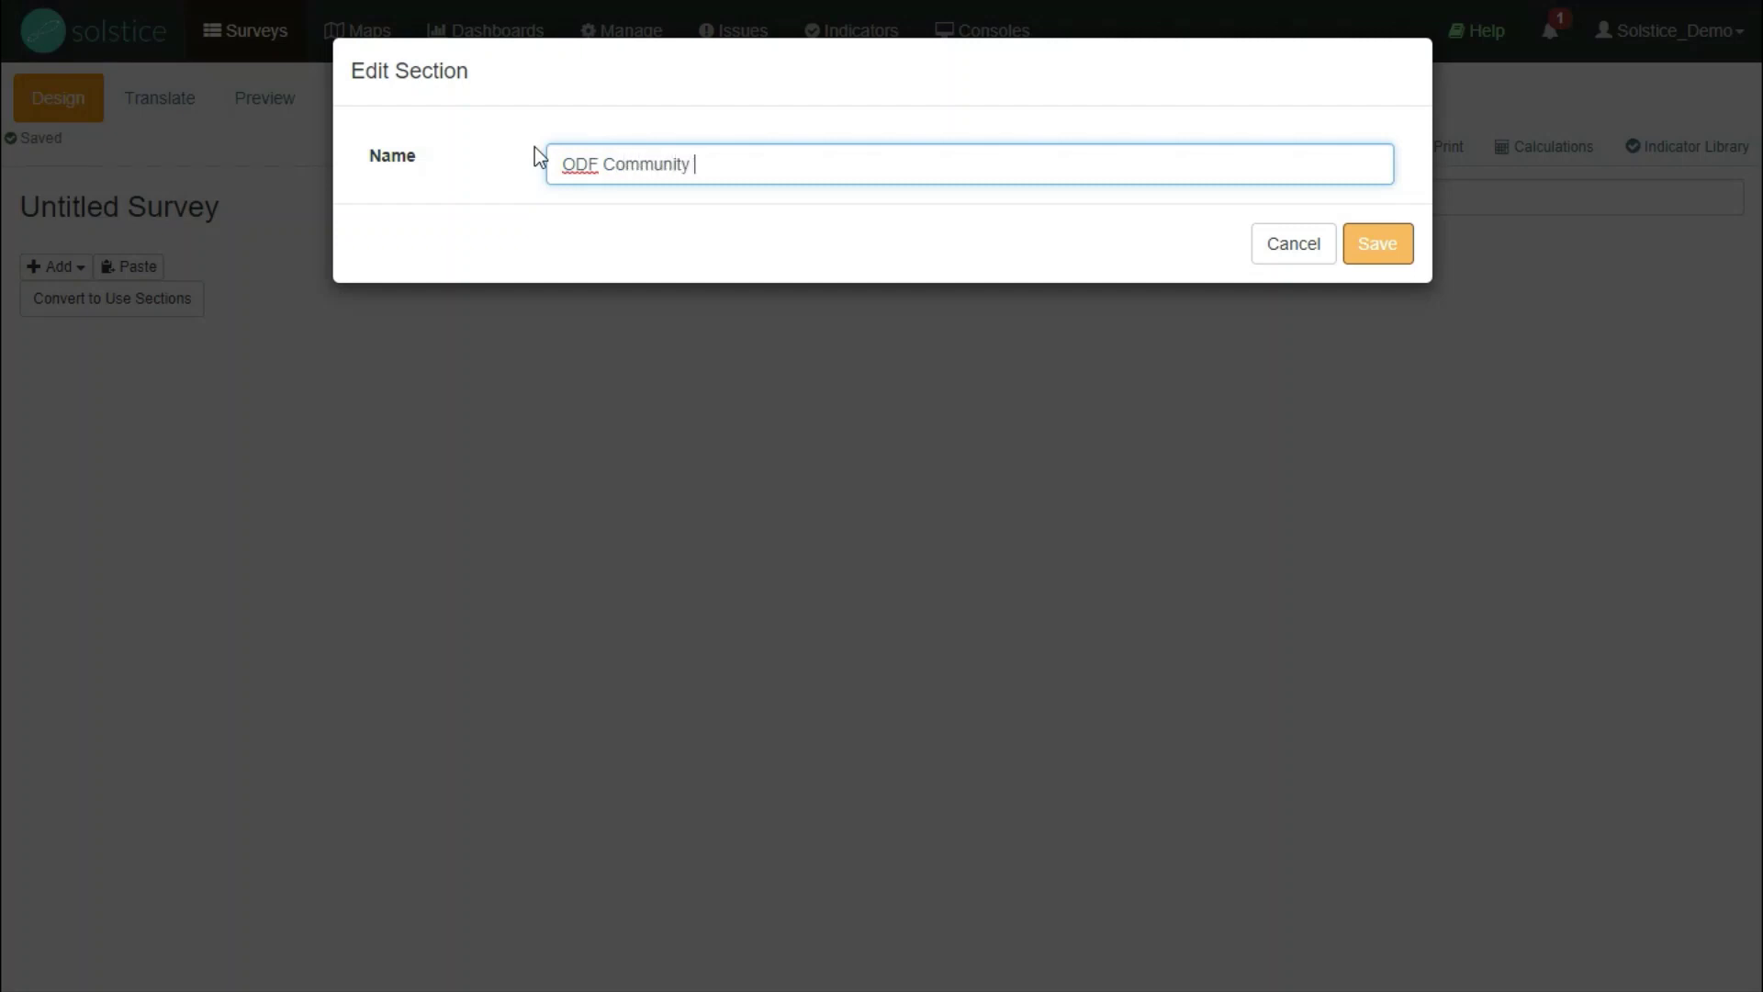
text(Survey)
- Save the survey name and add a dropdown question 'Has the community been declared ODF?'
click(1373, 243)
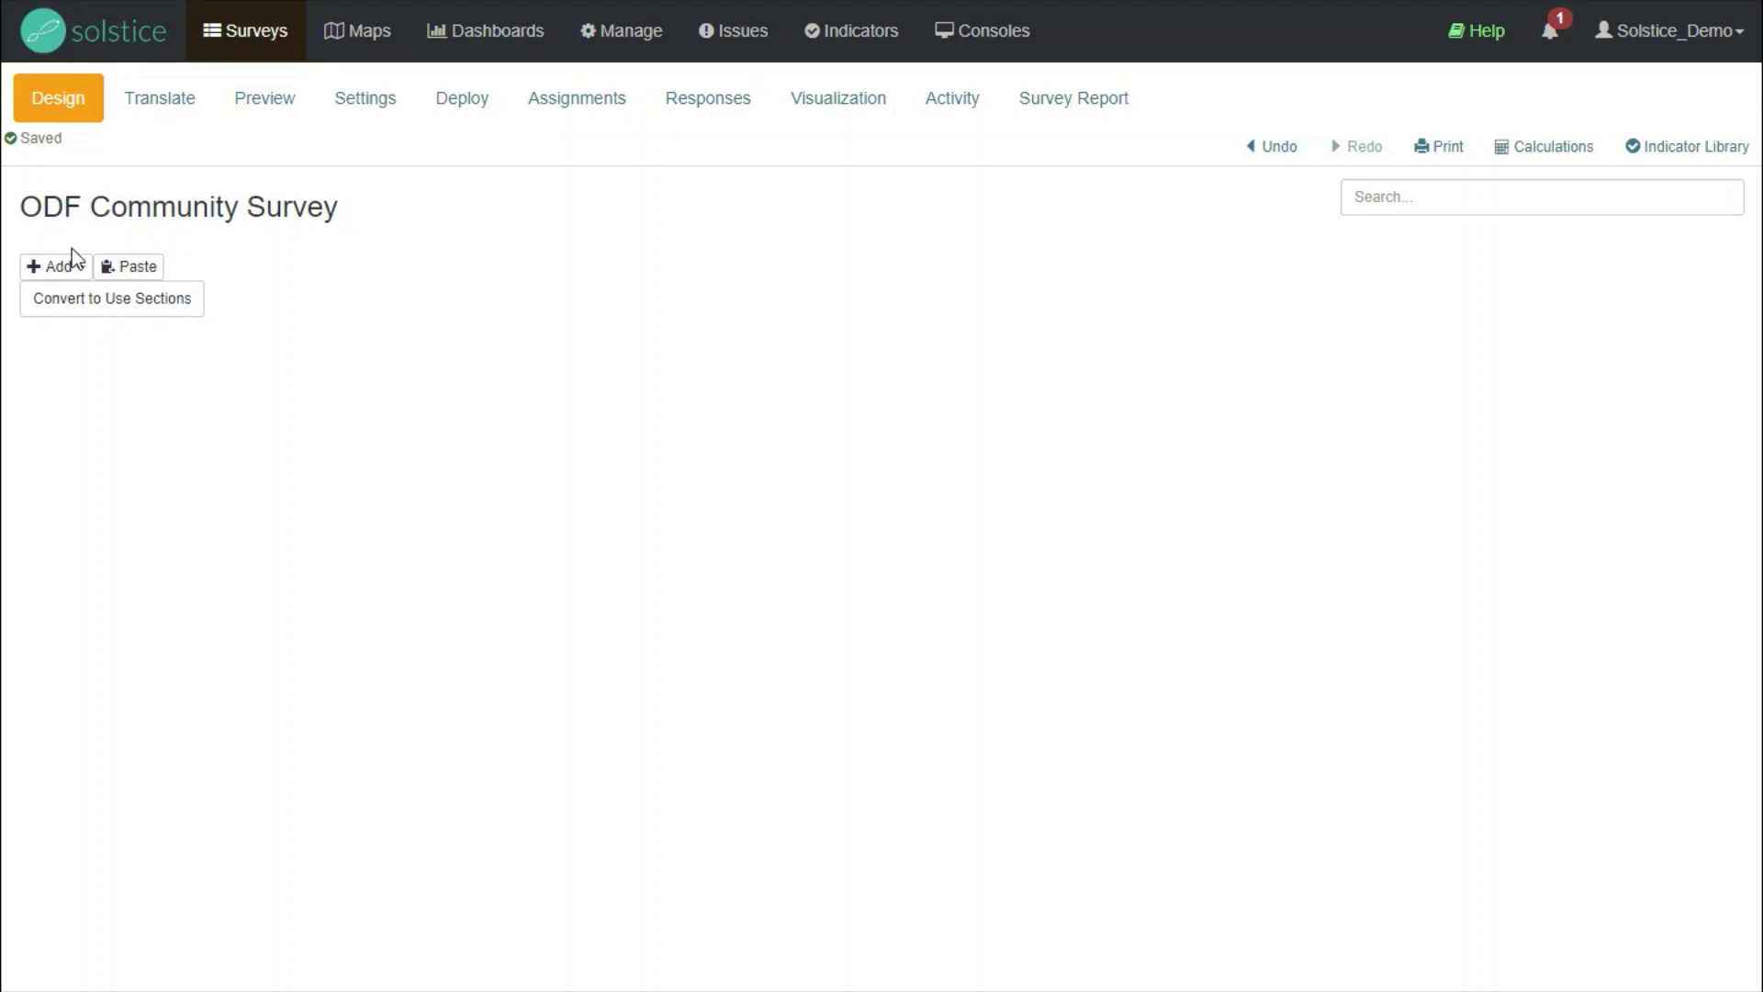
click(80, 275)
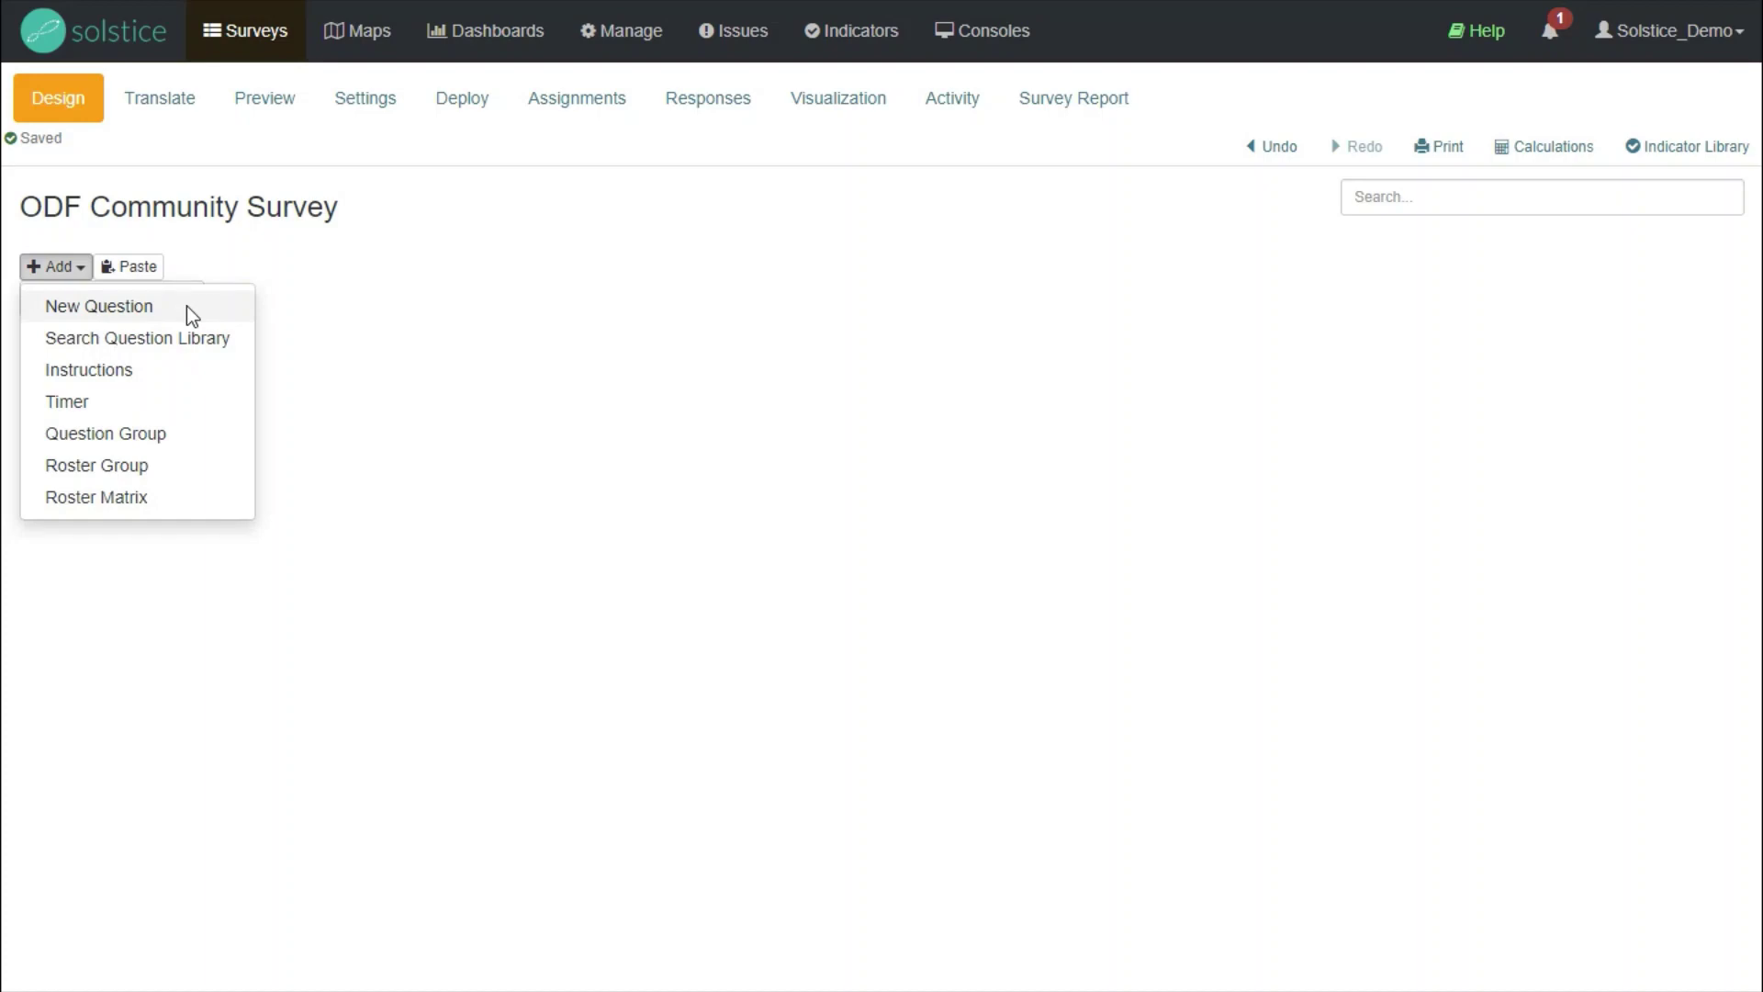
click(186, 305)
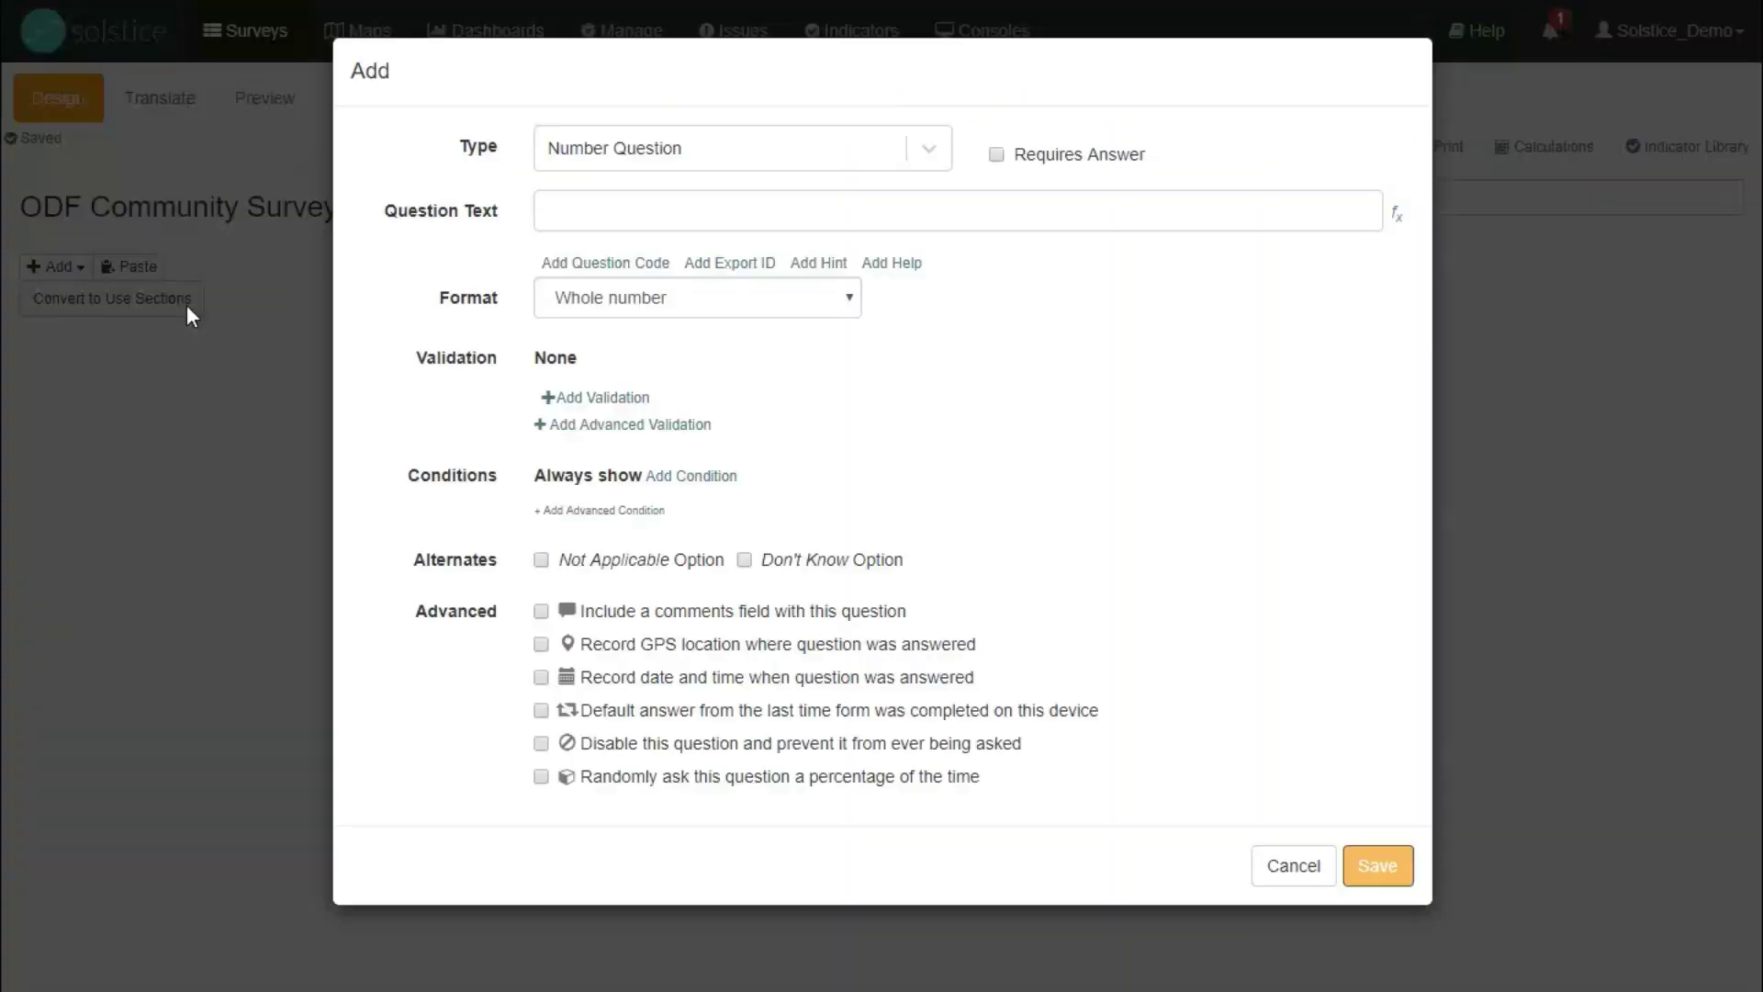
click(673, 152)
click(649, 247)
click(646, 202)
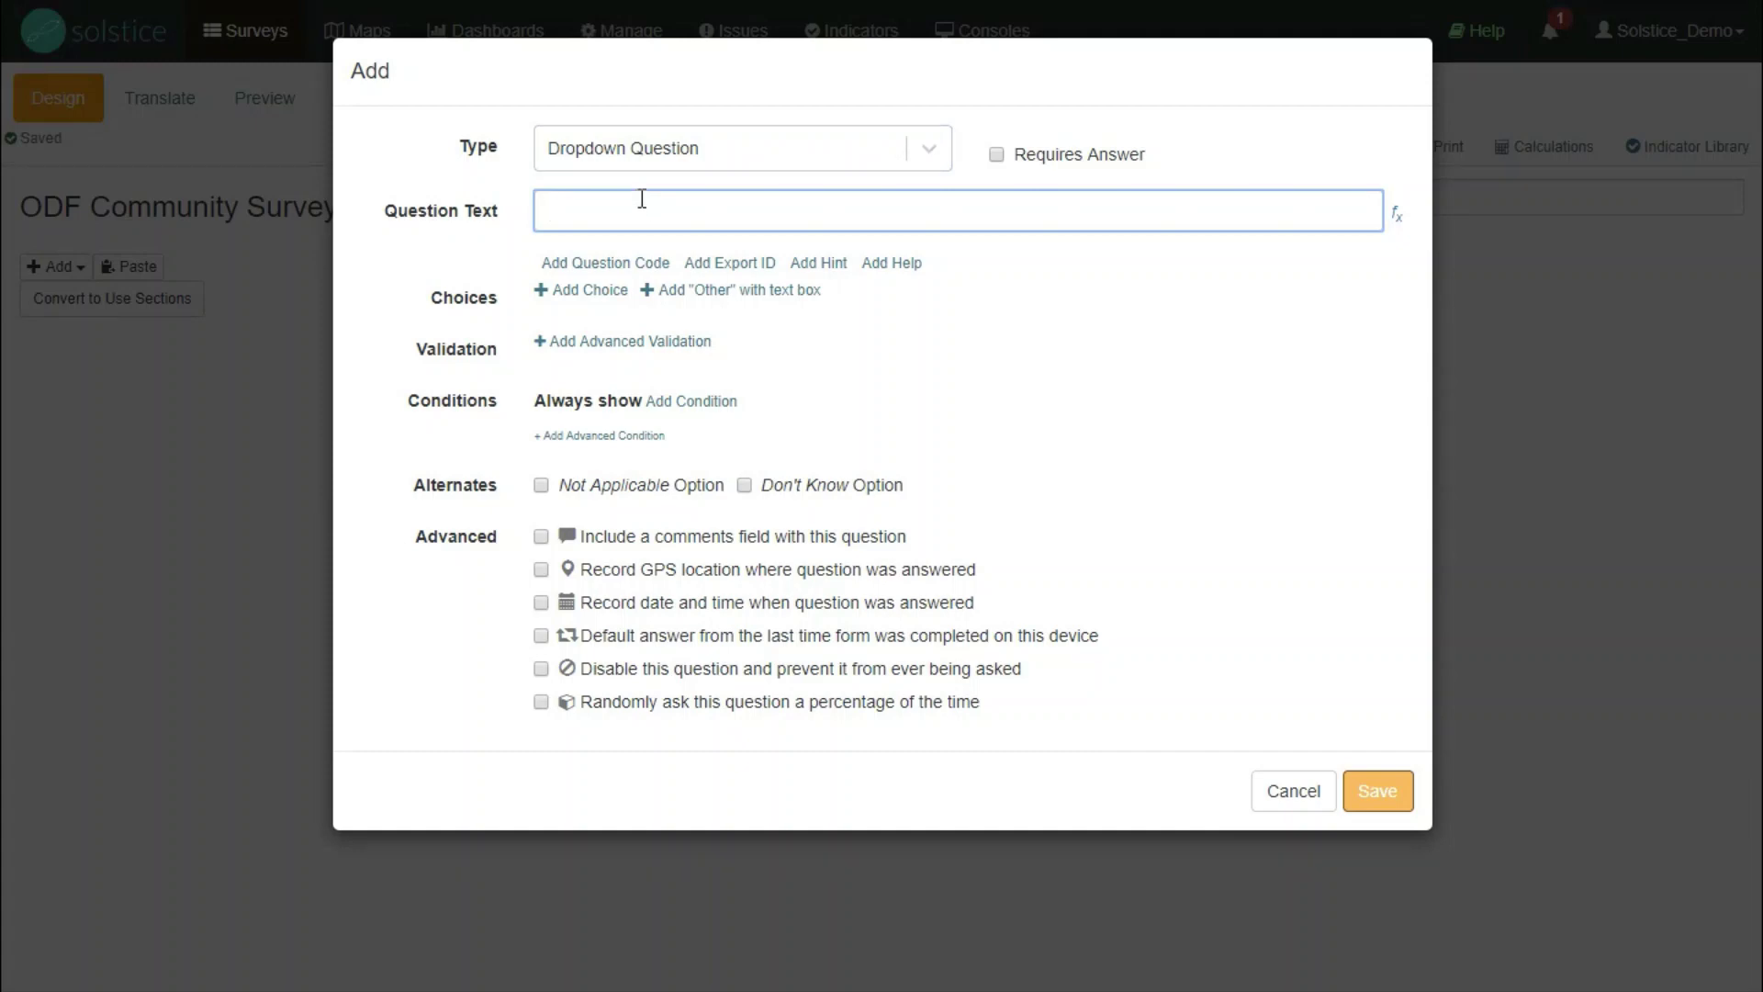
text(Has the community been declared ODF?)
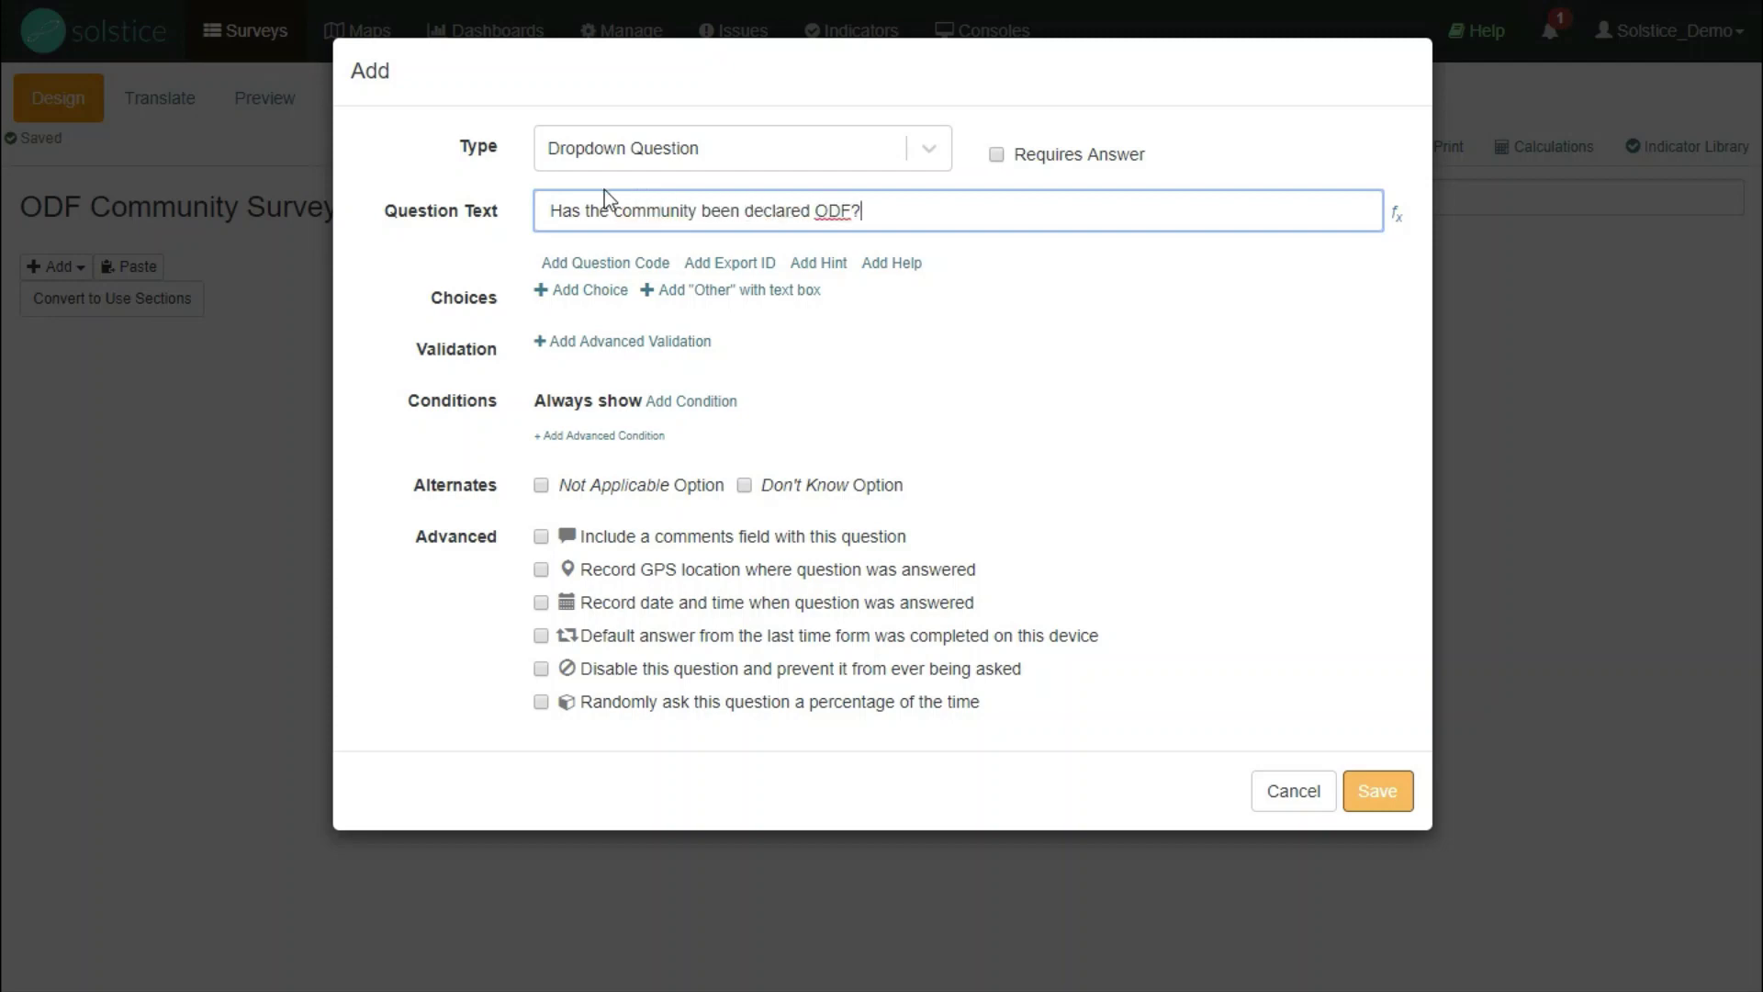
- Give the dropdown answer choices Yes and No and save the question
click(577, 289)
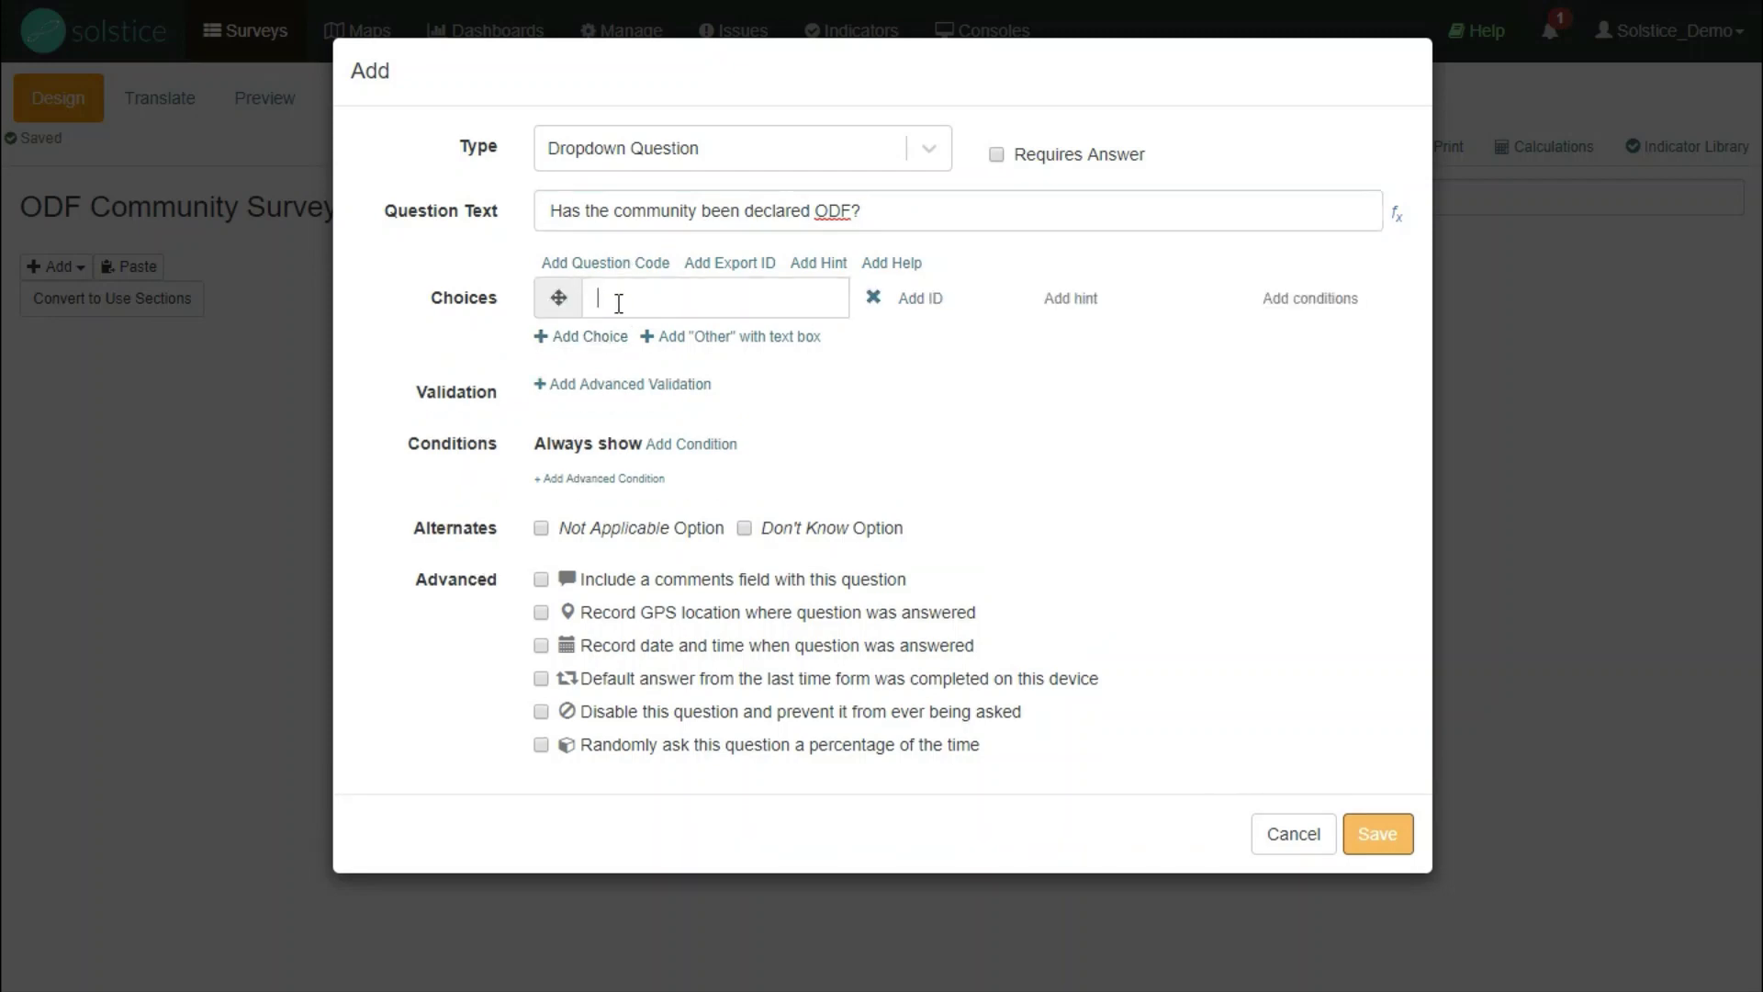
text(Yes)
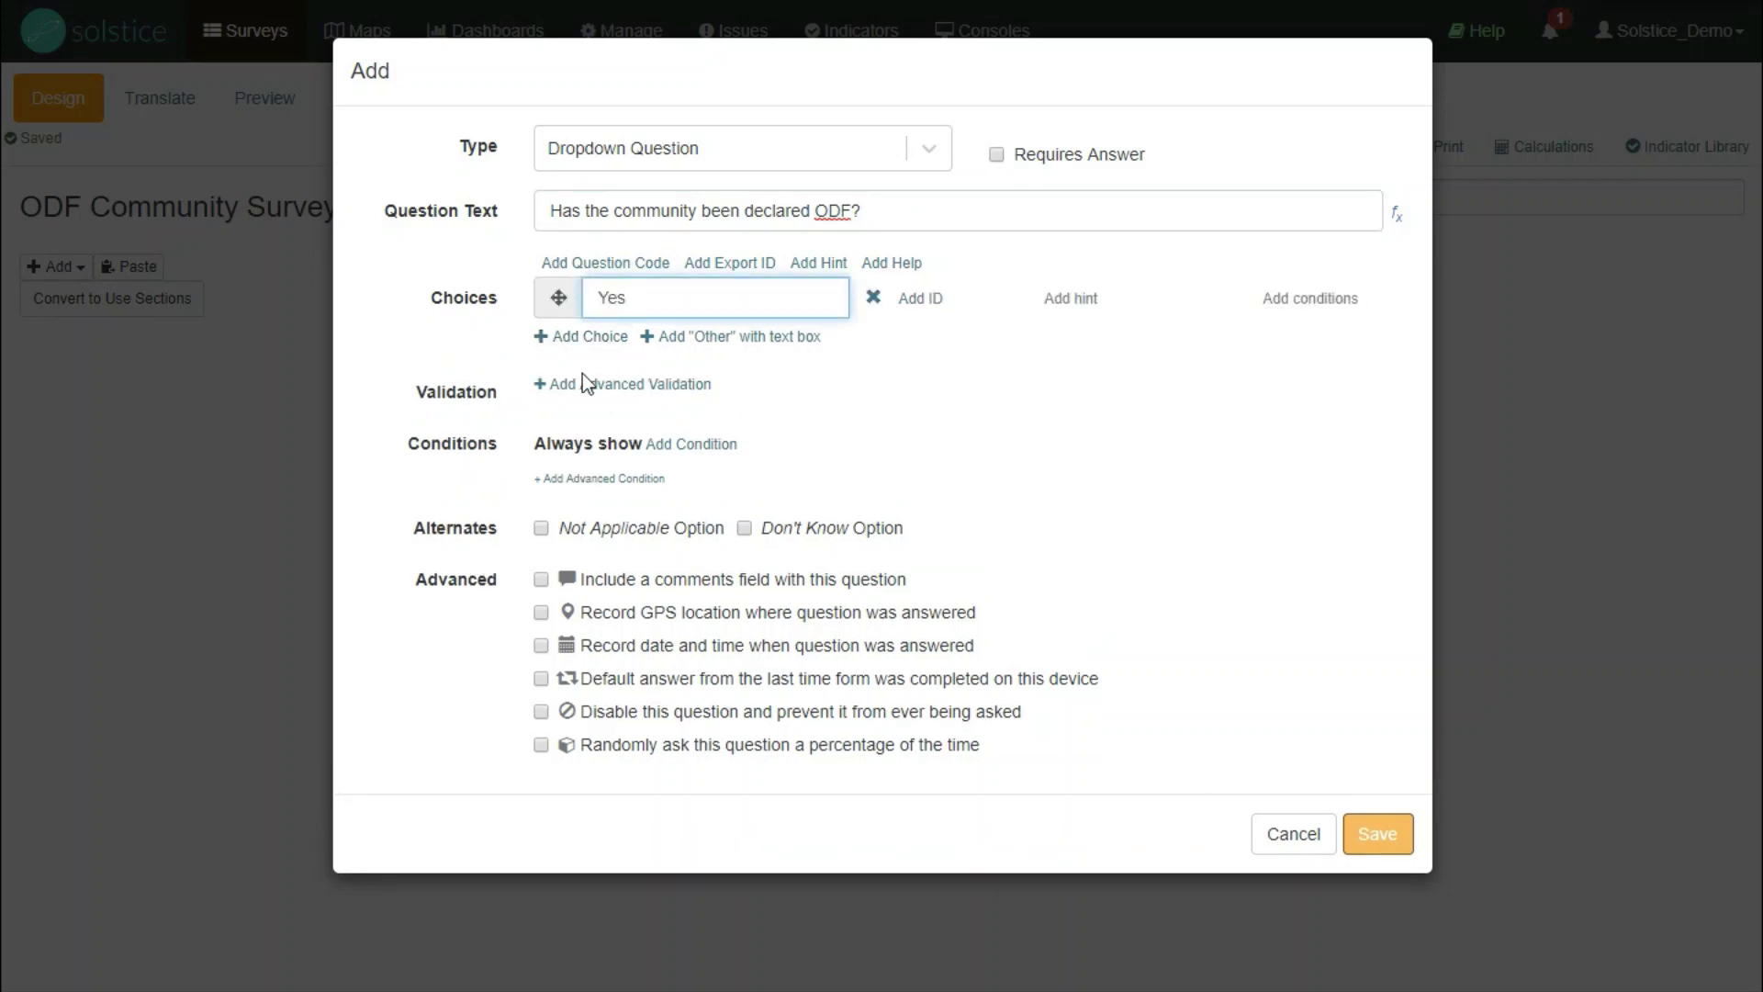
click(582, 336)
click(615, 351)
text(No)
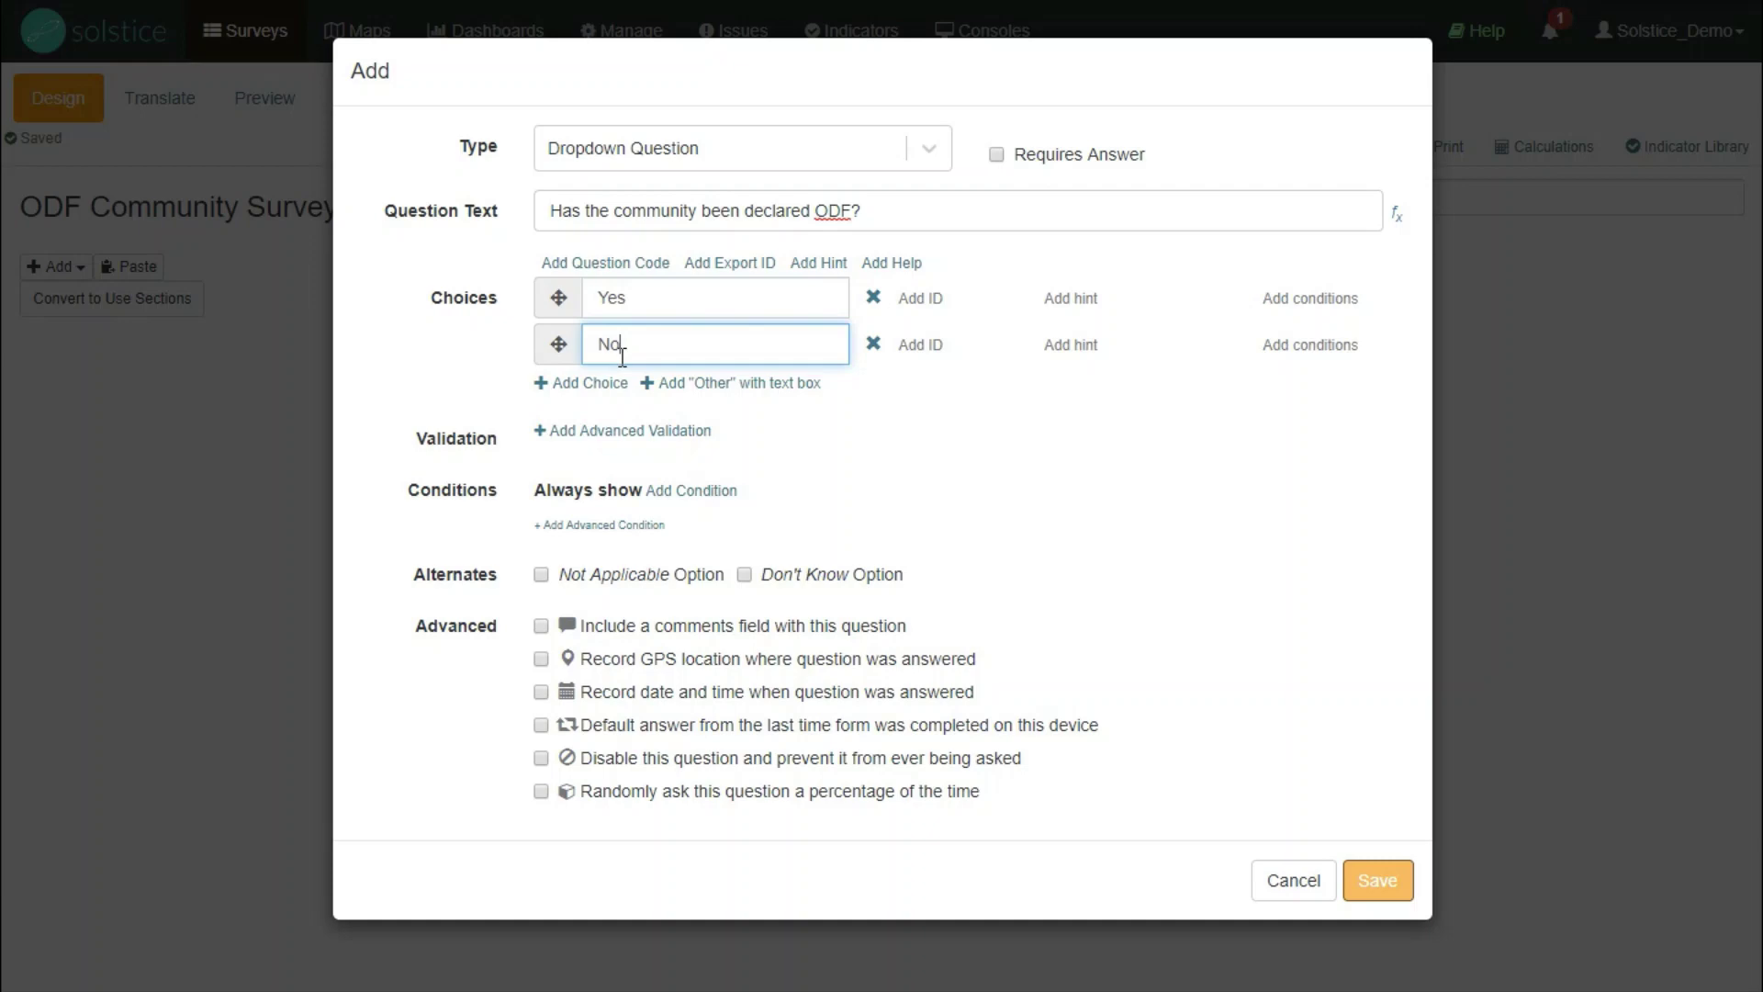
click(806, 459)
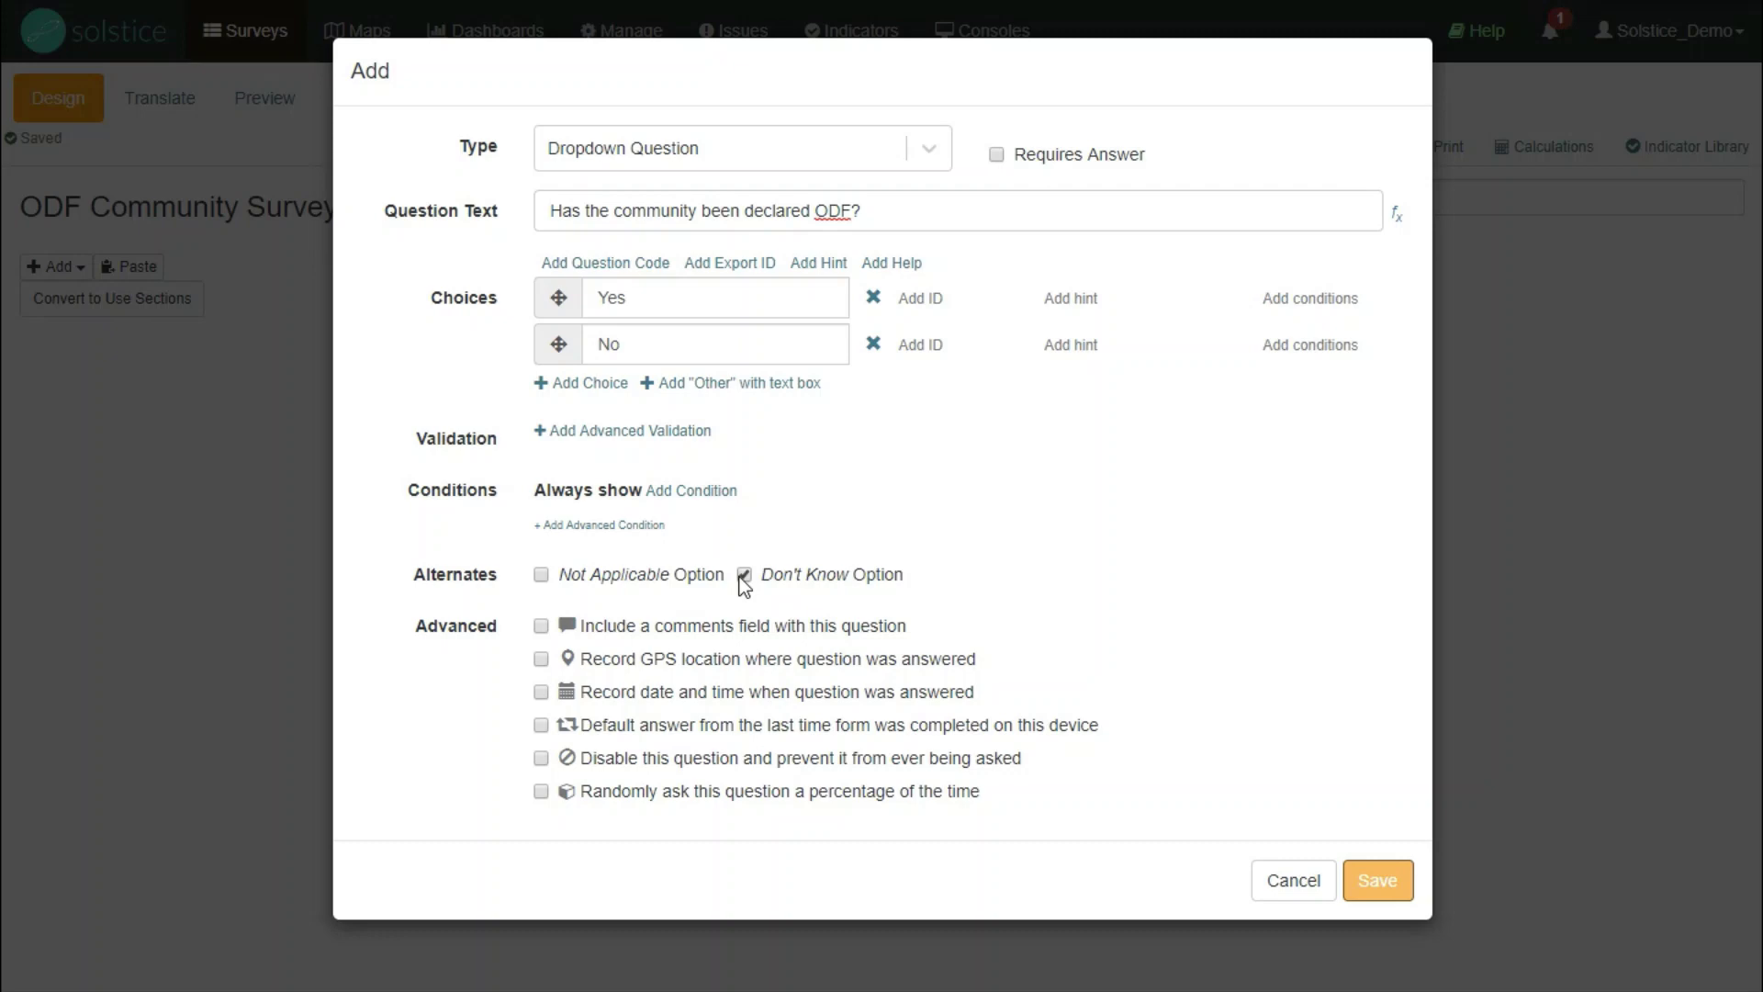
click(1380, 884)
- Check the first question's answer options, leaving them unchanged
mouse_move(571, 374)
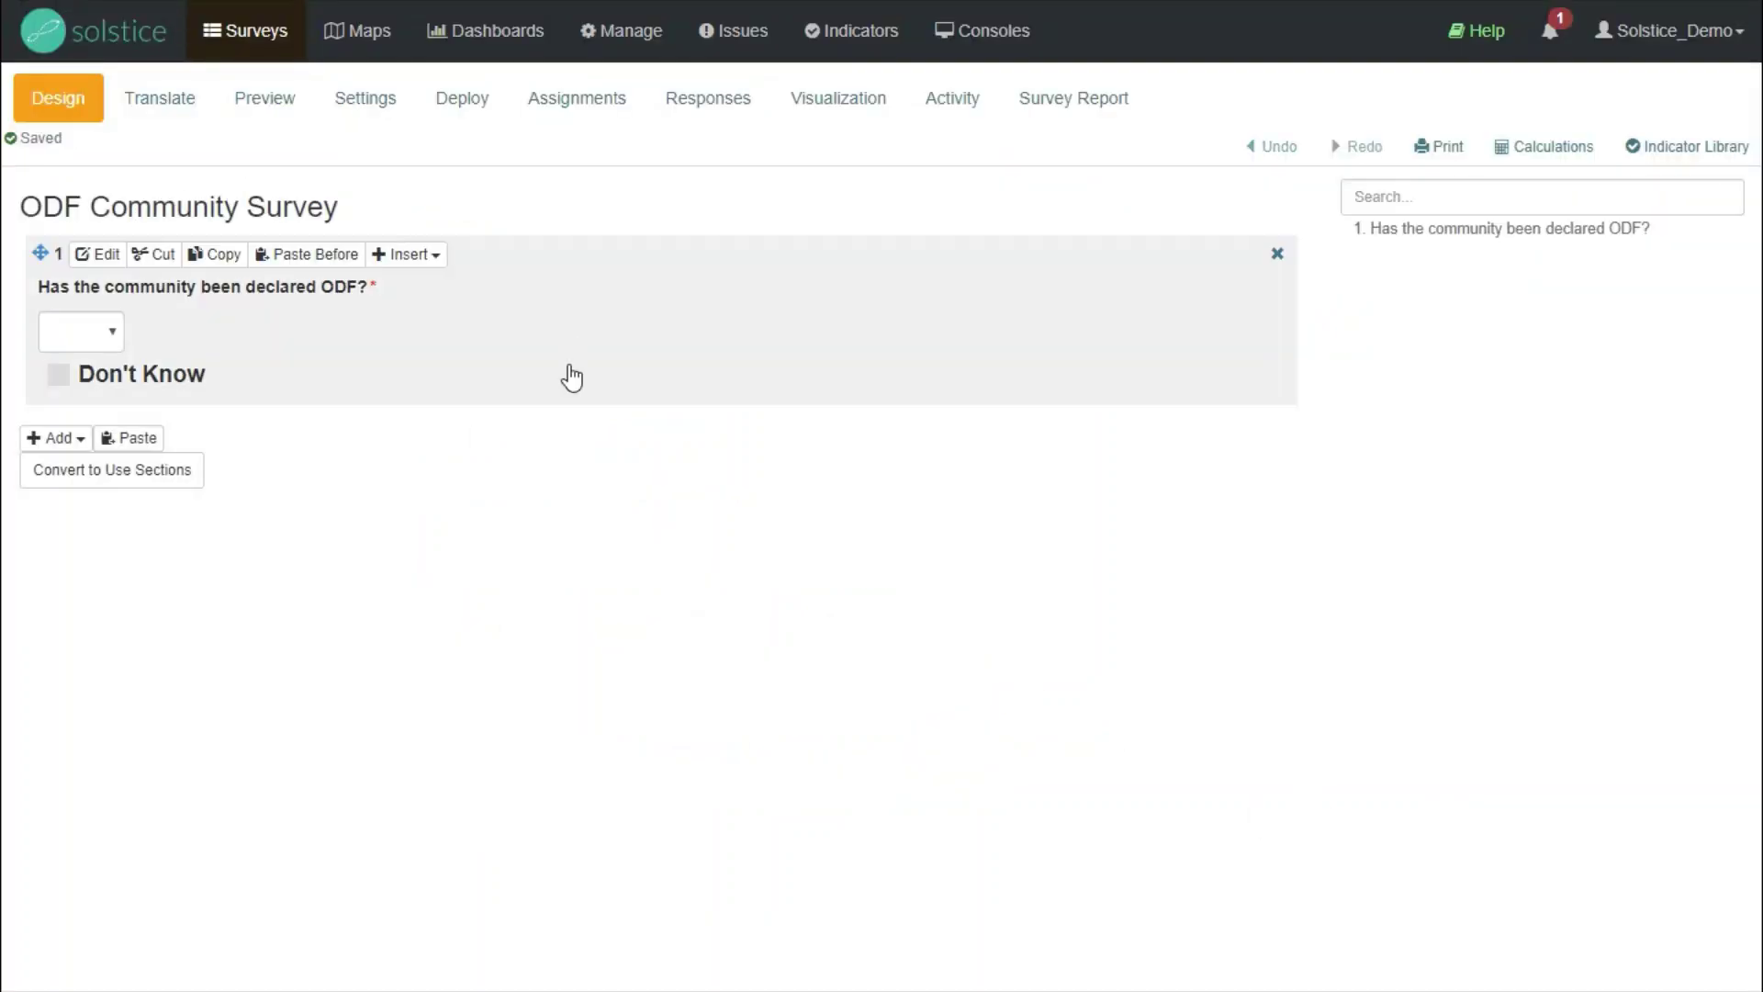
click(115, 345)
click(115, 346)
- Add a required date question 'When was the community declared ODF?' and save it
click(62, 448)
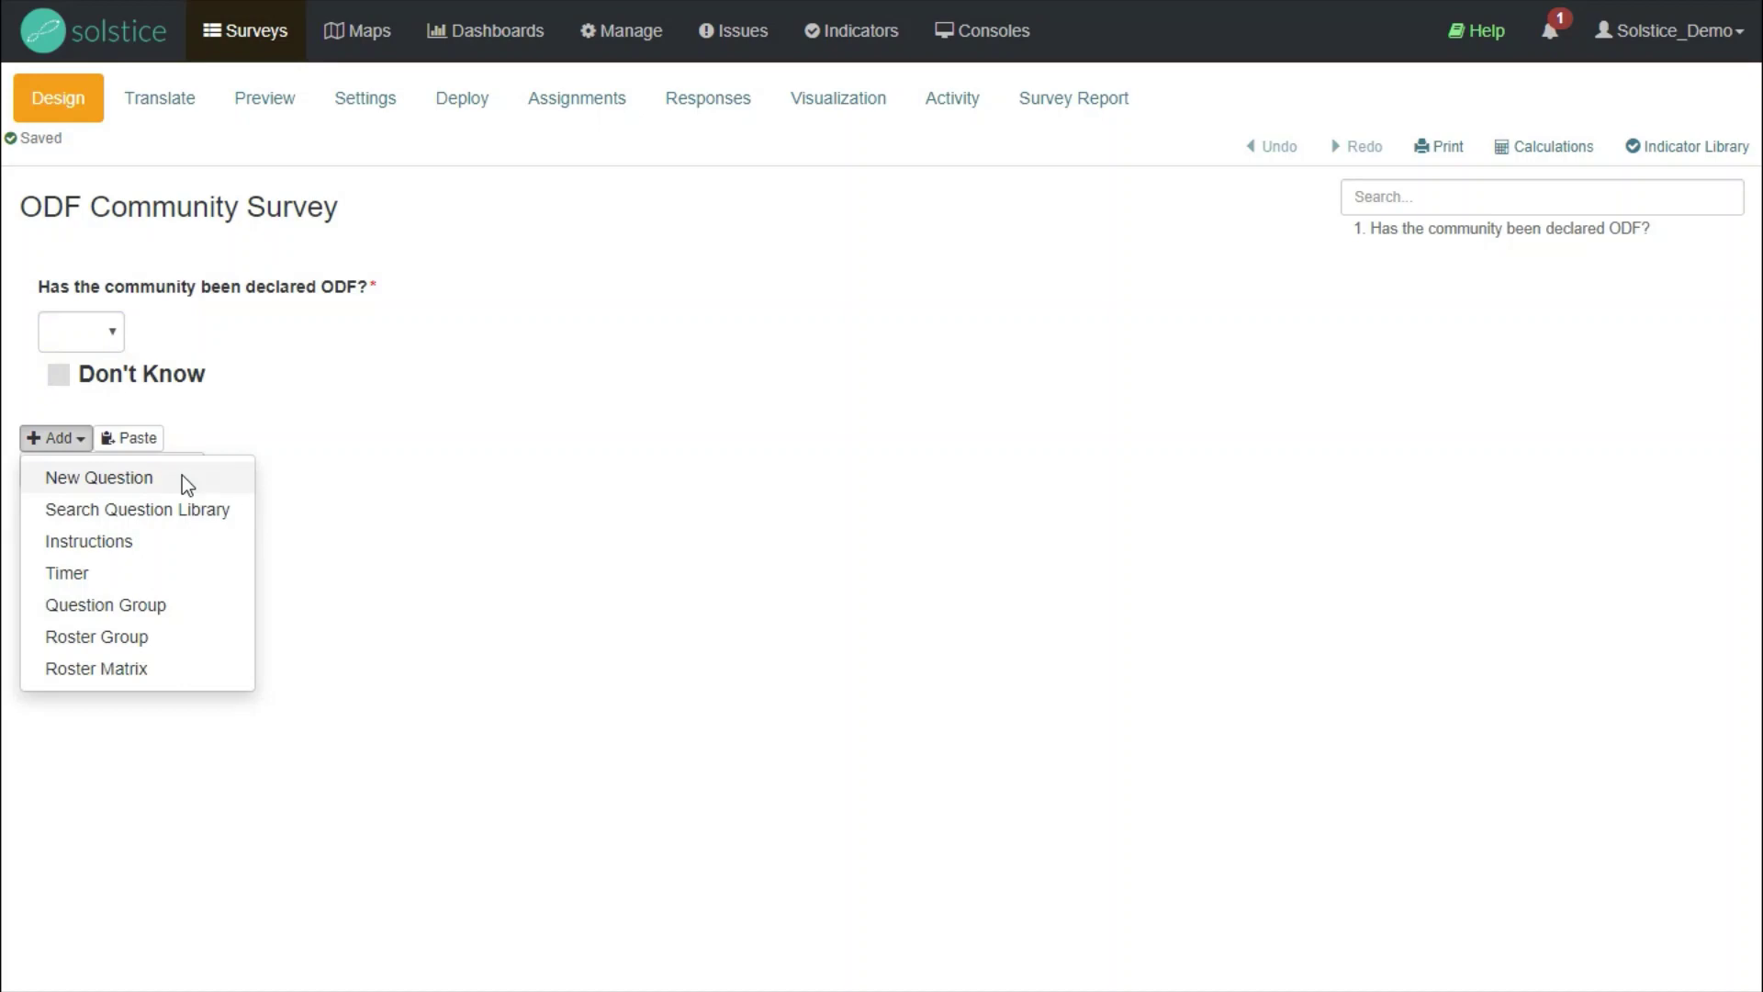
click(182, 476)
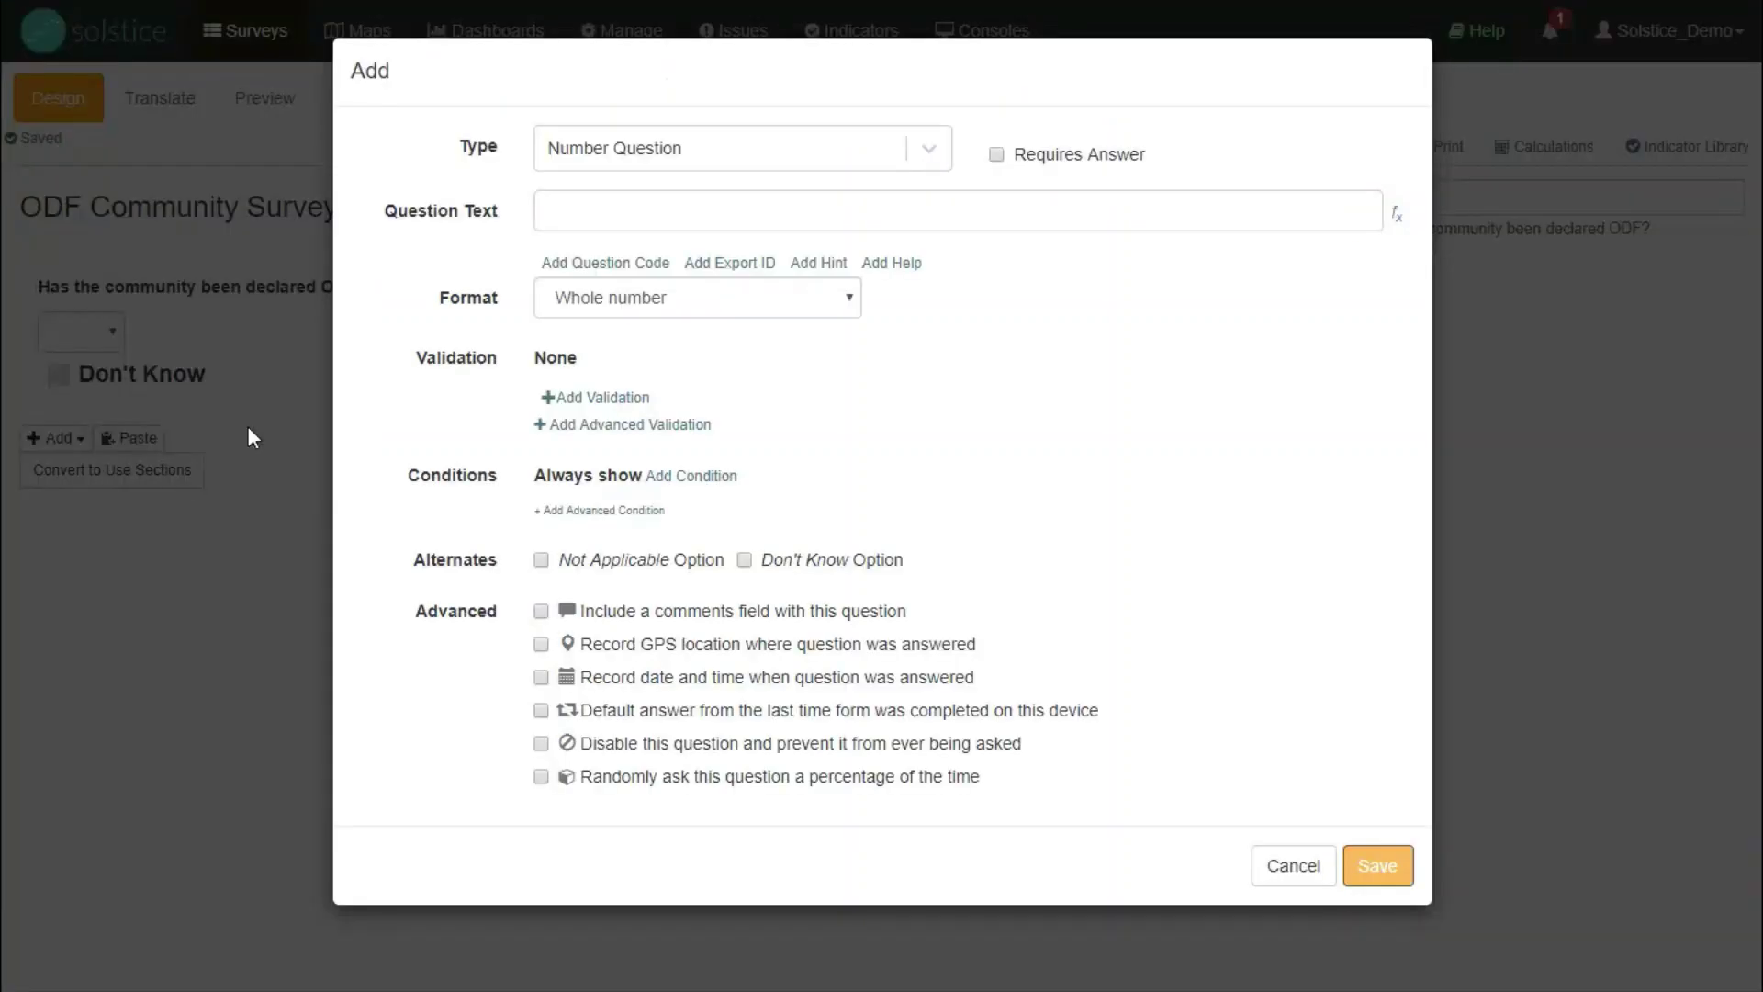
click(779, 167)
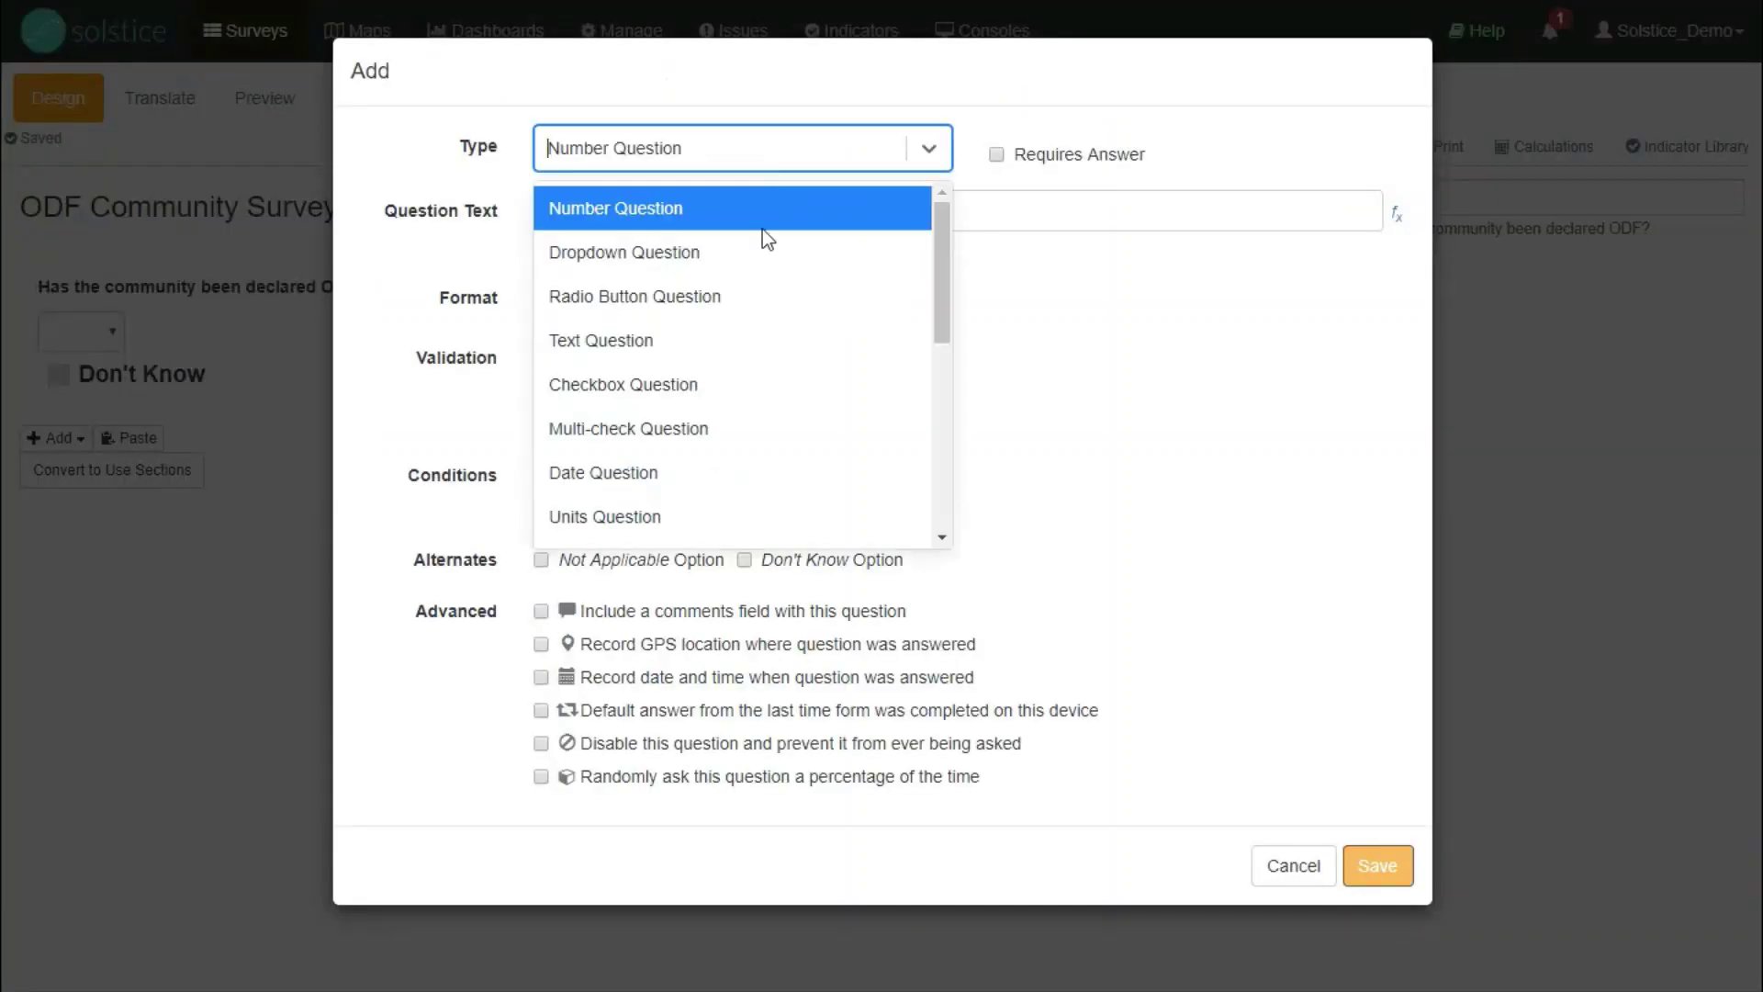
click(657, 472)
click(700, 227)
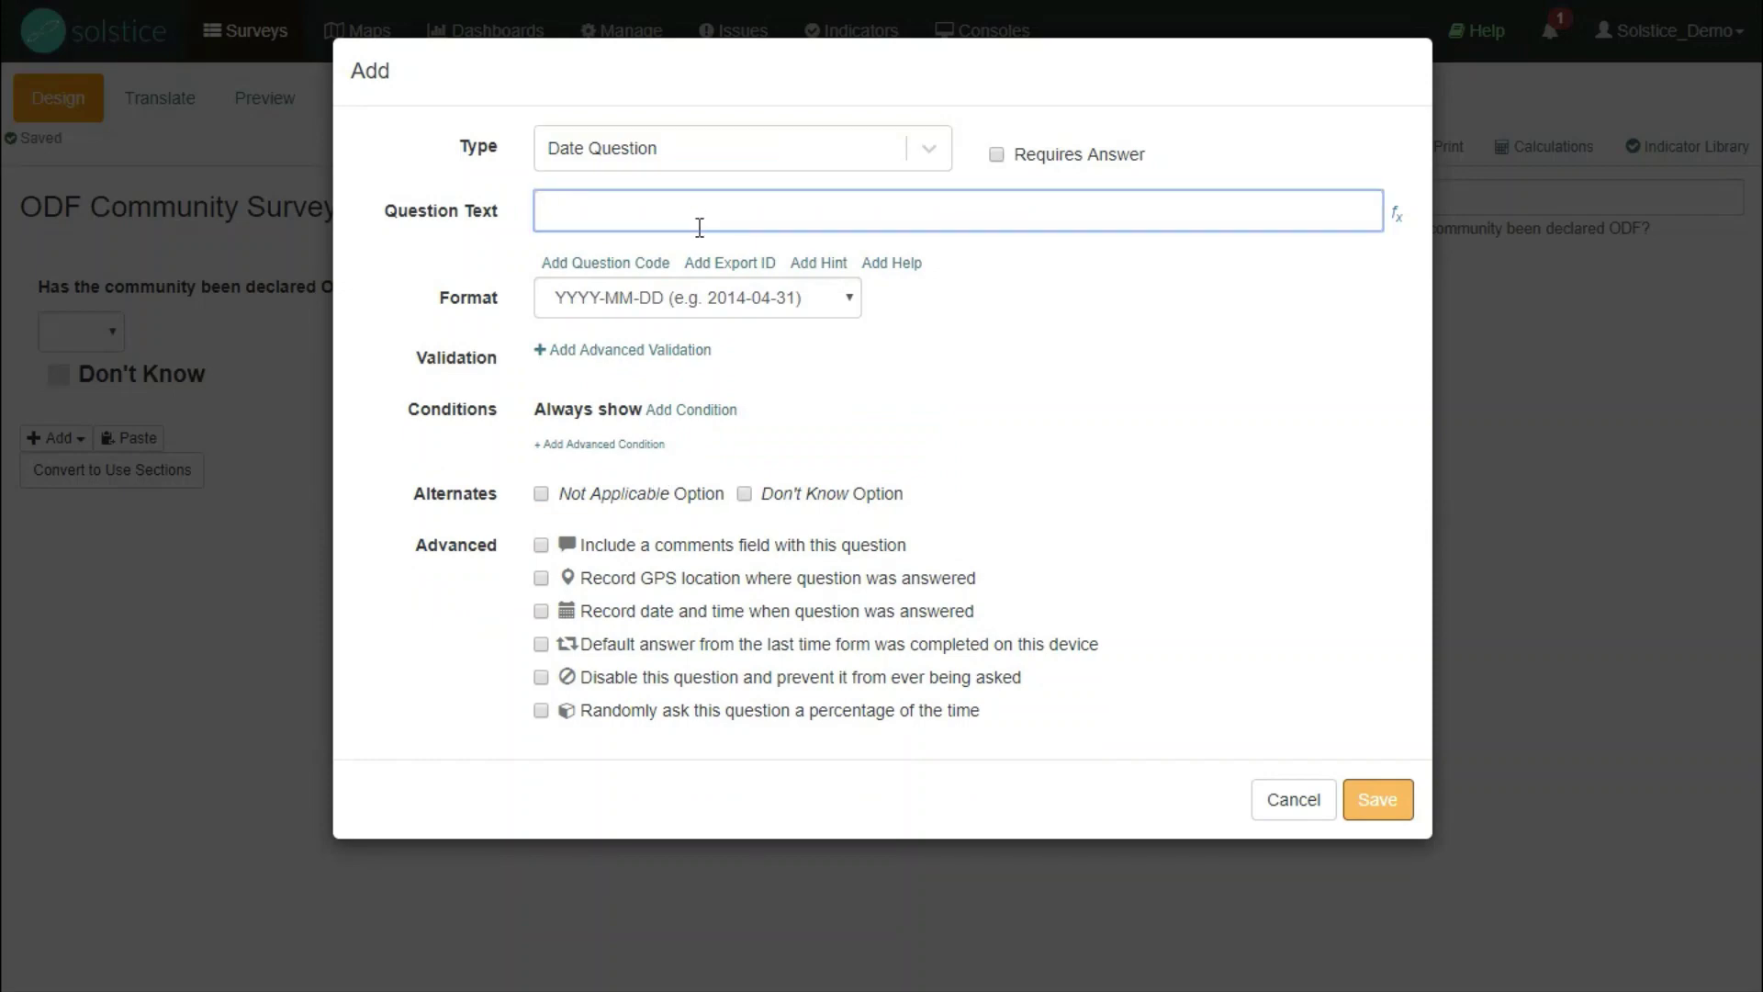
text(When was the community decl)
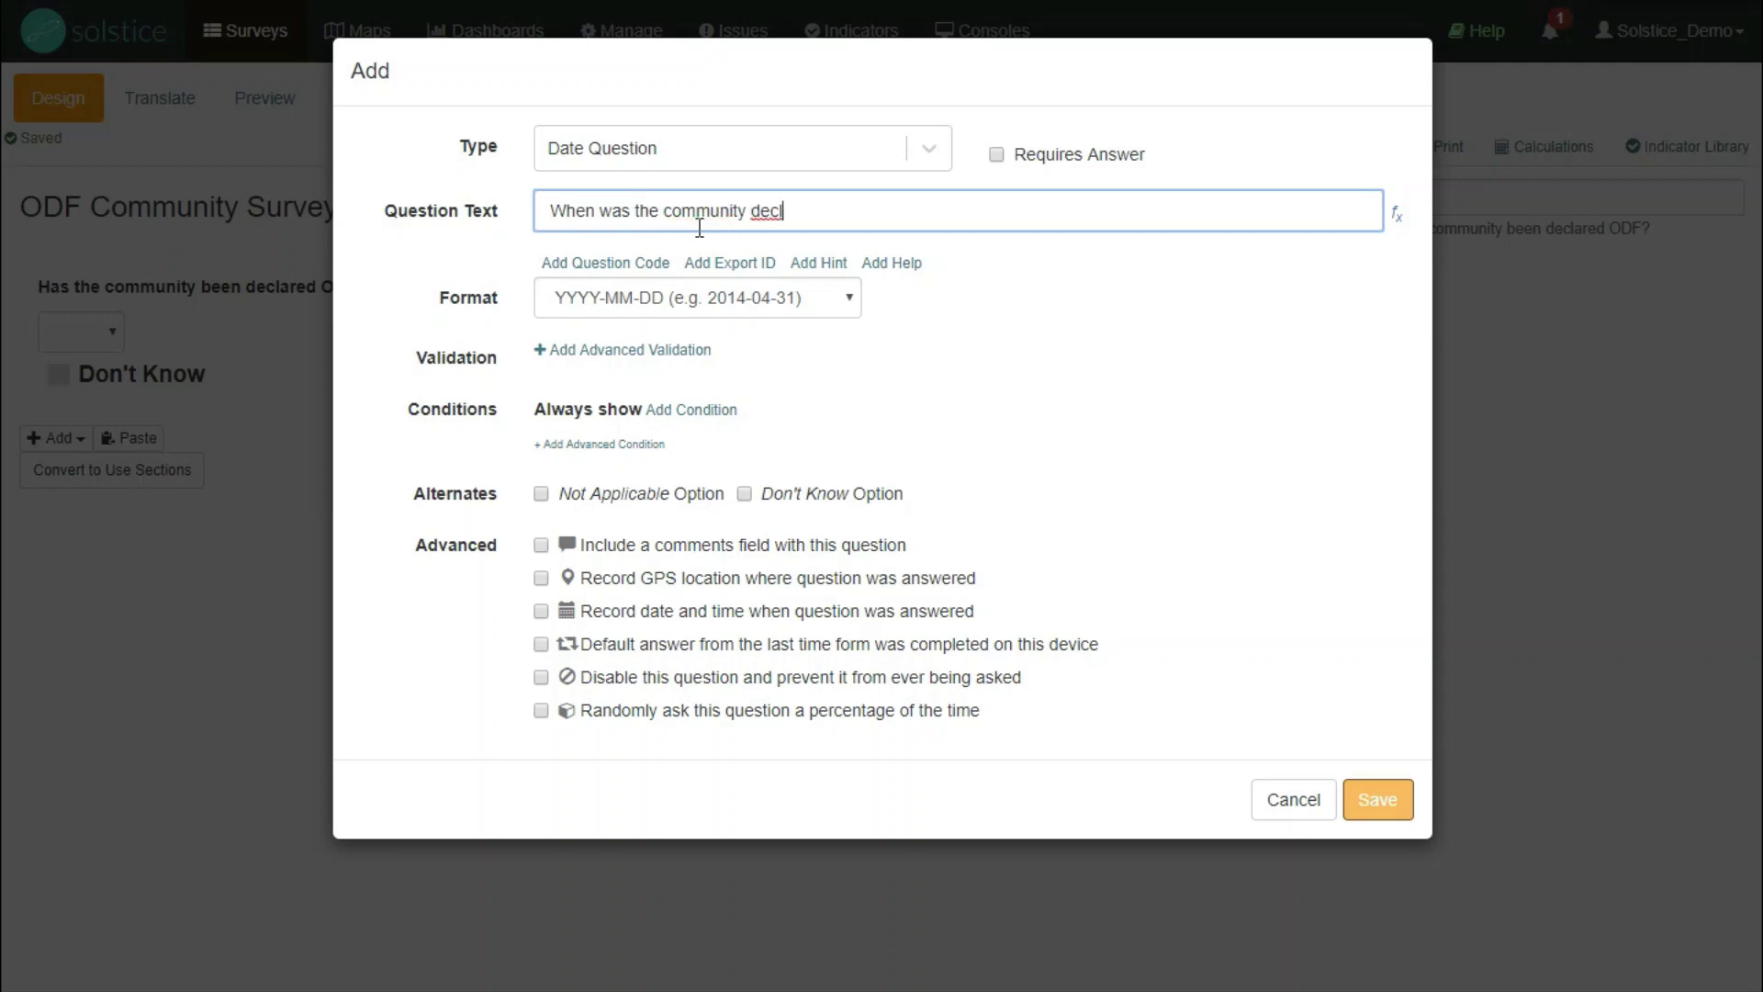
text(ared ODF?)
click(996, 154)
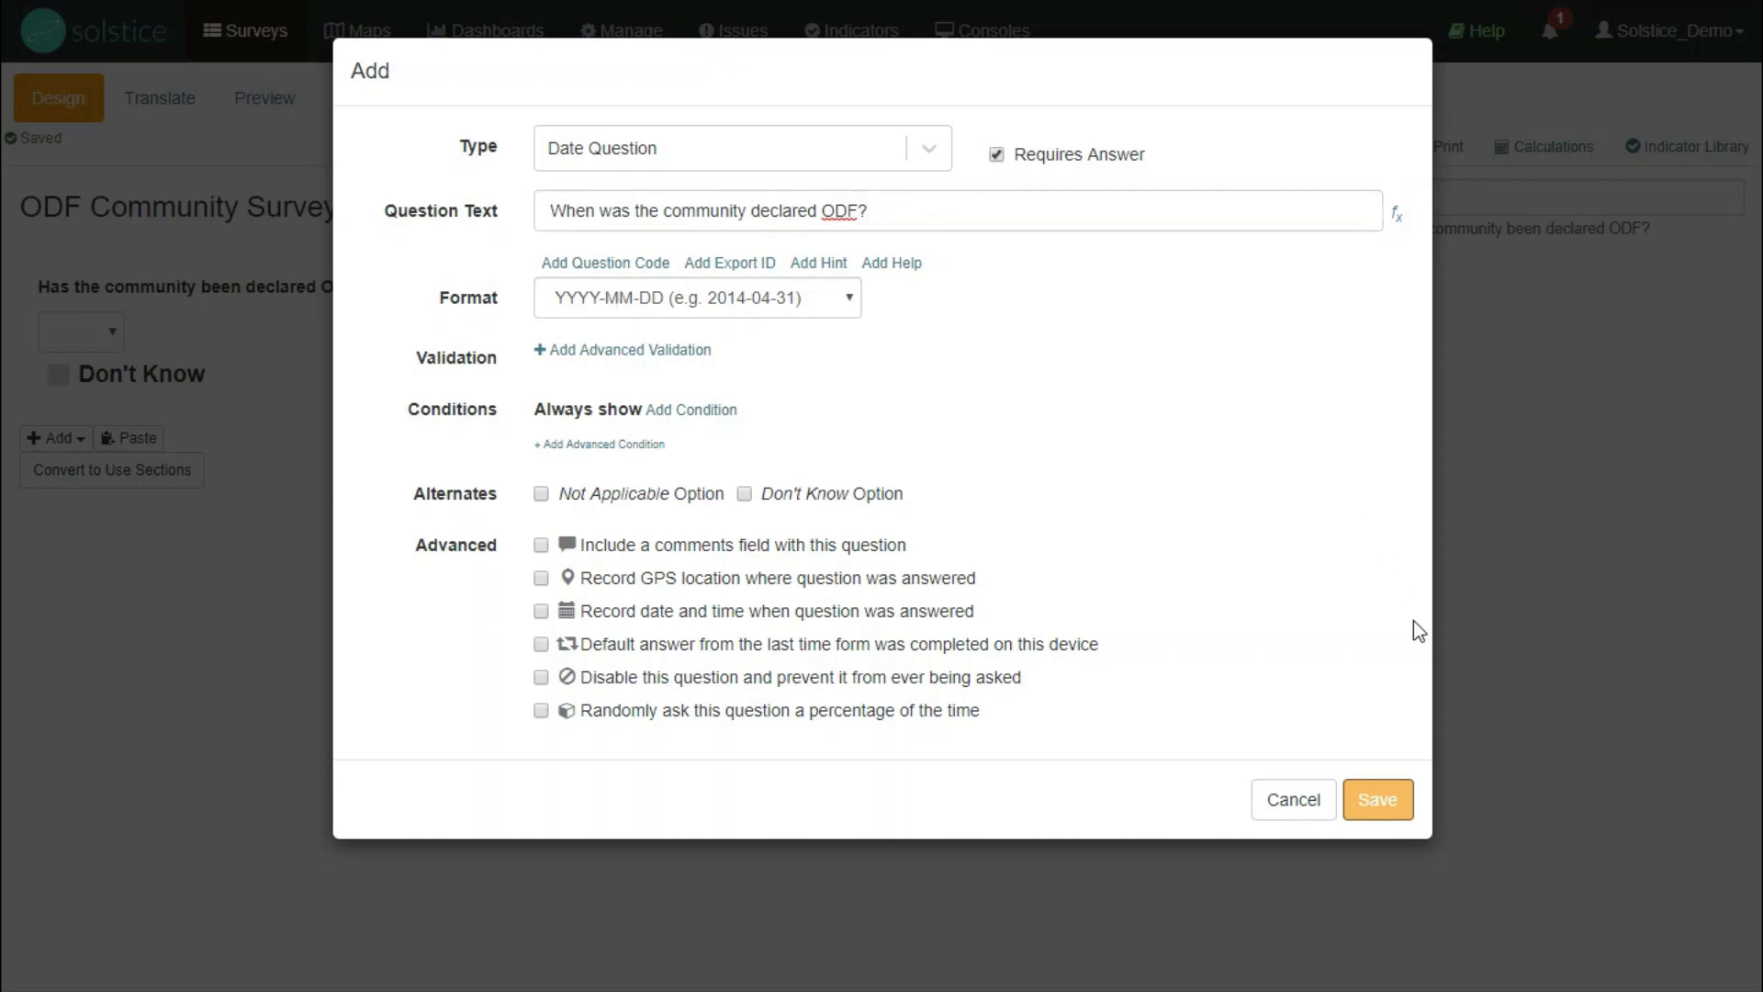
click(1378, 799)
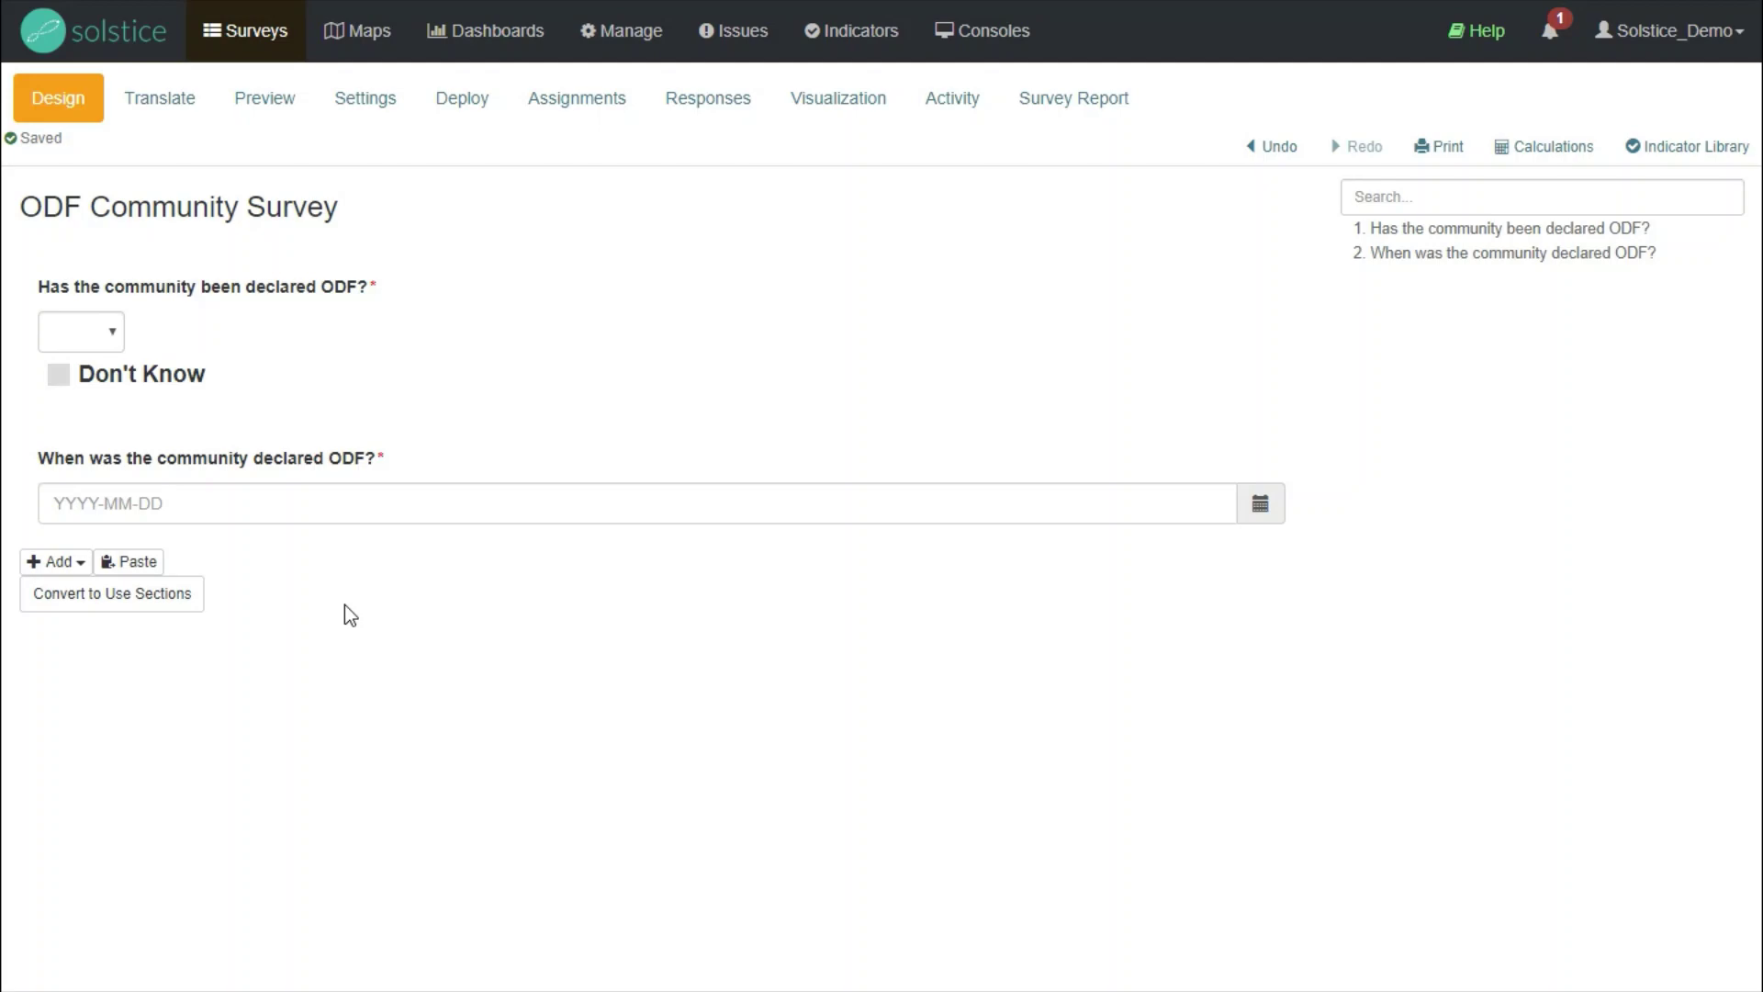
- Add a required site question limited to Community sites: 'Which community is this survey for?'
click(82, 570)
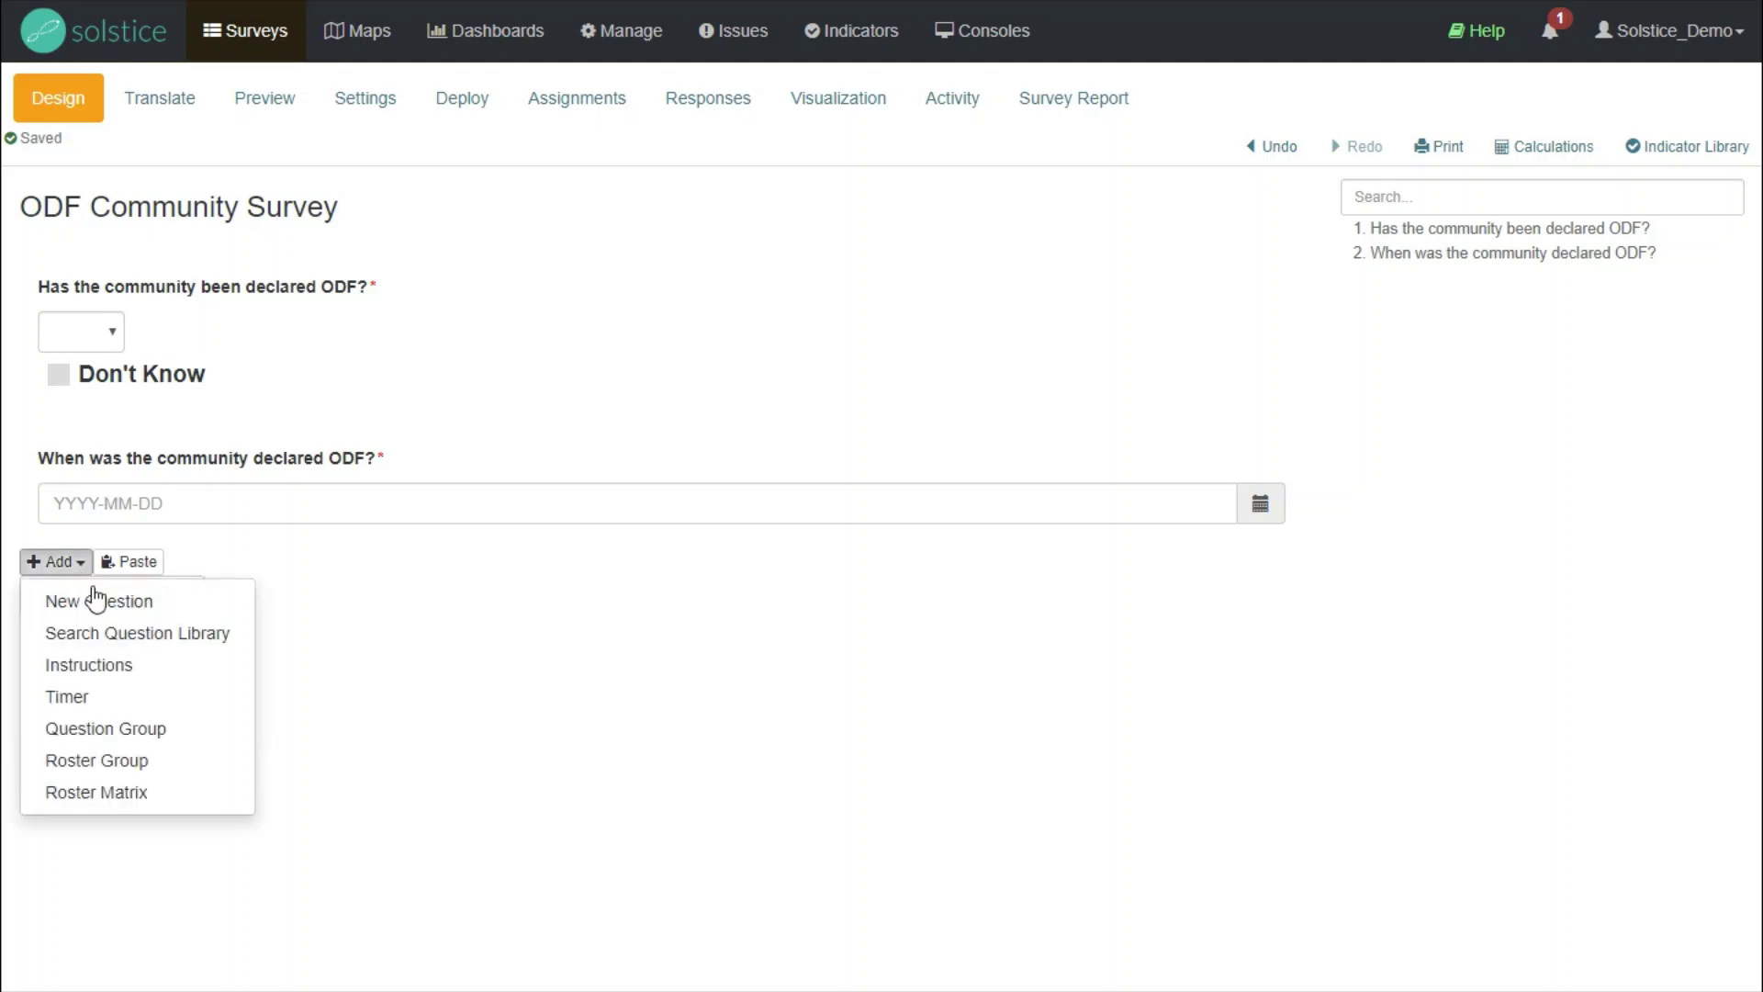
click(104, 602)
click(718, 161)
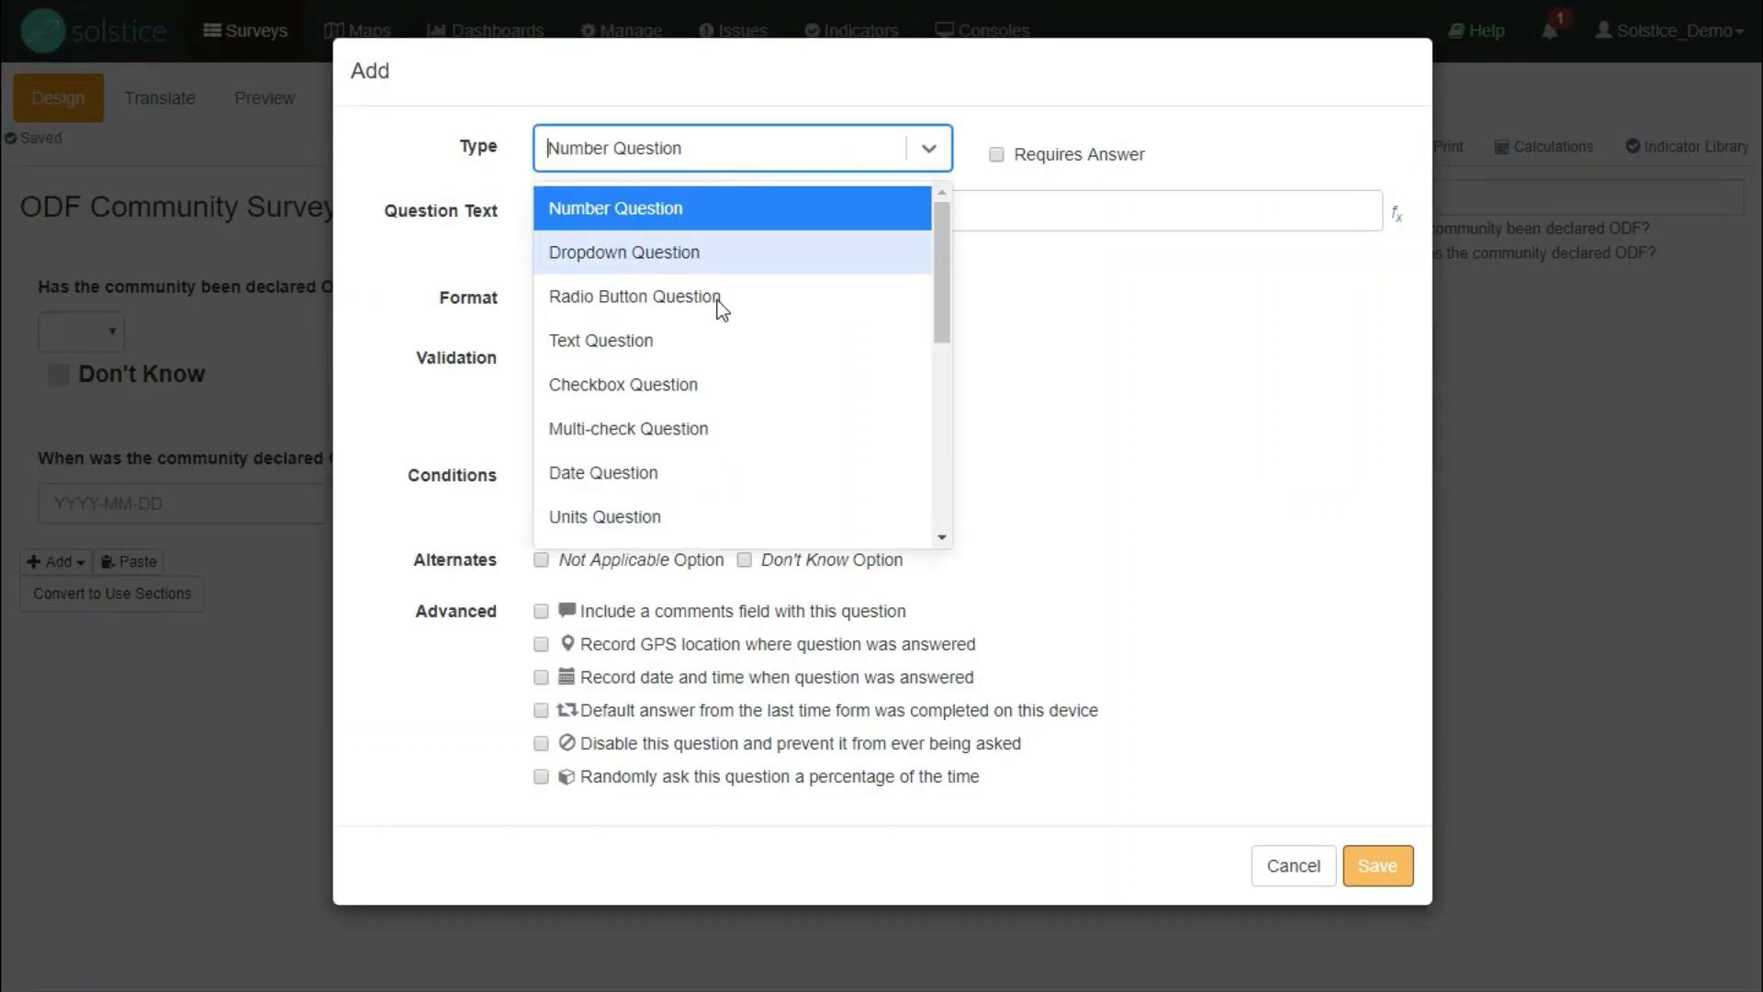
scroll(680, 358, down, 1)
scroll(619, 455, down, 2)
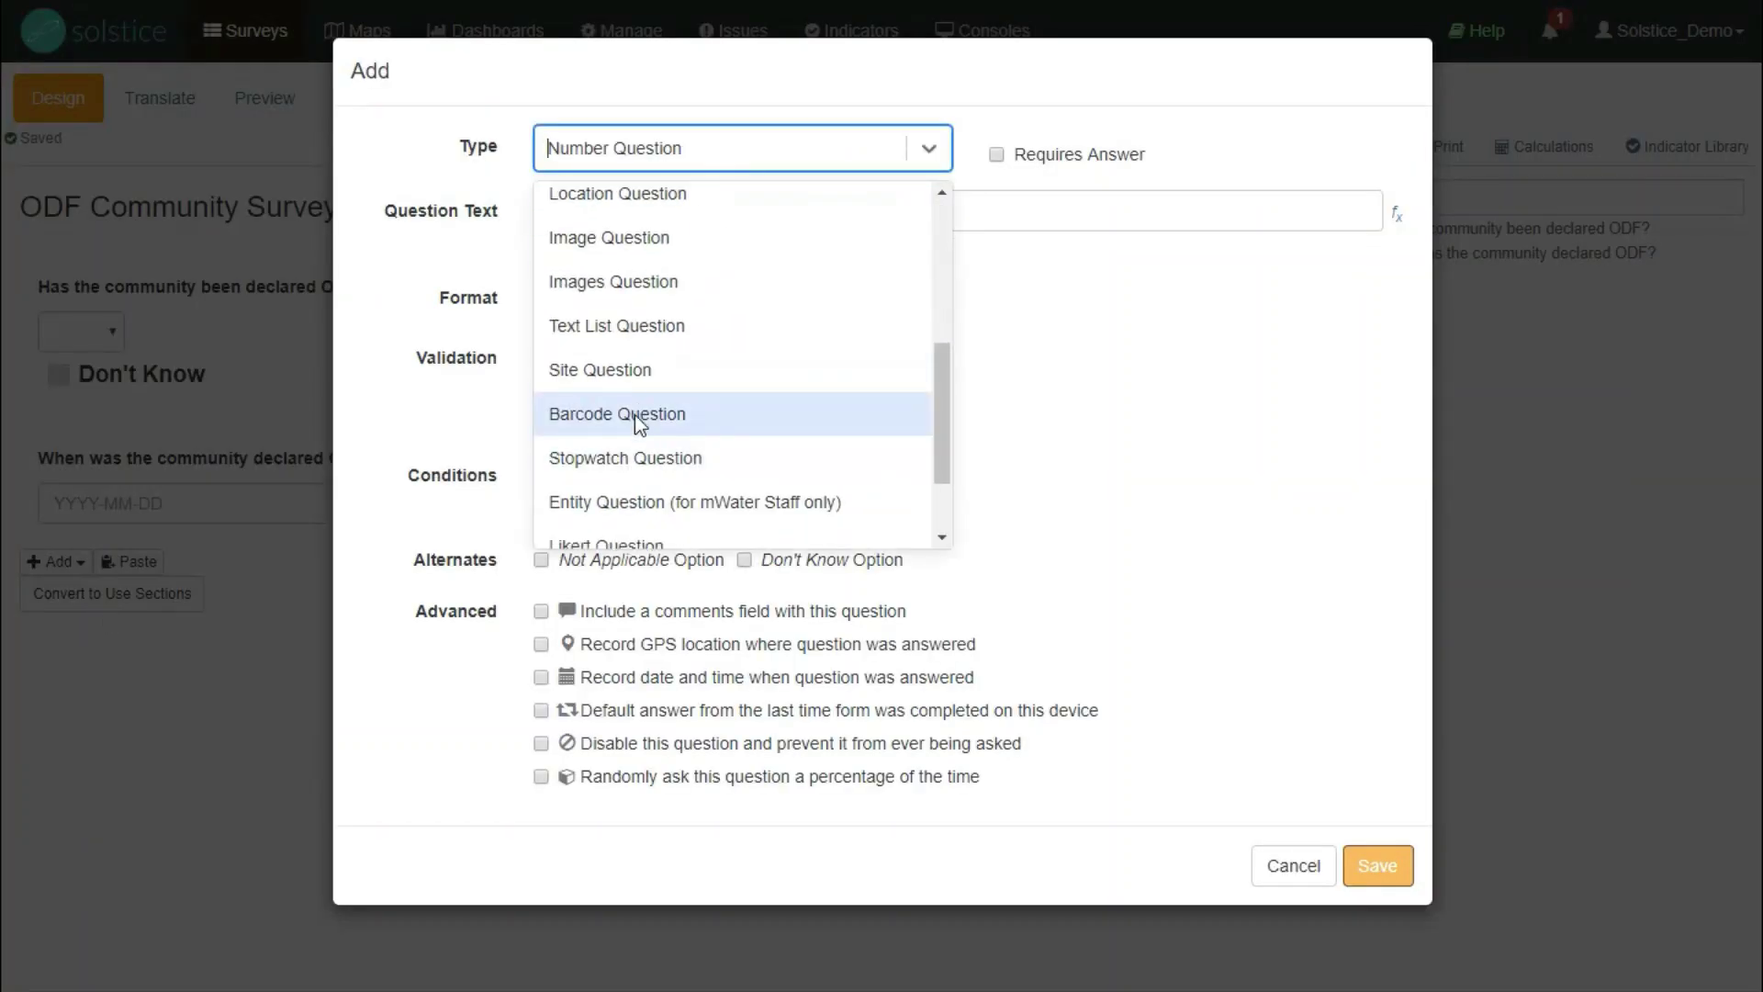
click(626, 371)
click(595, 306)
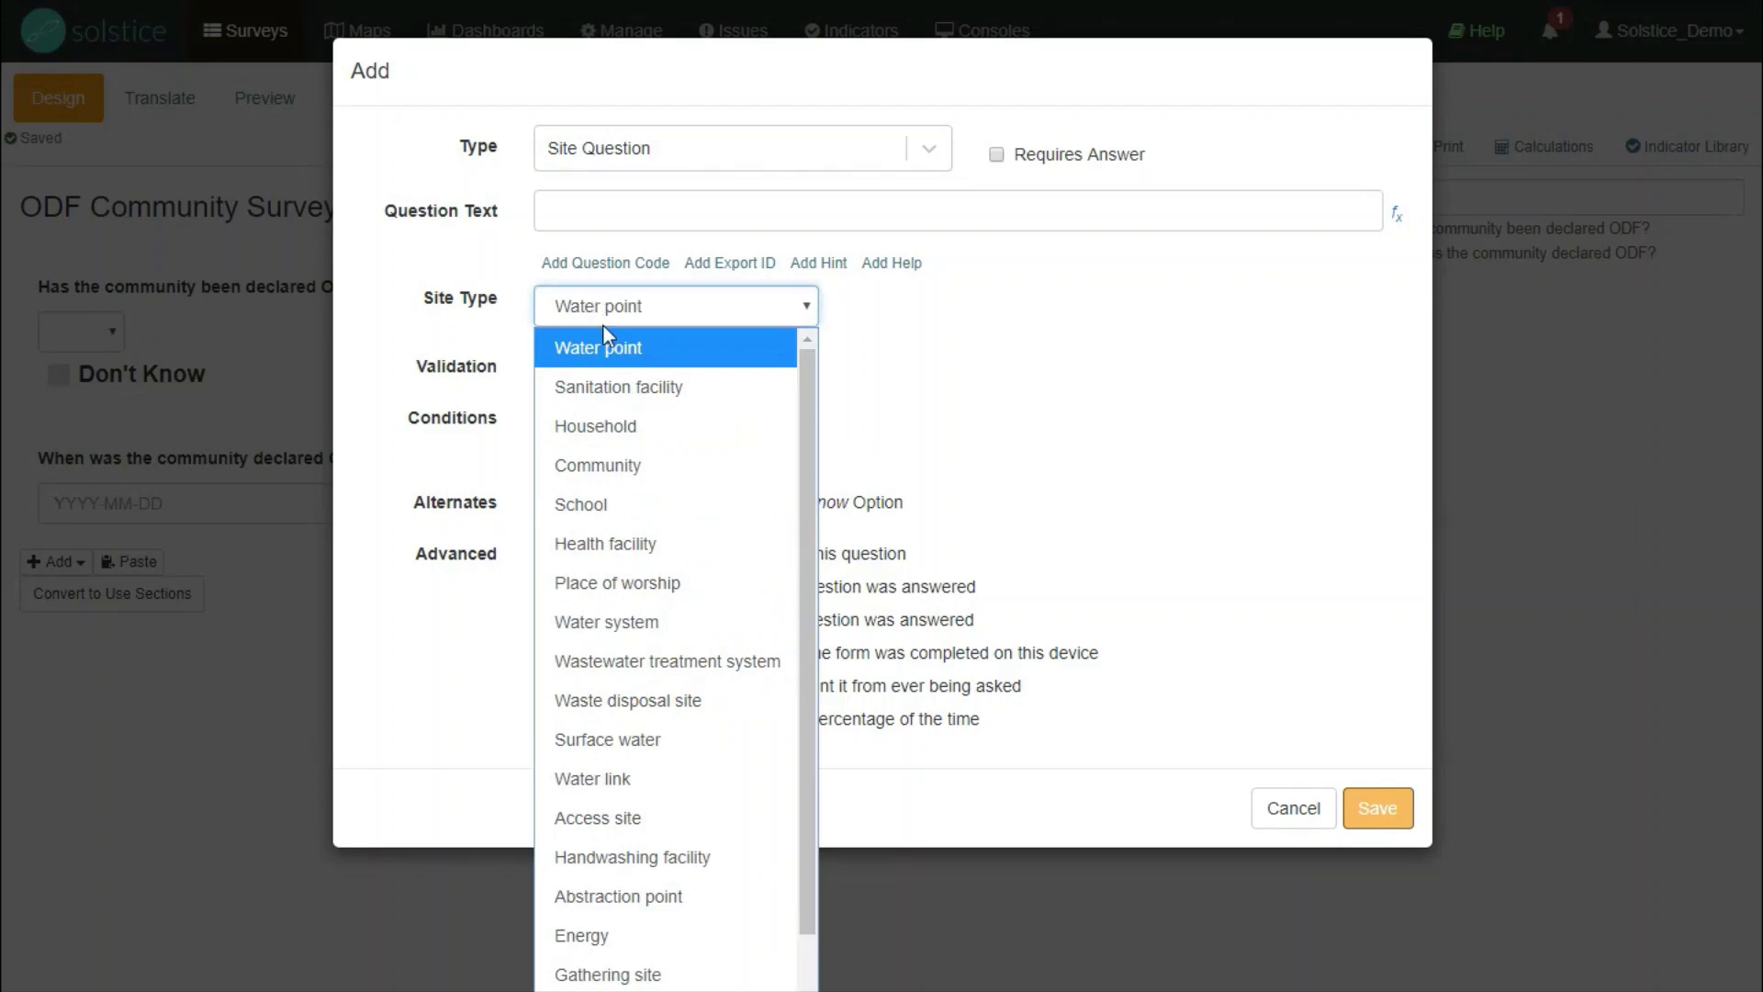
click(597, 461)
click(572, 210)
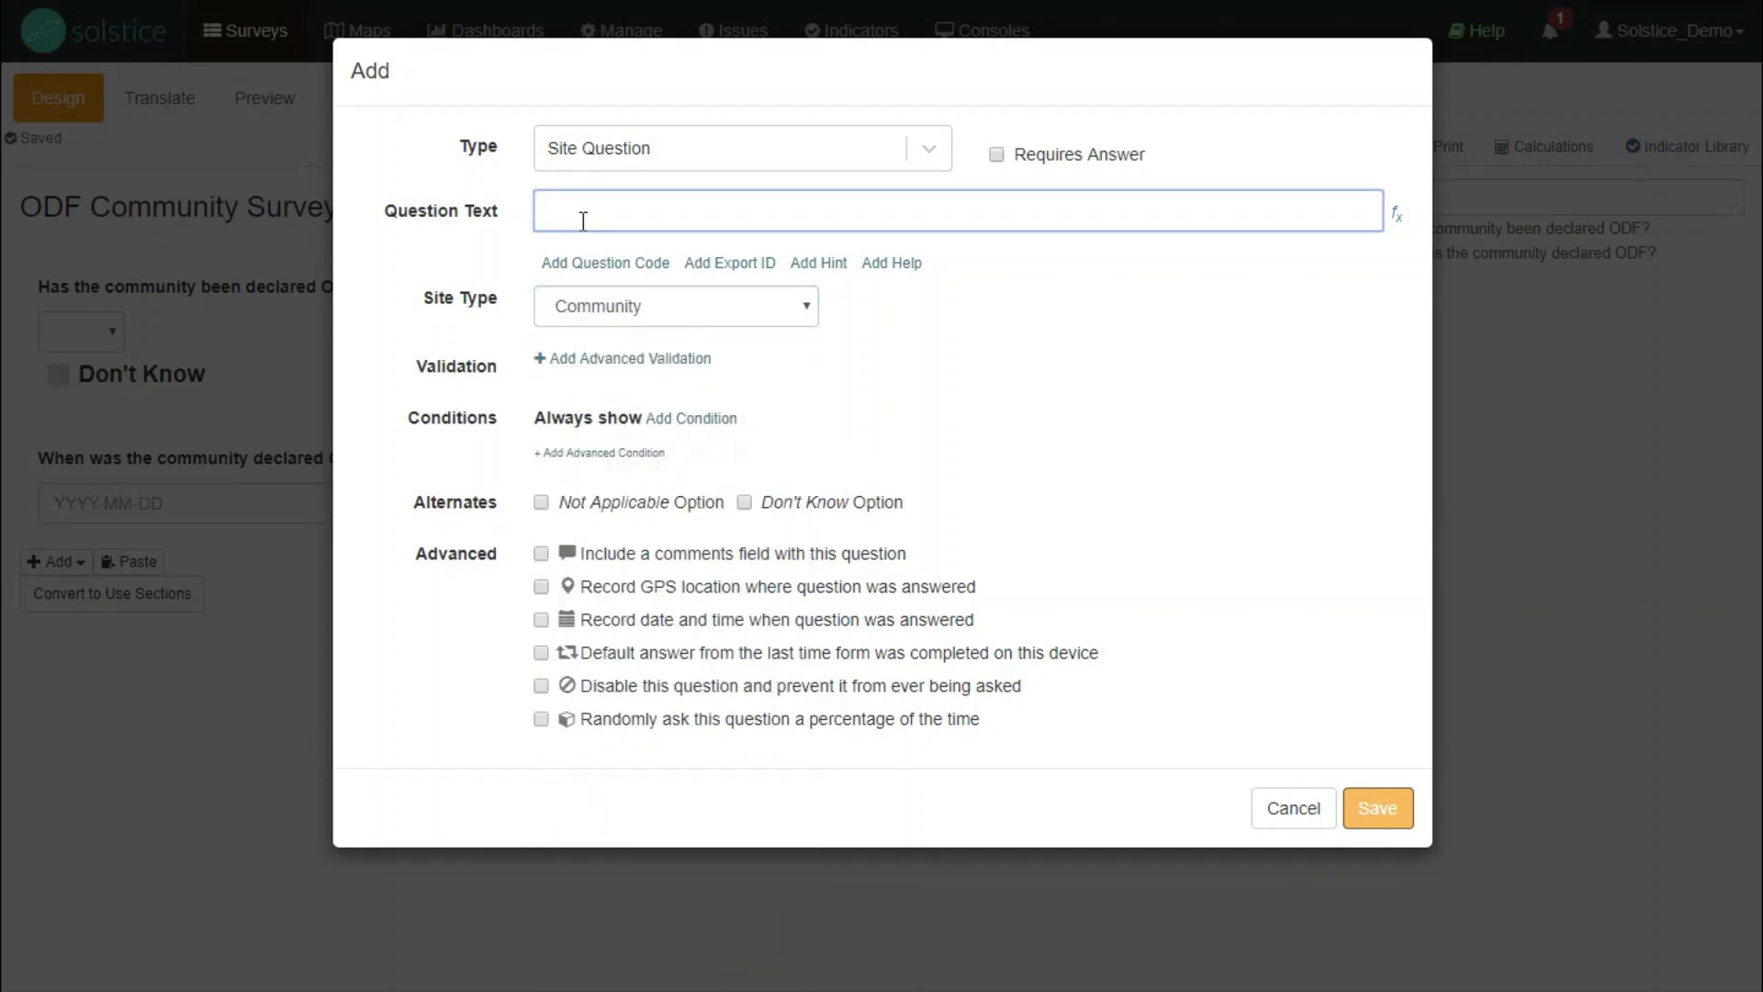
text(Which community is this survey for?)
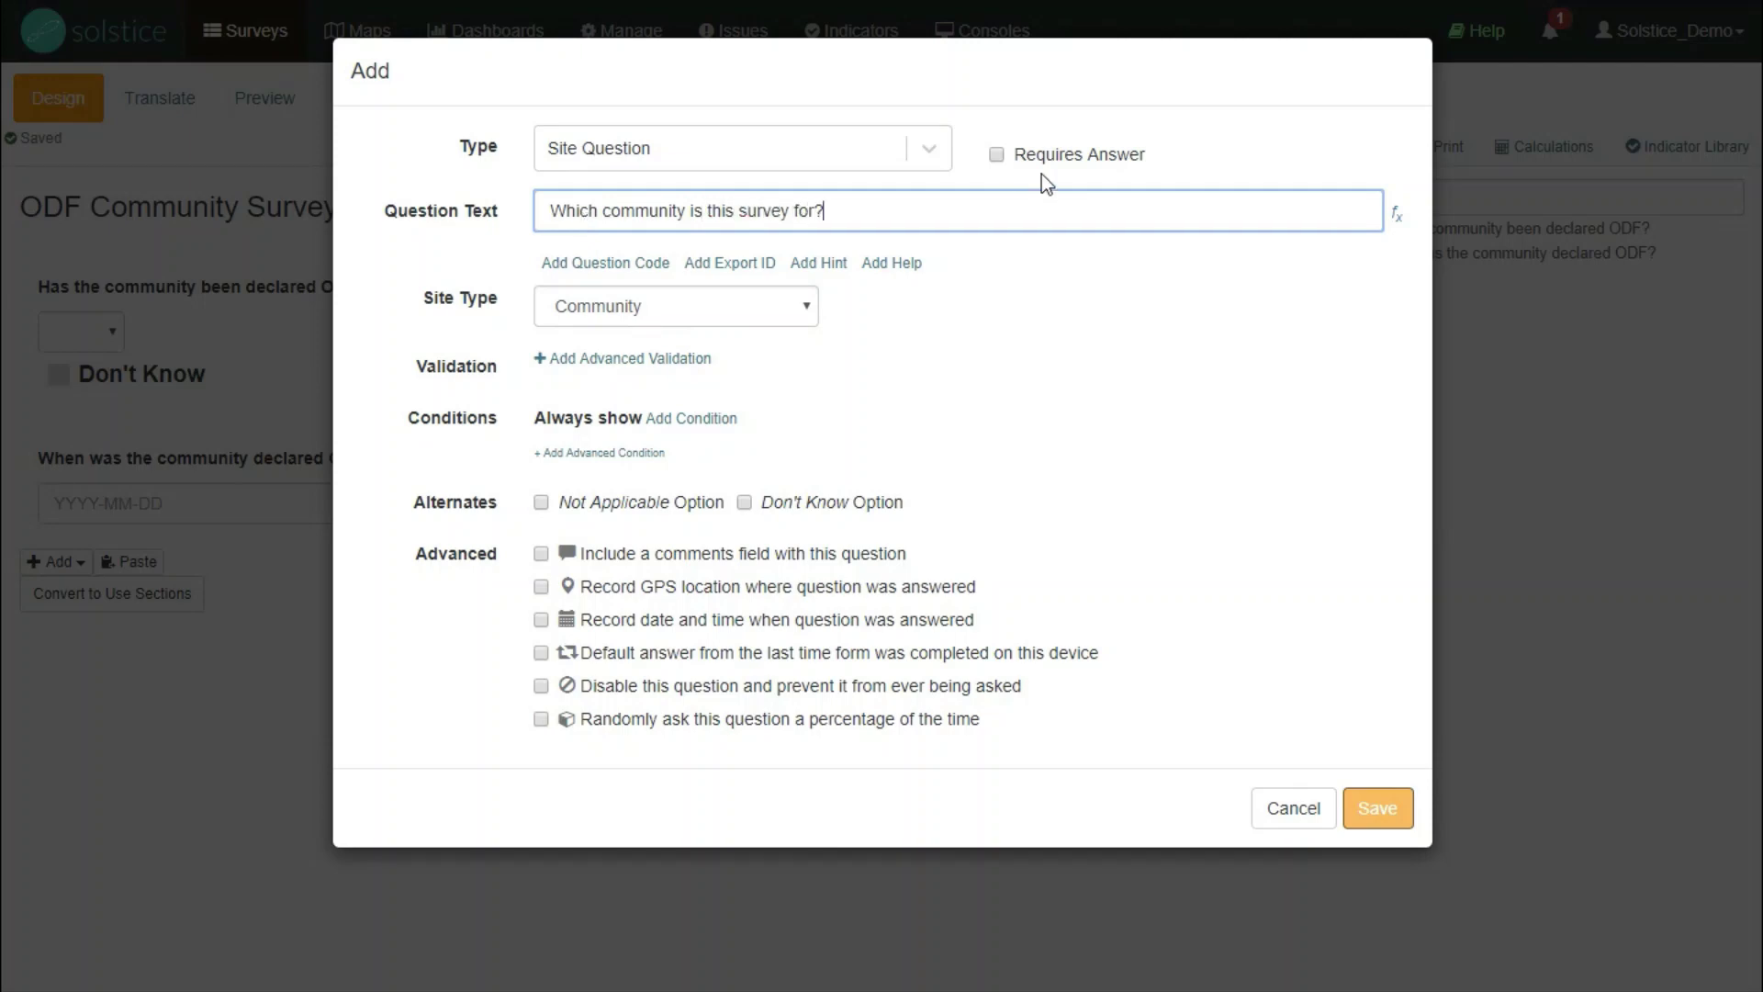
click(996, 154)
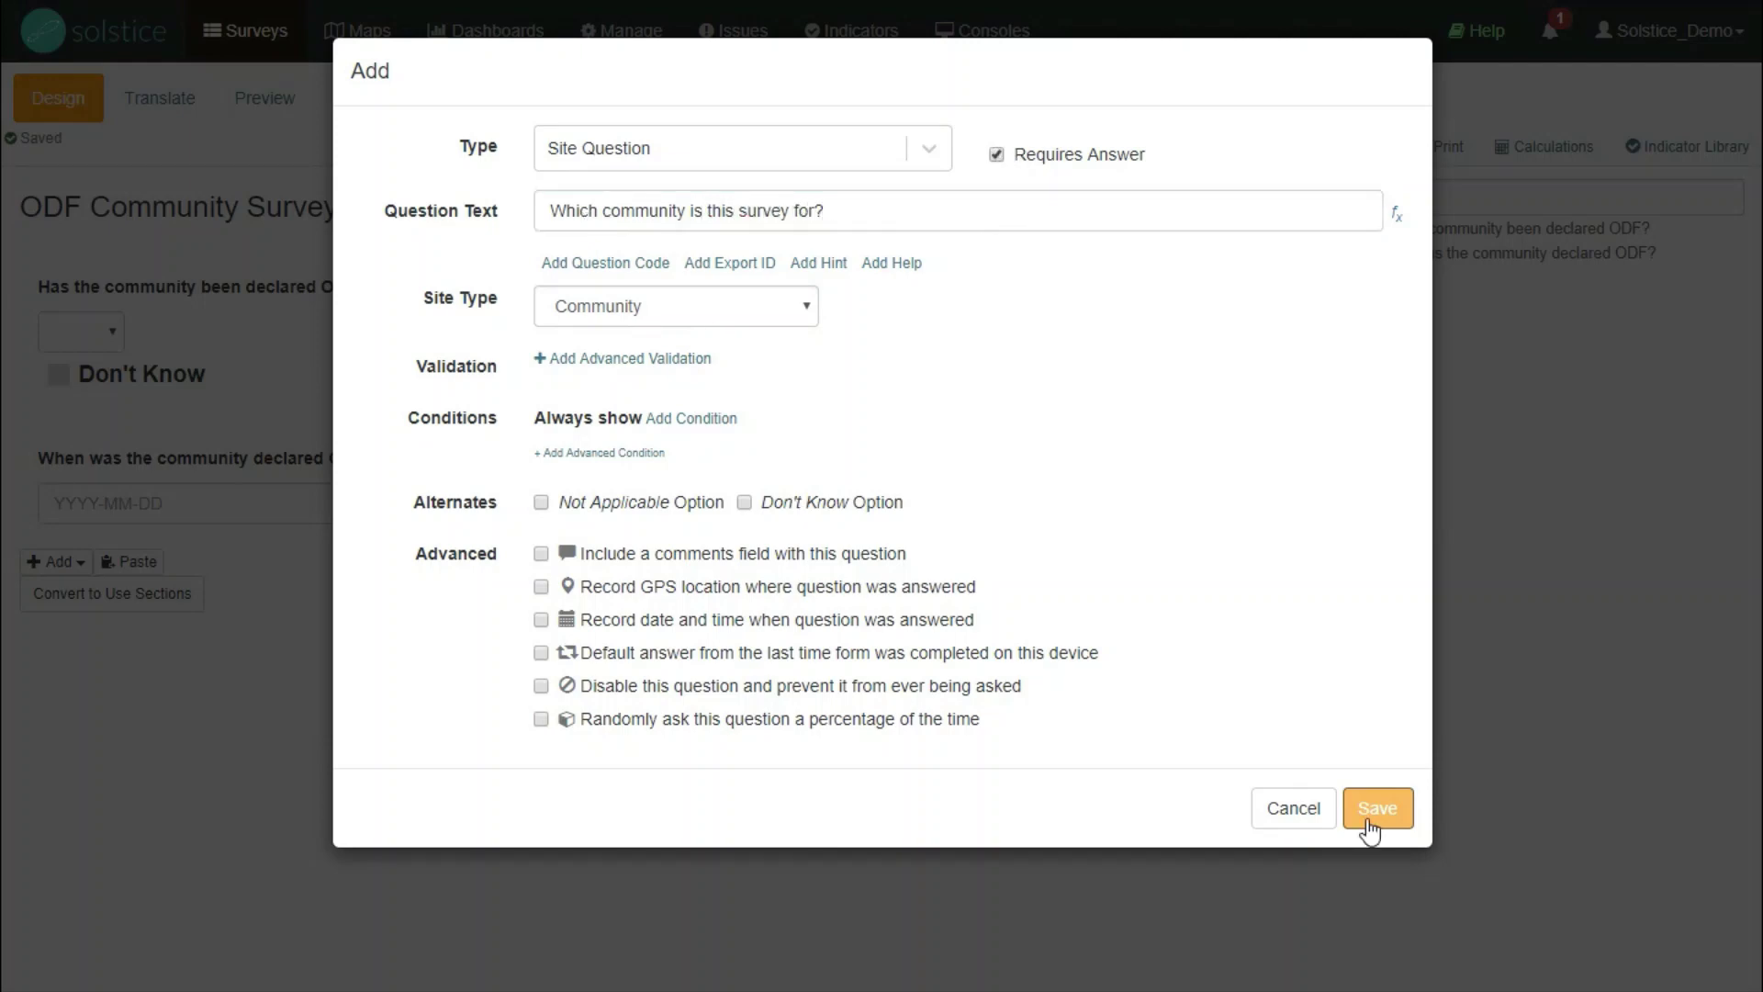
click(1373, 810)
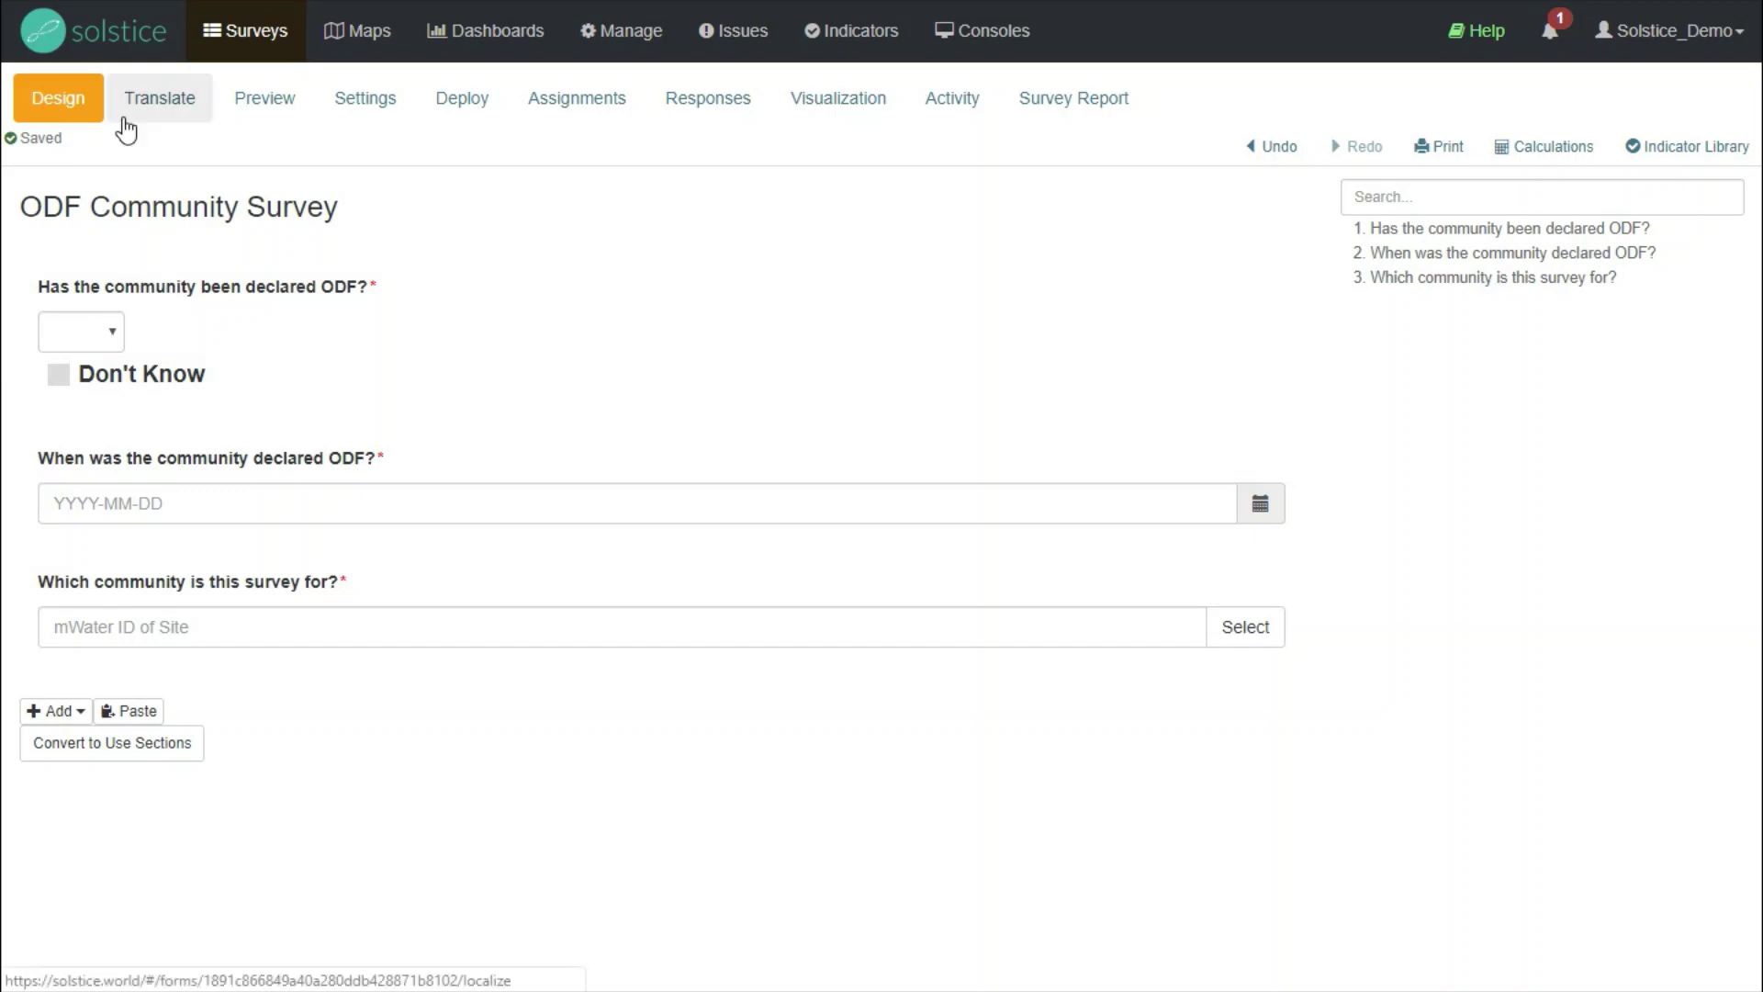
- View the Translate tab, then preview the three-question form in device-sized view
click(177, 103)
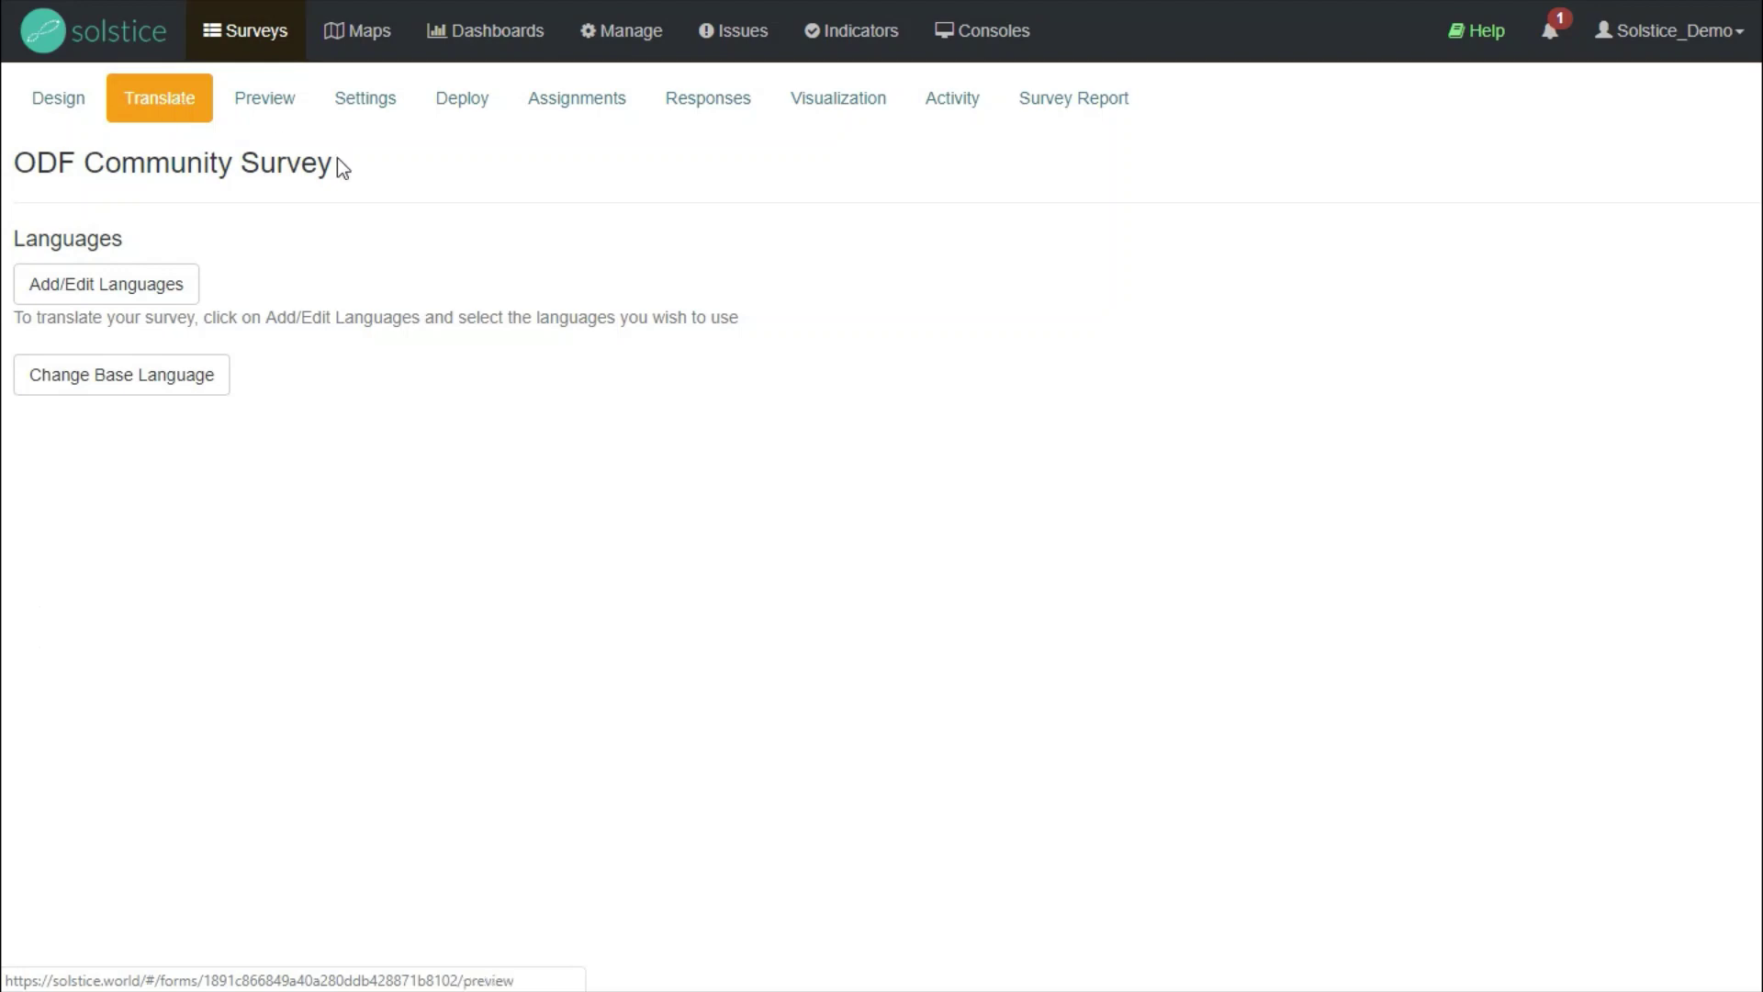
click(292, 125)
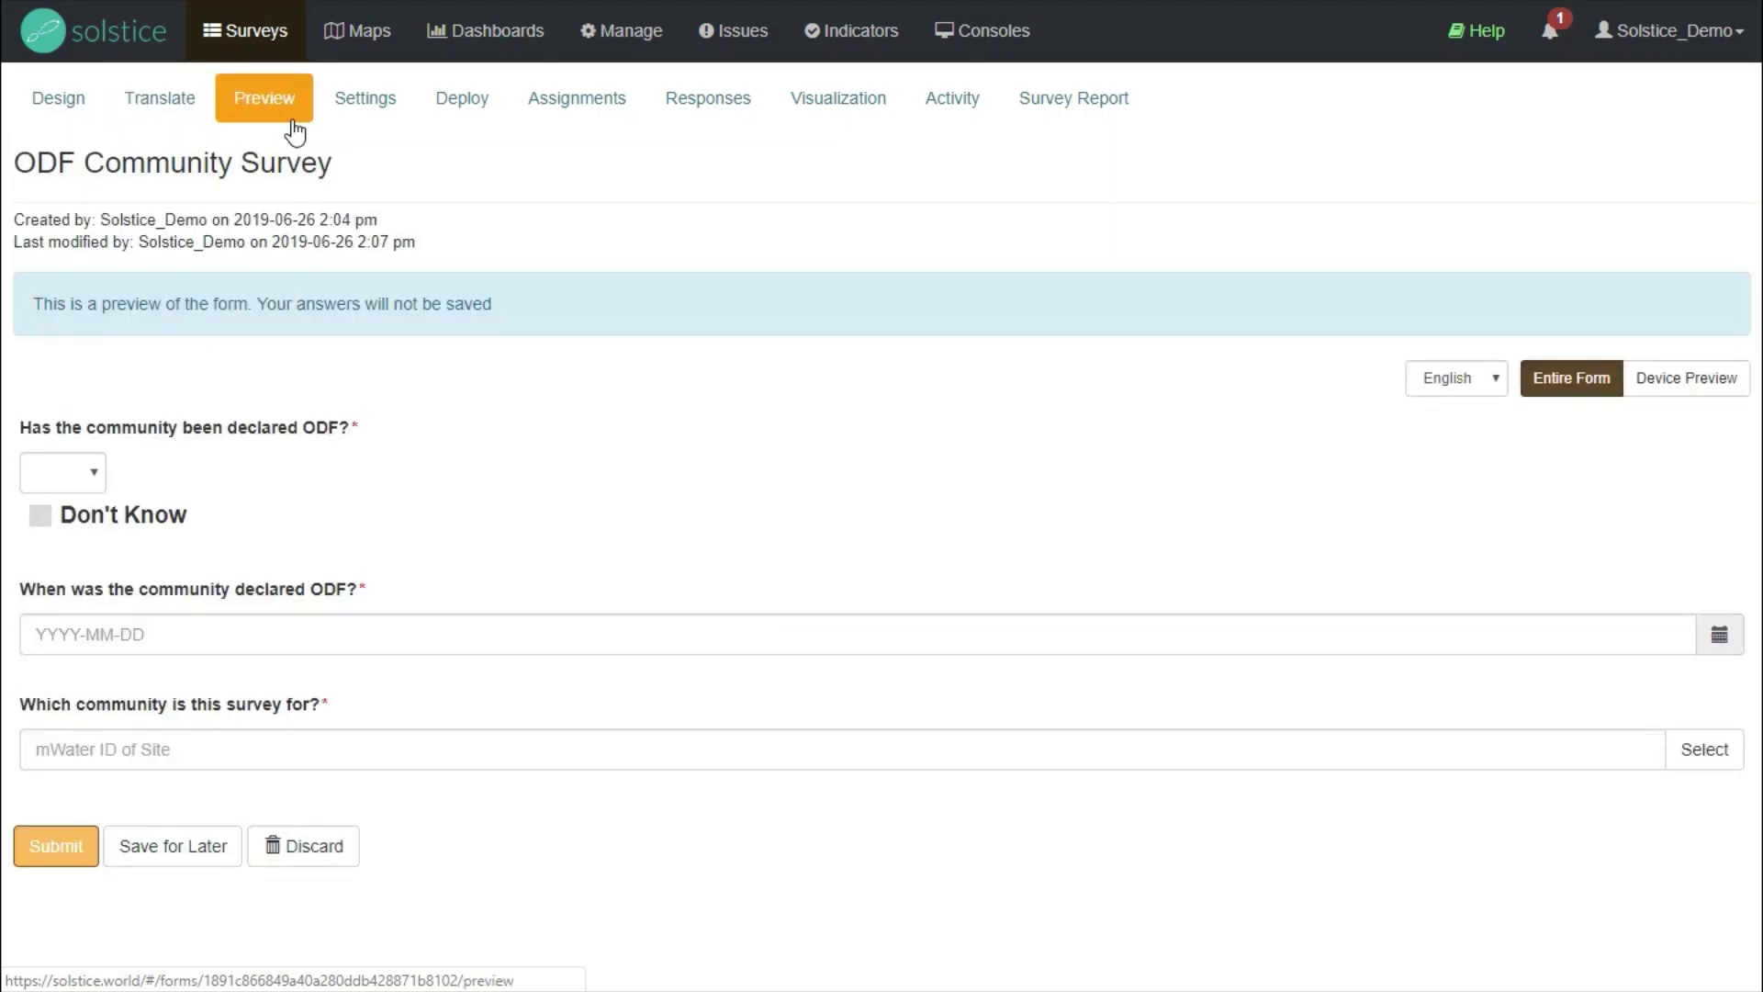
click(1686, 378)
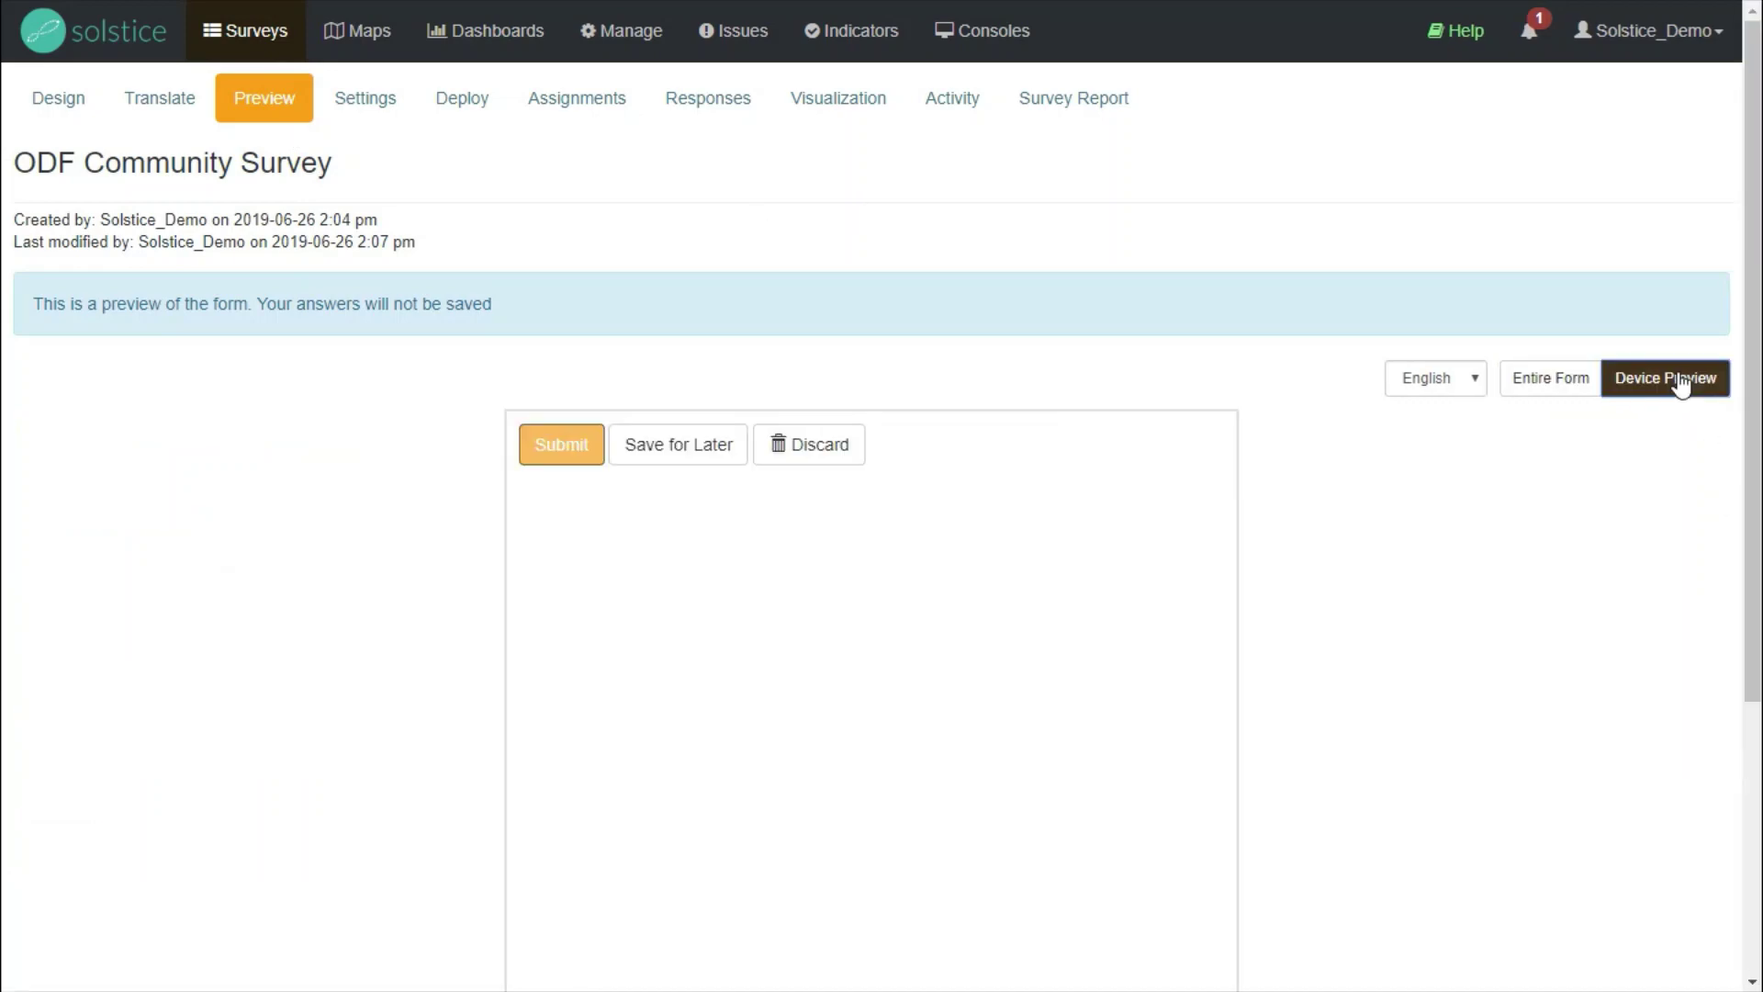
scroll(369, 362, down, 1)
scroll(373, 366, up, 1)
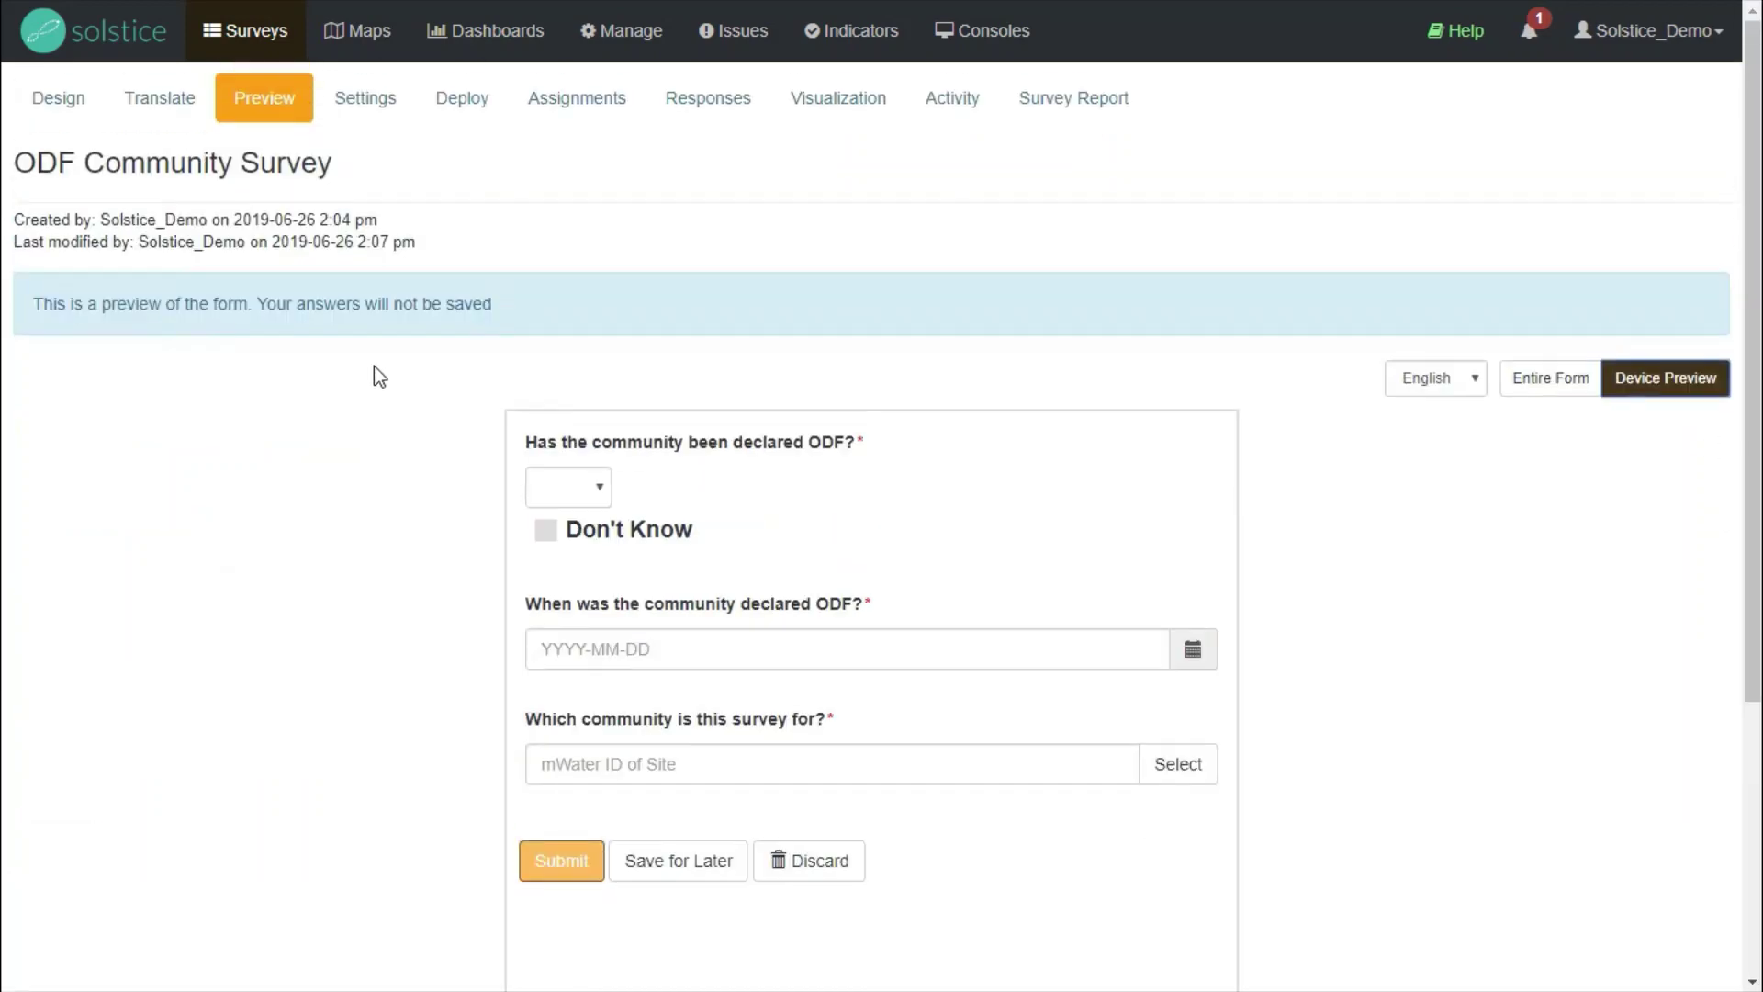
- Review the survey's permission settings, then go to its Deploy page
click(389, 115)
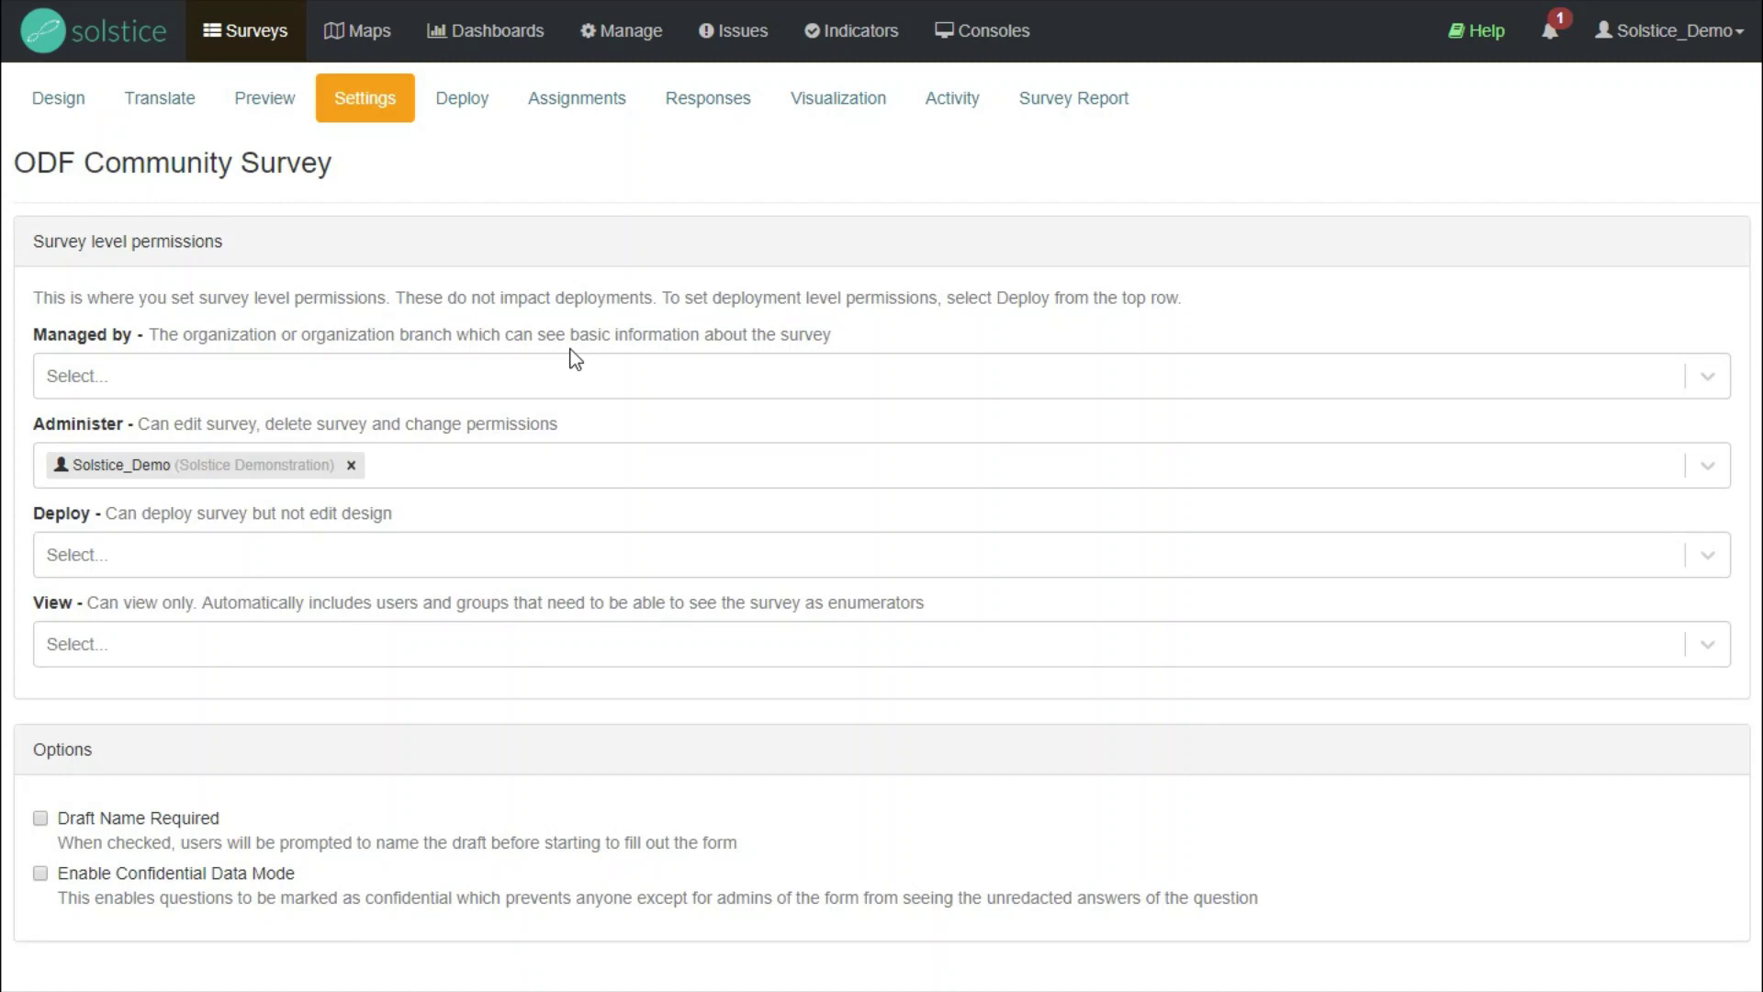
click(462, 103)
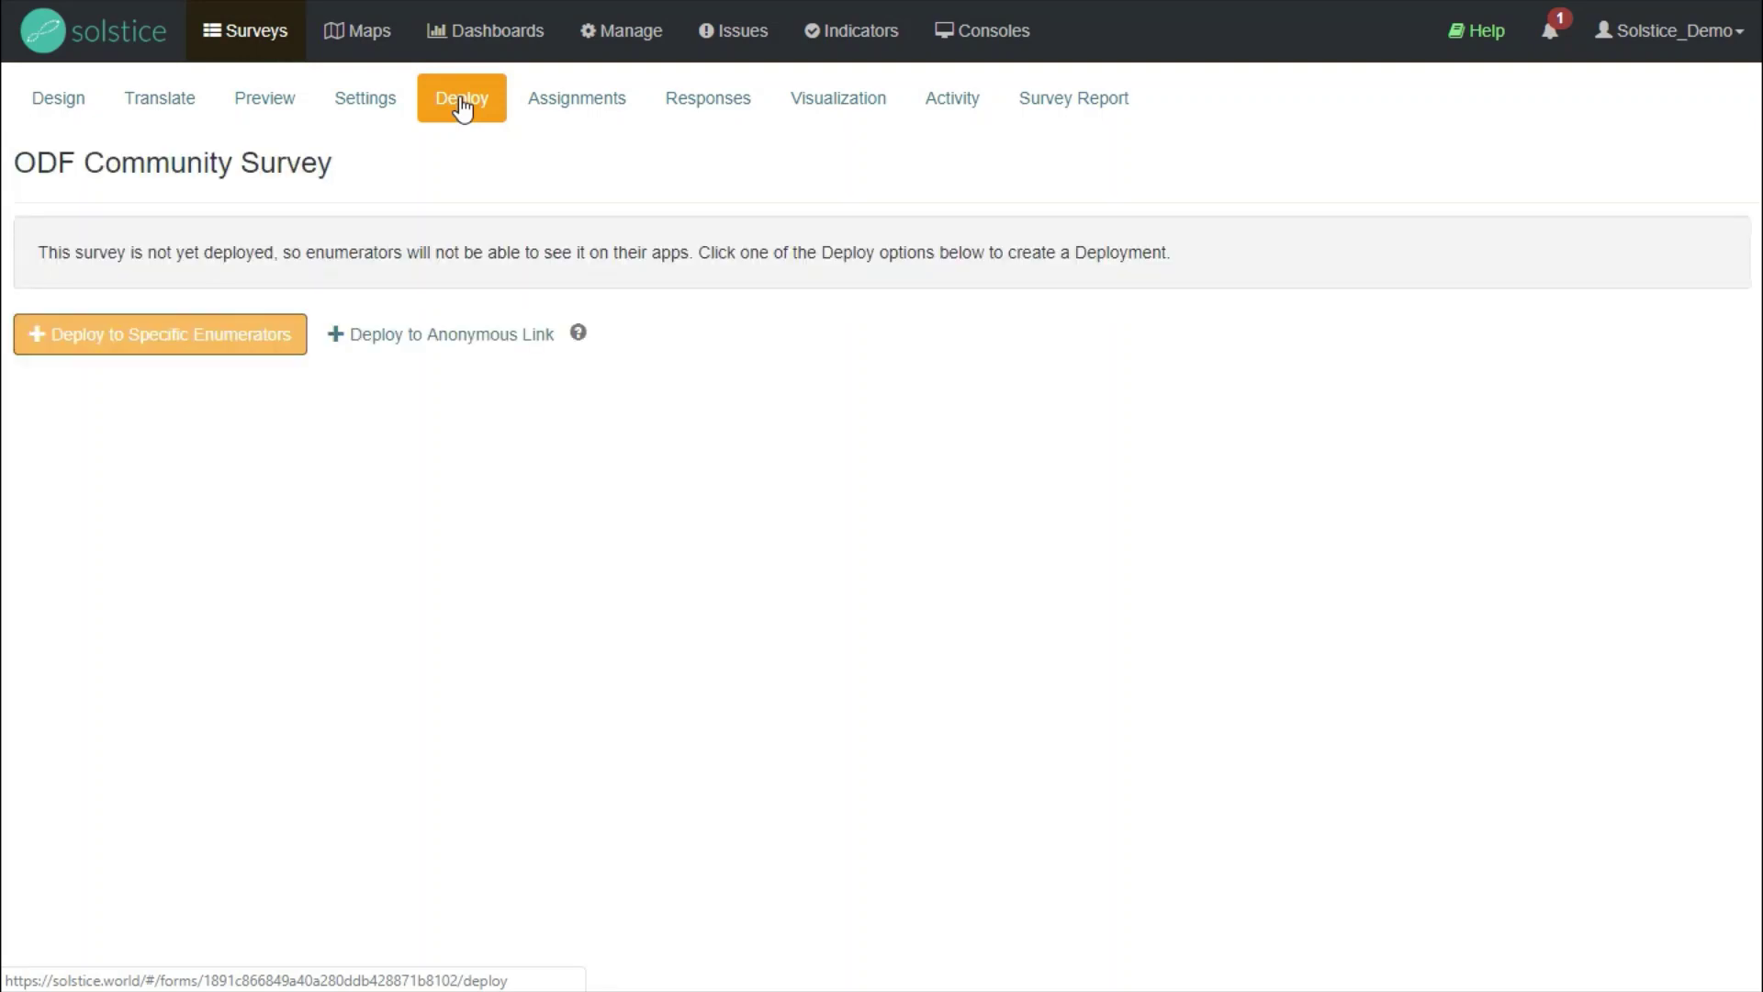
- Deploy to specific enumerators with survey ownership set to just myself
click(140, 349)
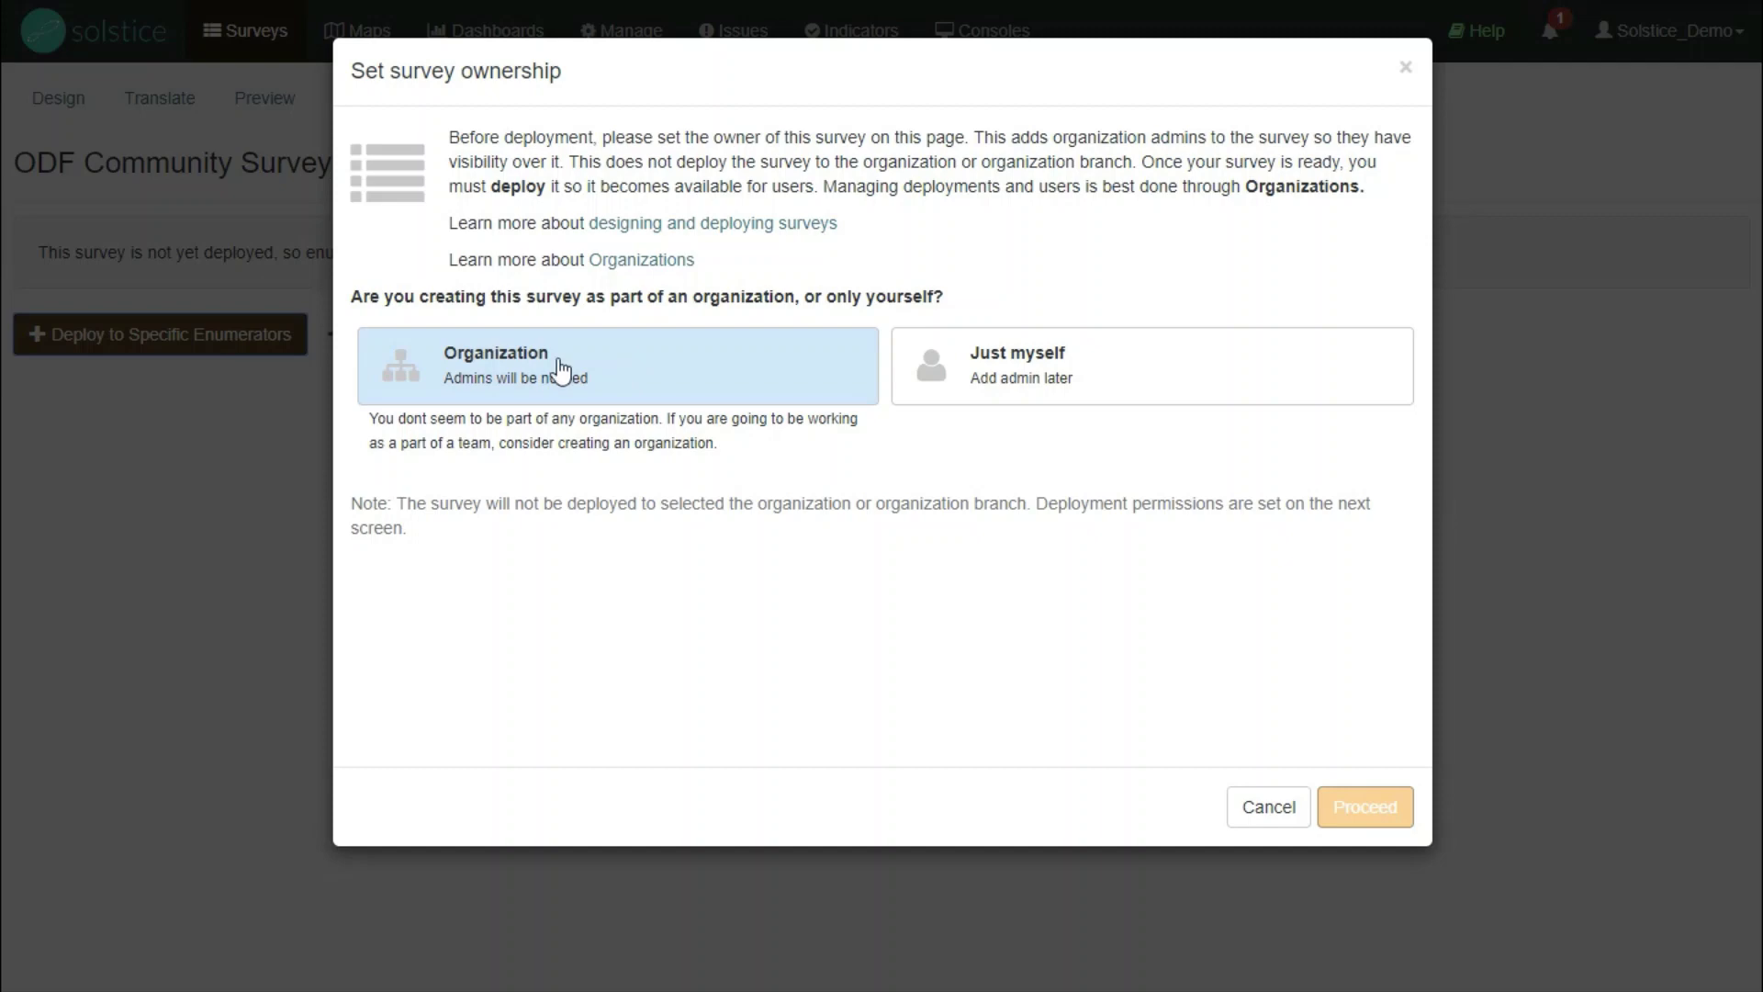
click(1212, 370)
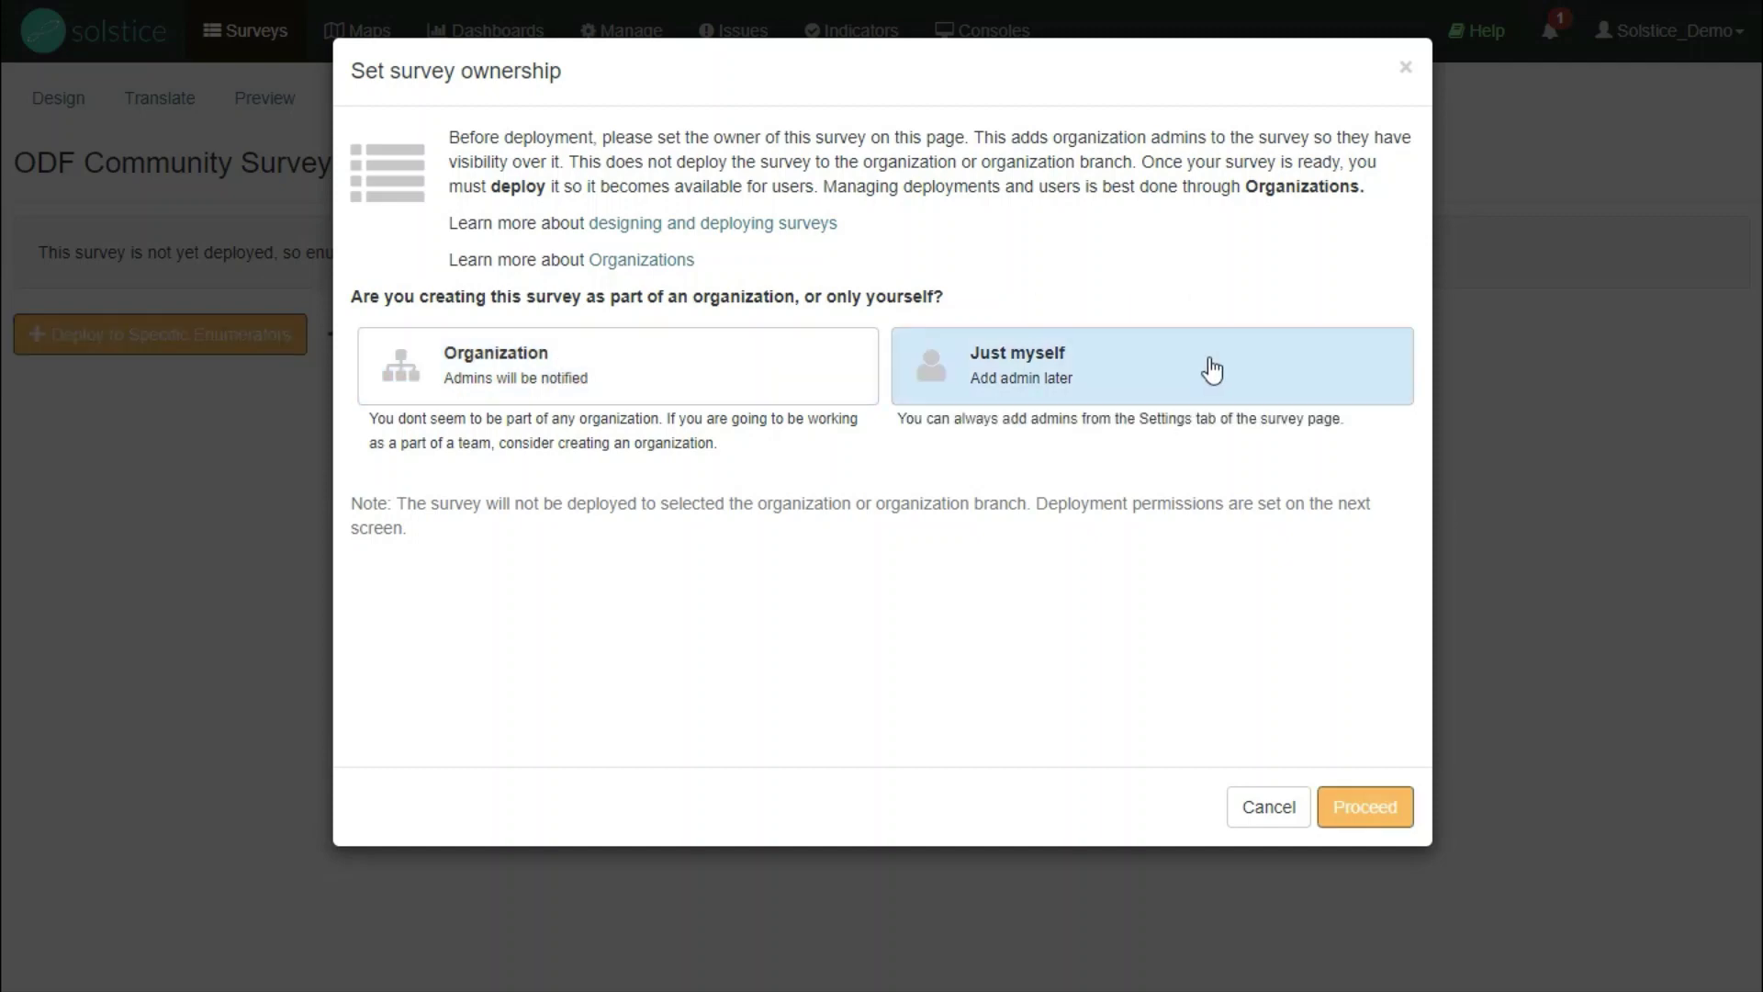
- Proceed, title the deployment 'Initial Deployment', and add the demo account as its enumerator
click(1391, 808)
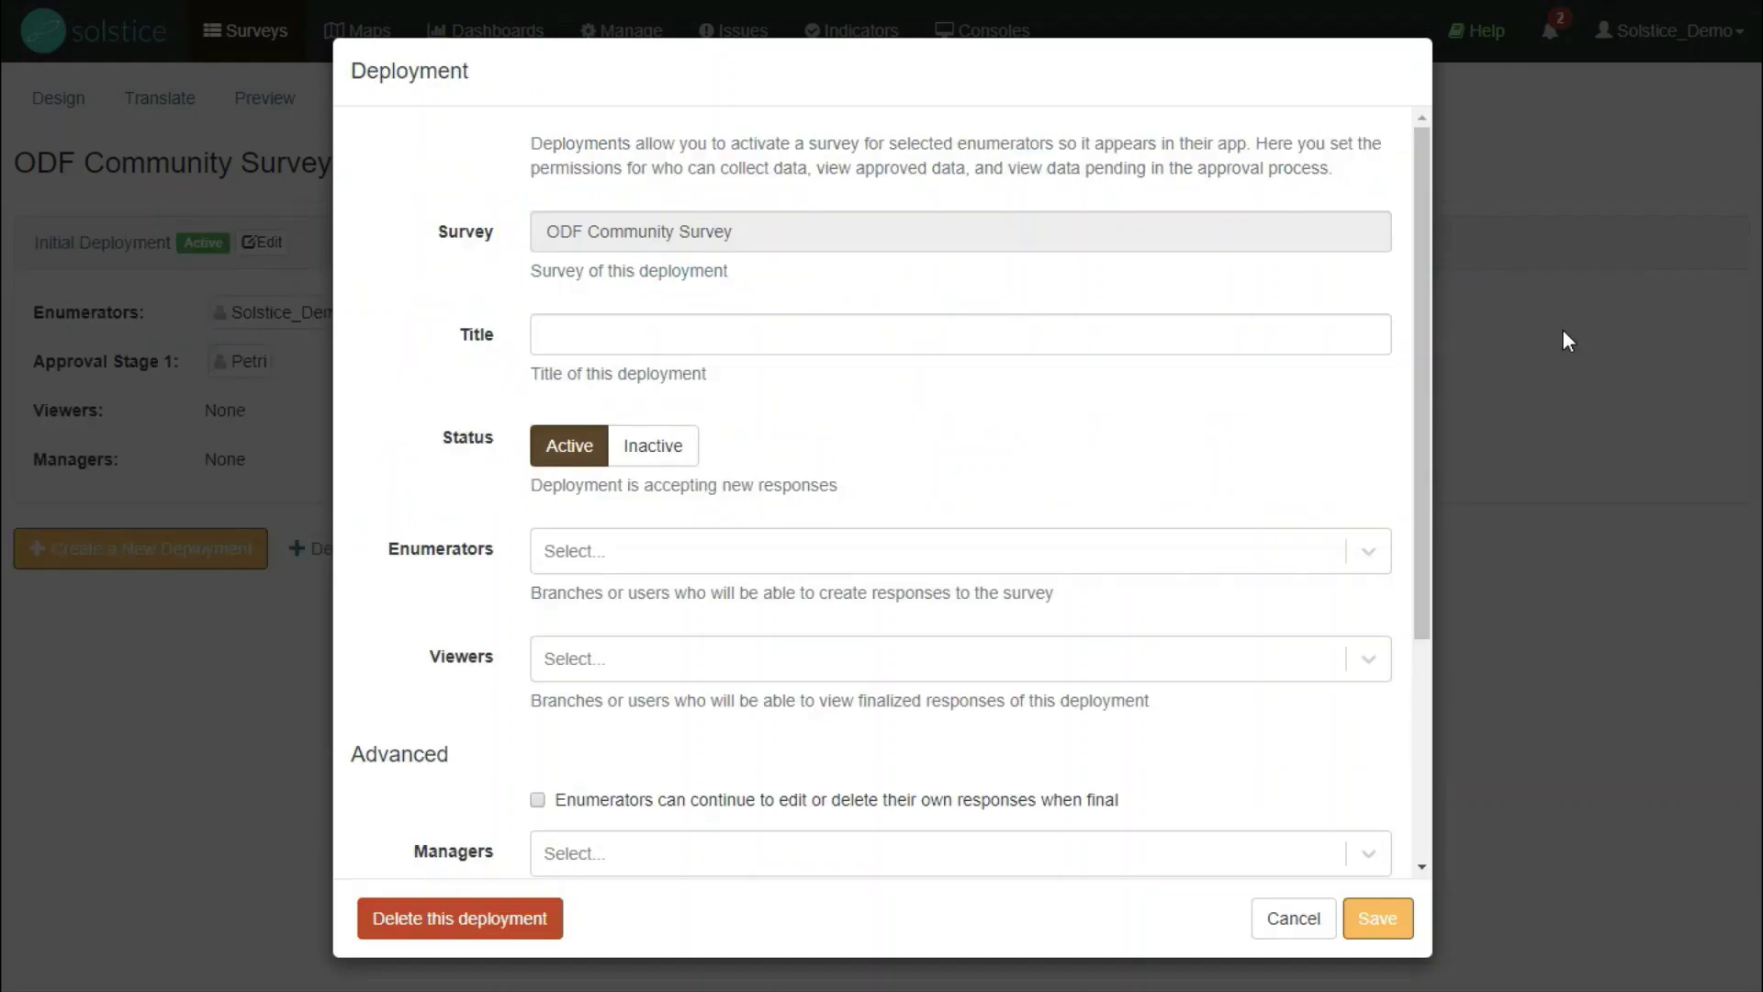
click(940, 335)
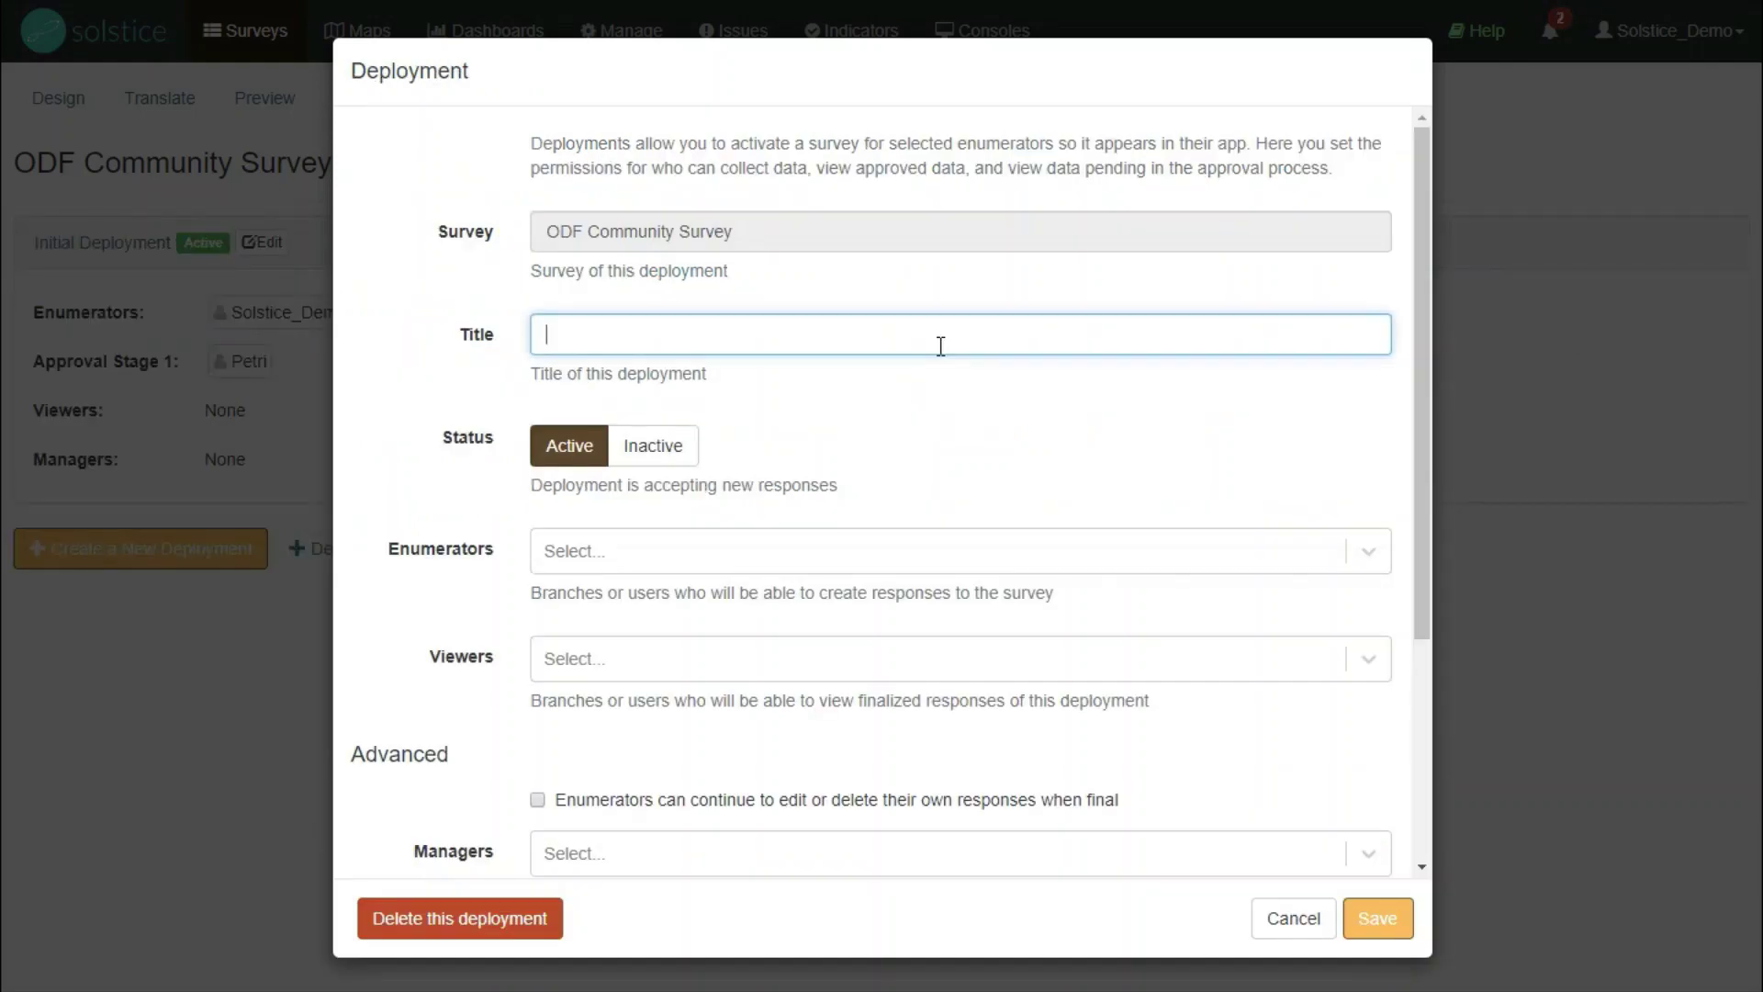
text(Initial Deployment)
key(Tab)
click(597, 553)
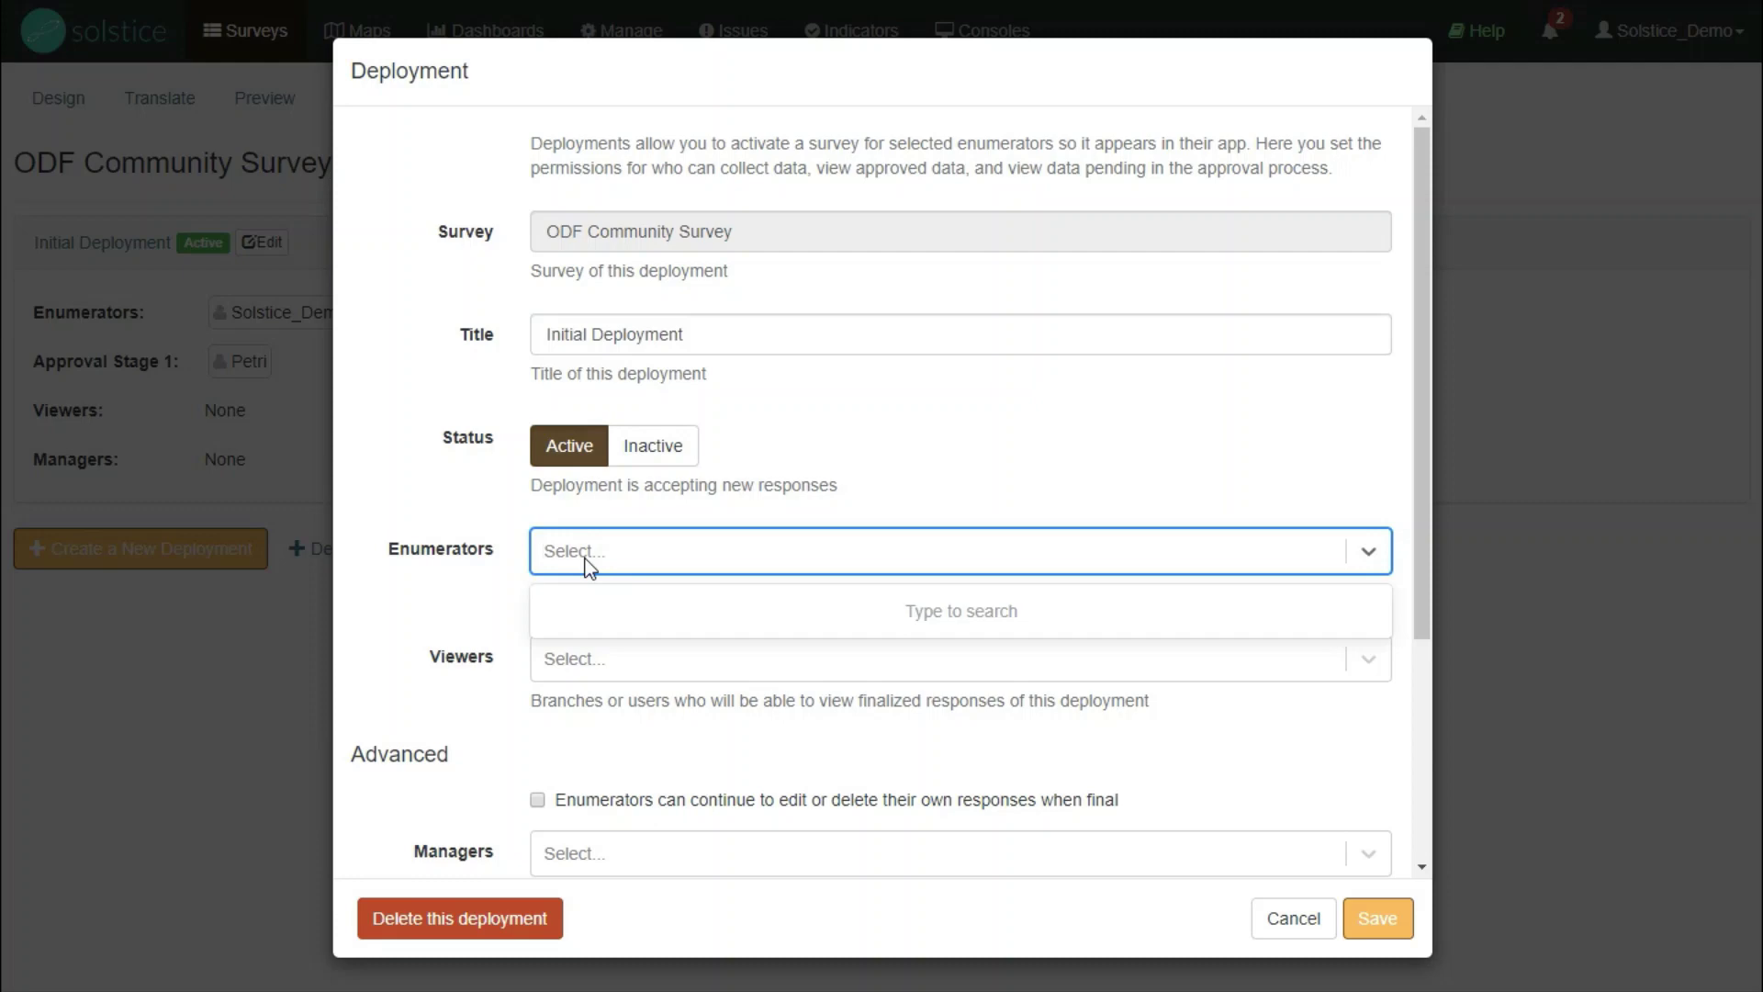
text(solstice_demo)
click(619, 613)
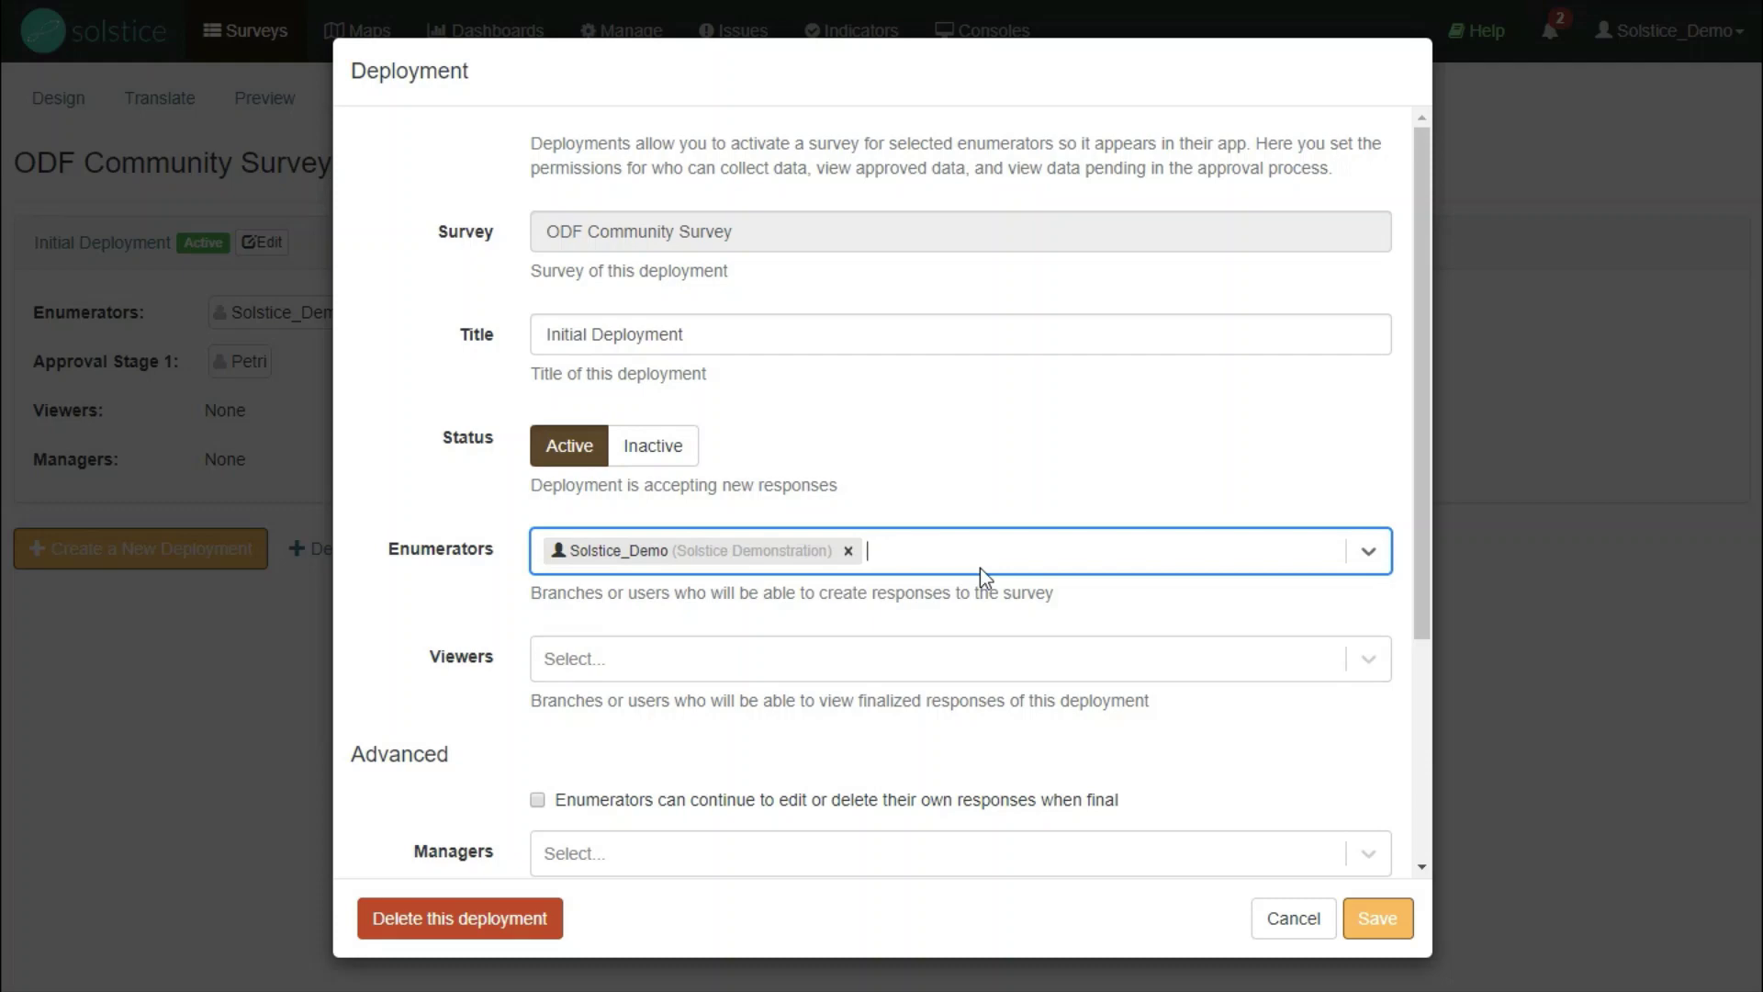
scroll(979, 568, down, 1)
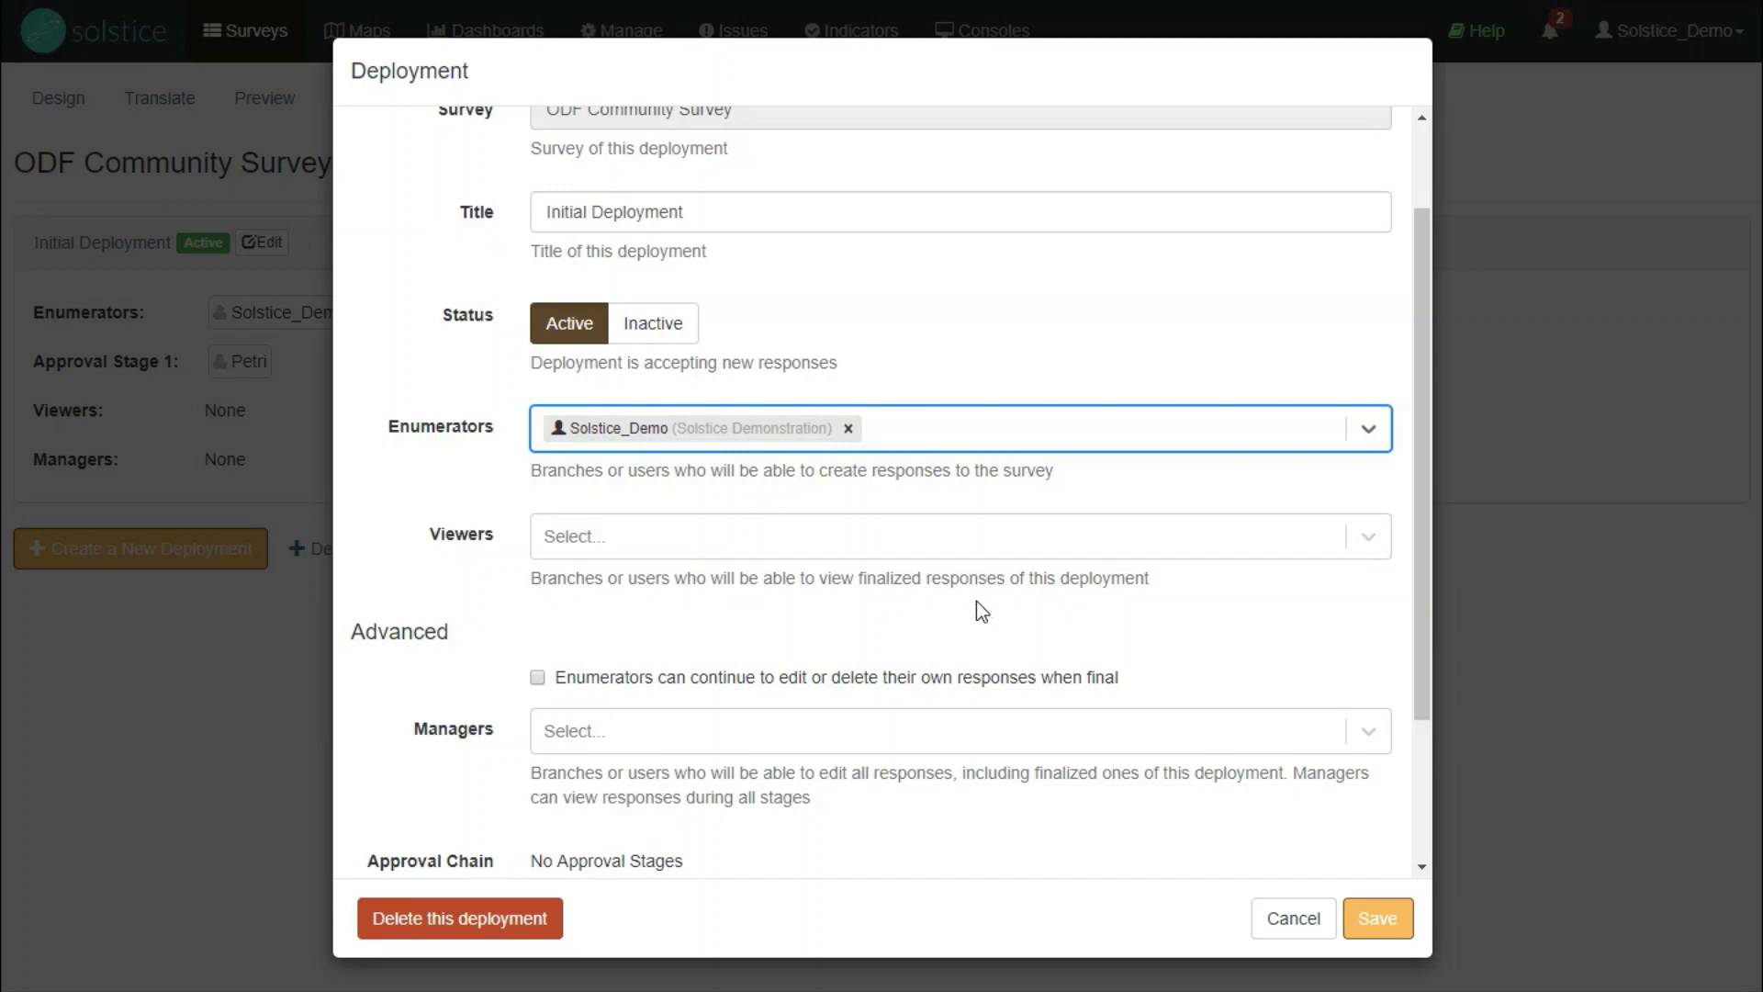
- Add an approval stage with the approver user to the Initial Deployment and save it
scroll(981, 609, down, 2)
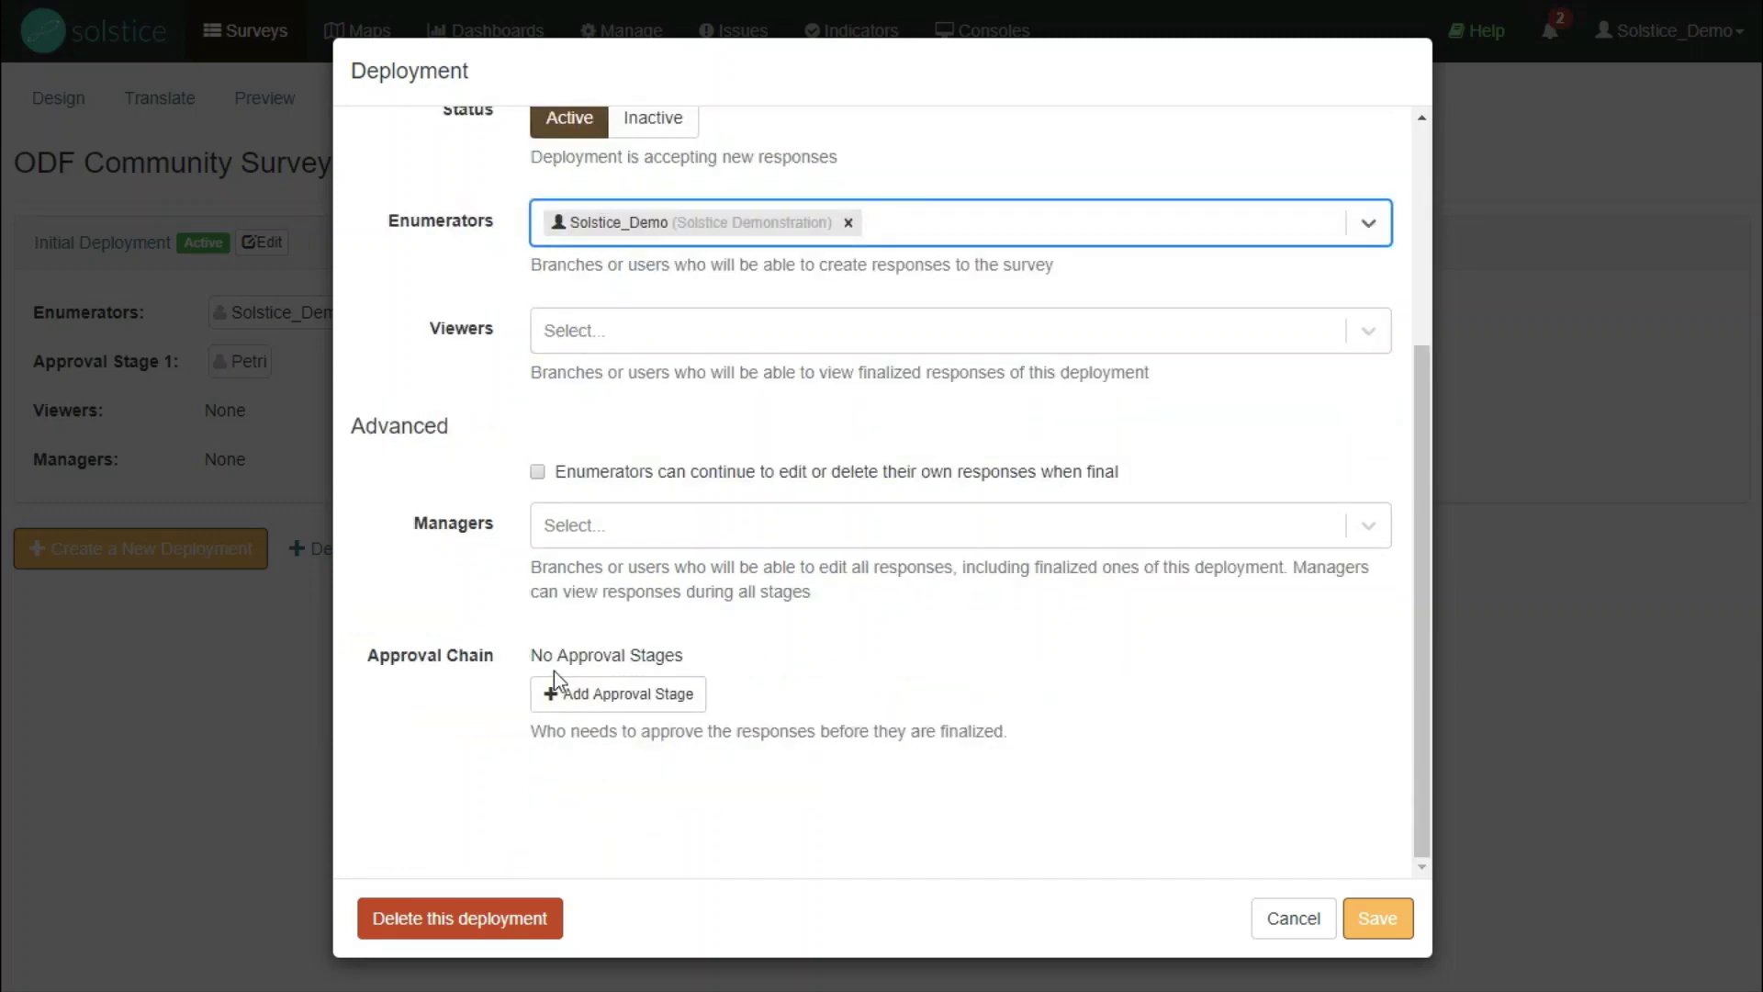
click(577, 703)
click(630, 665)
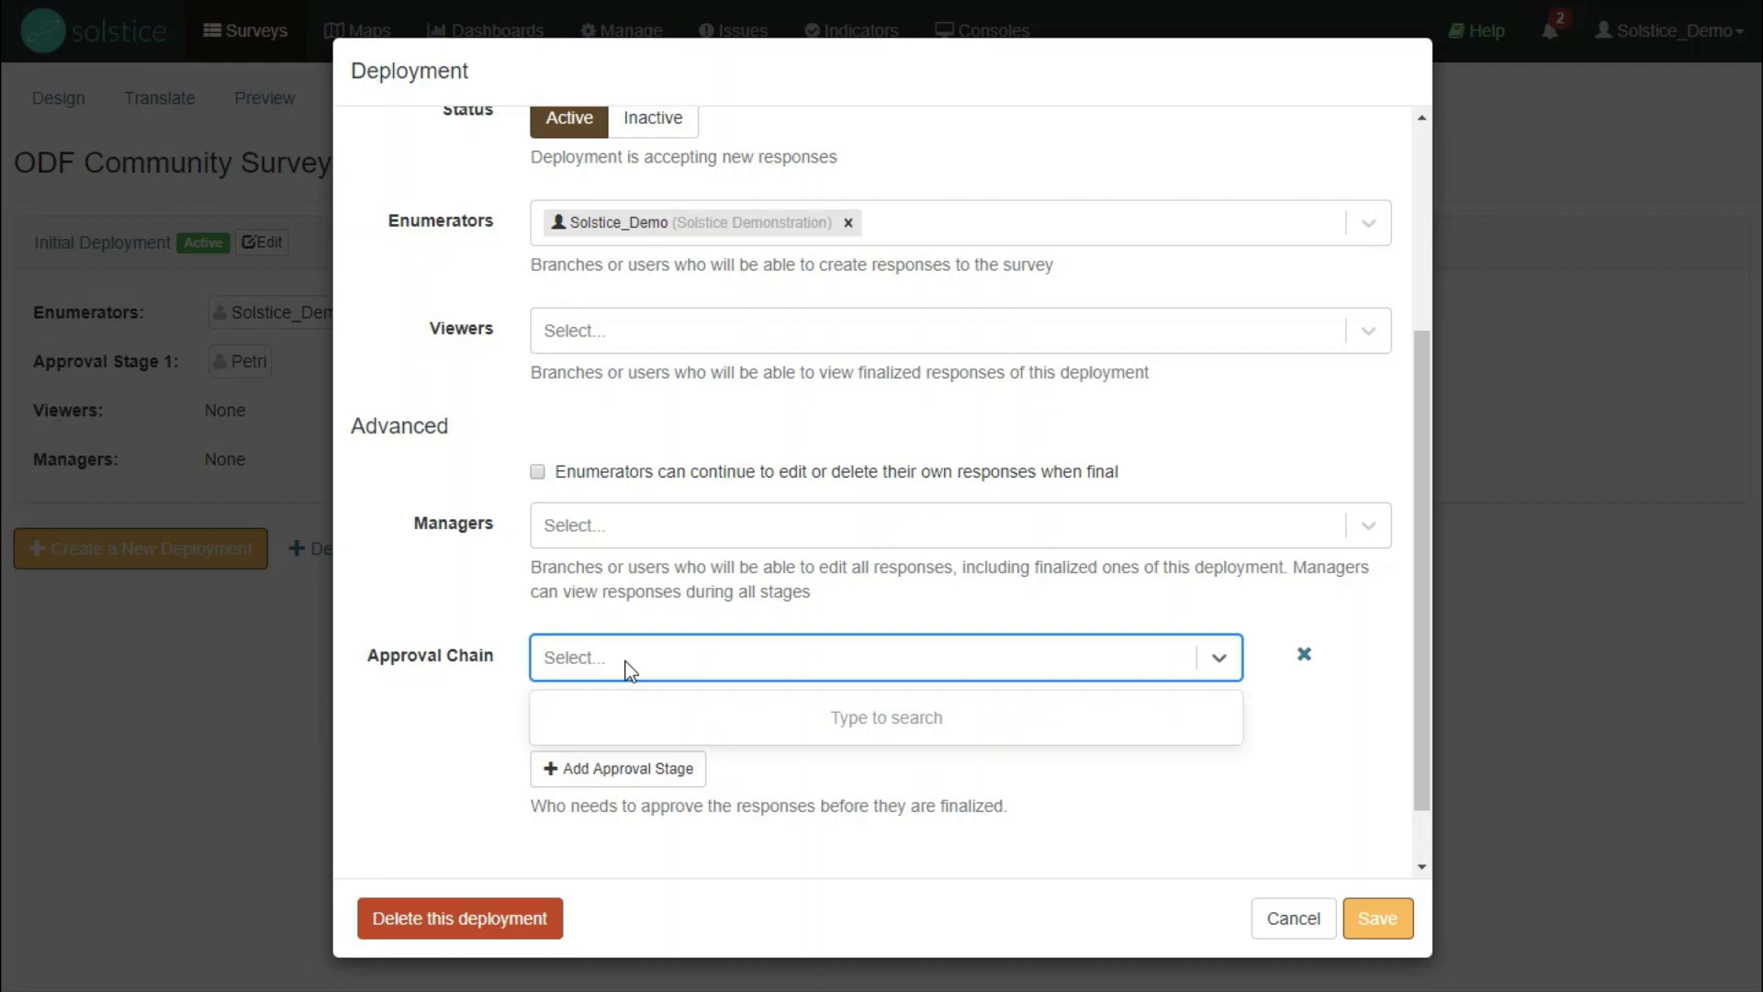
text(petri)
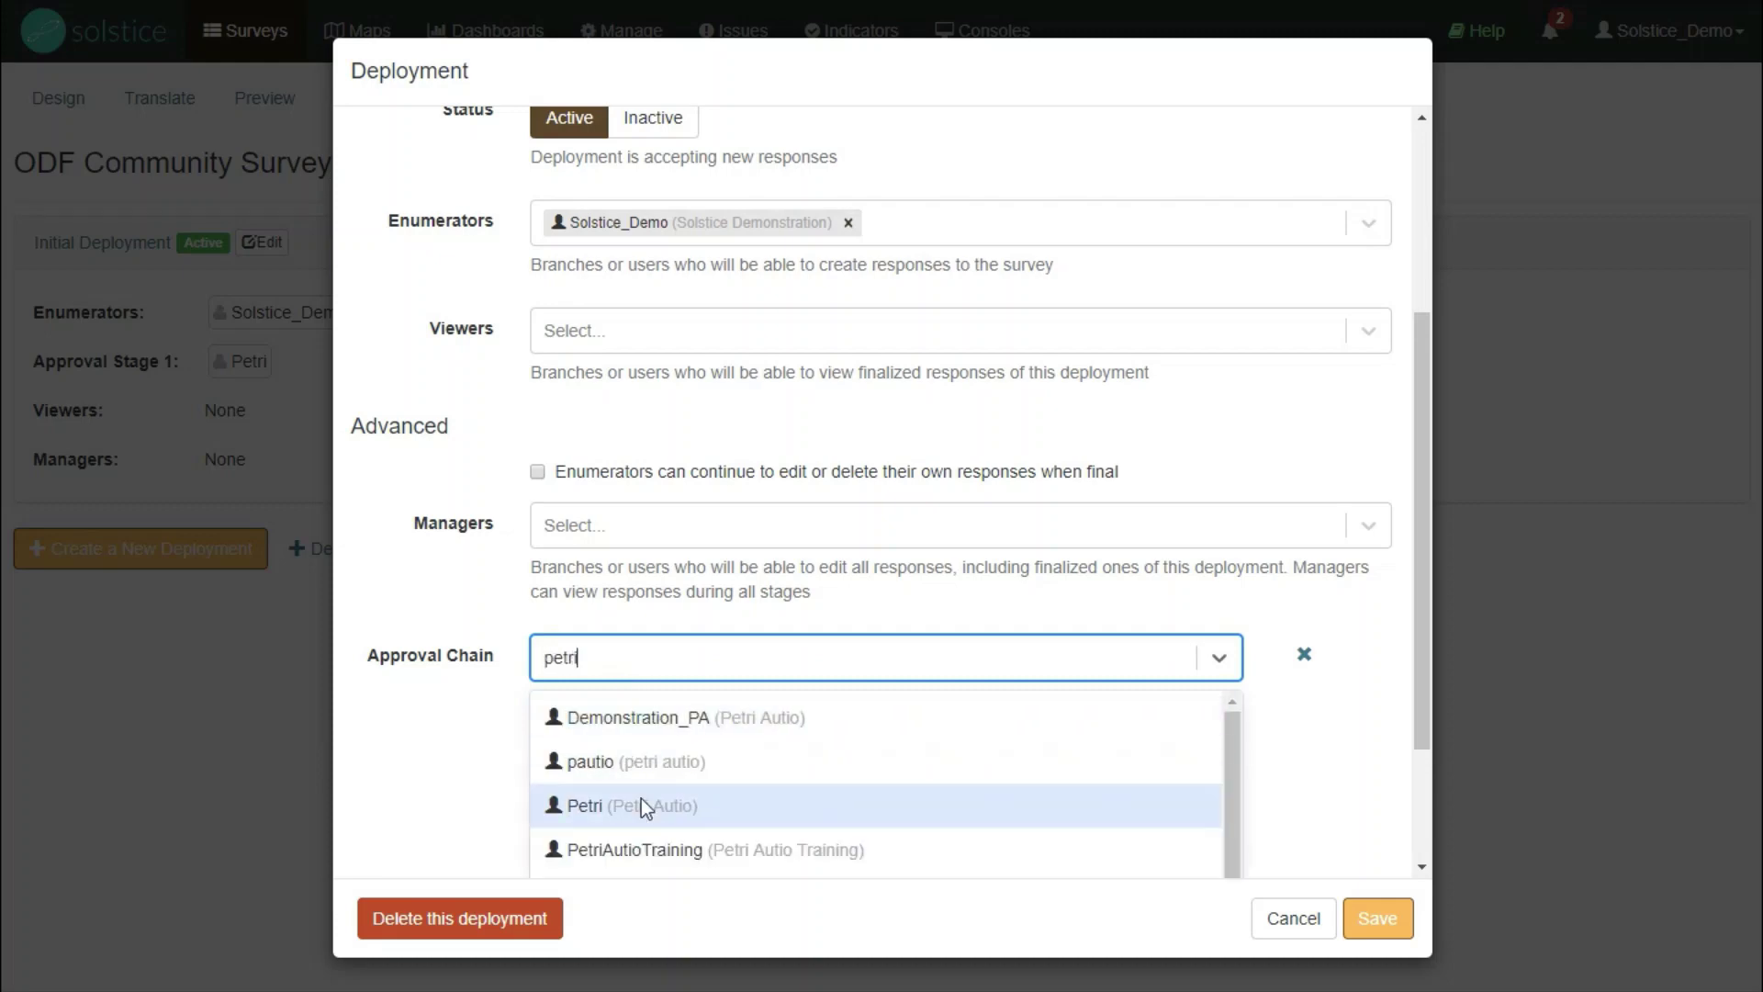
click(641, 805)
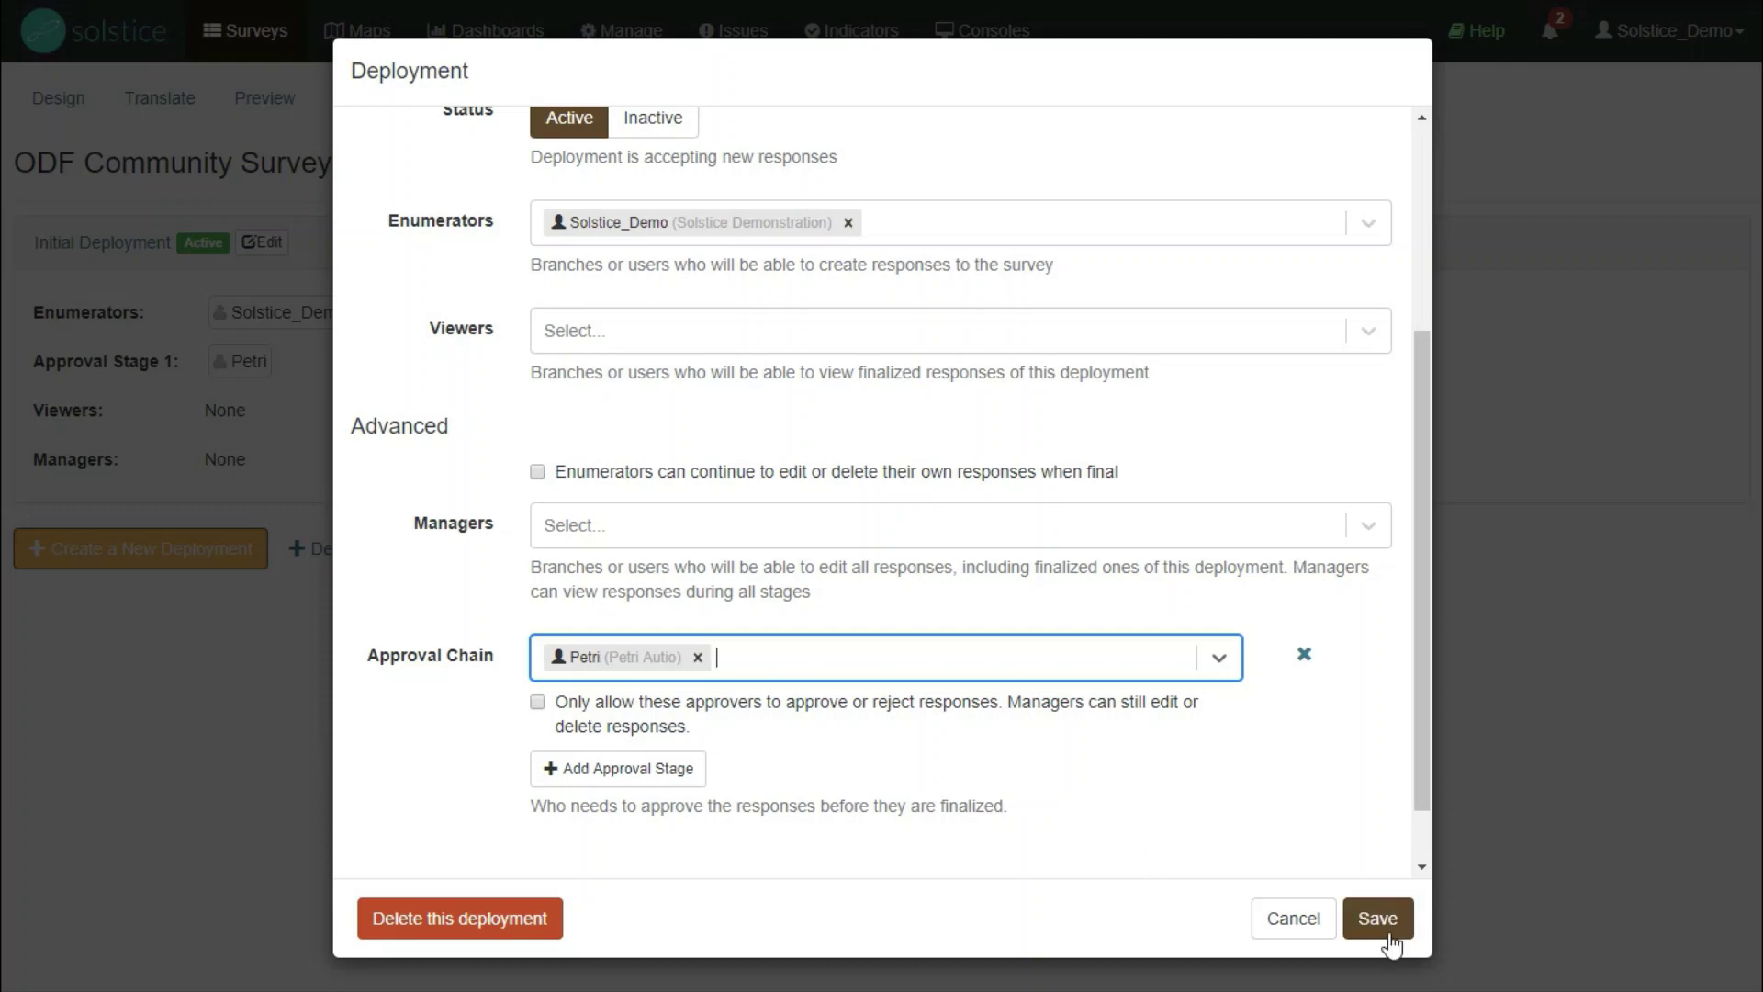
click(1389, 929)
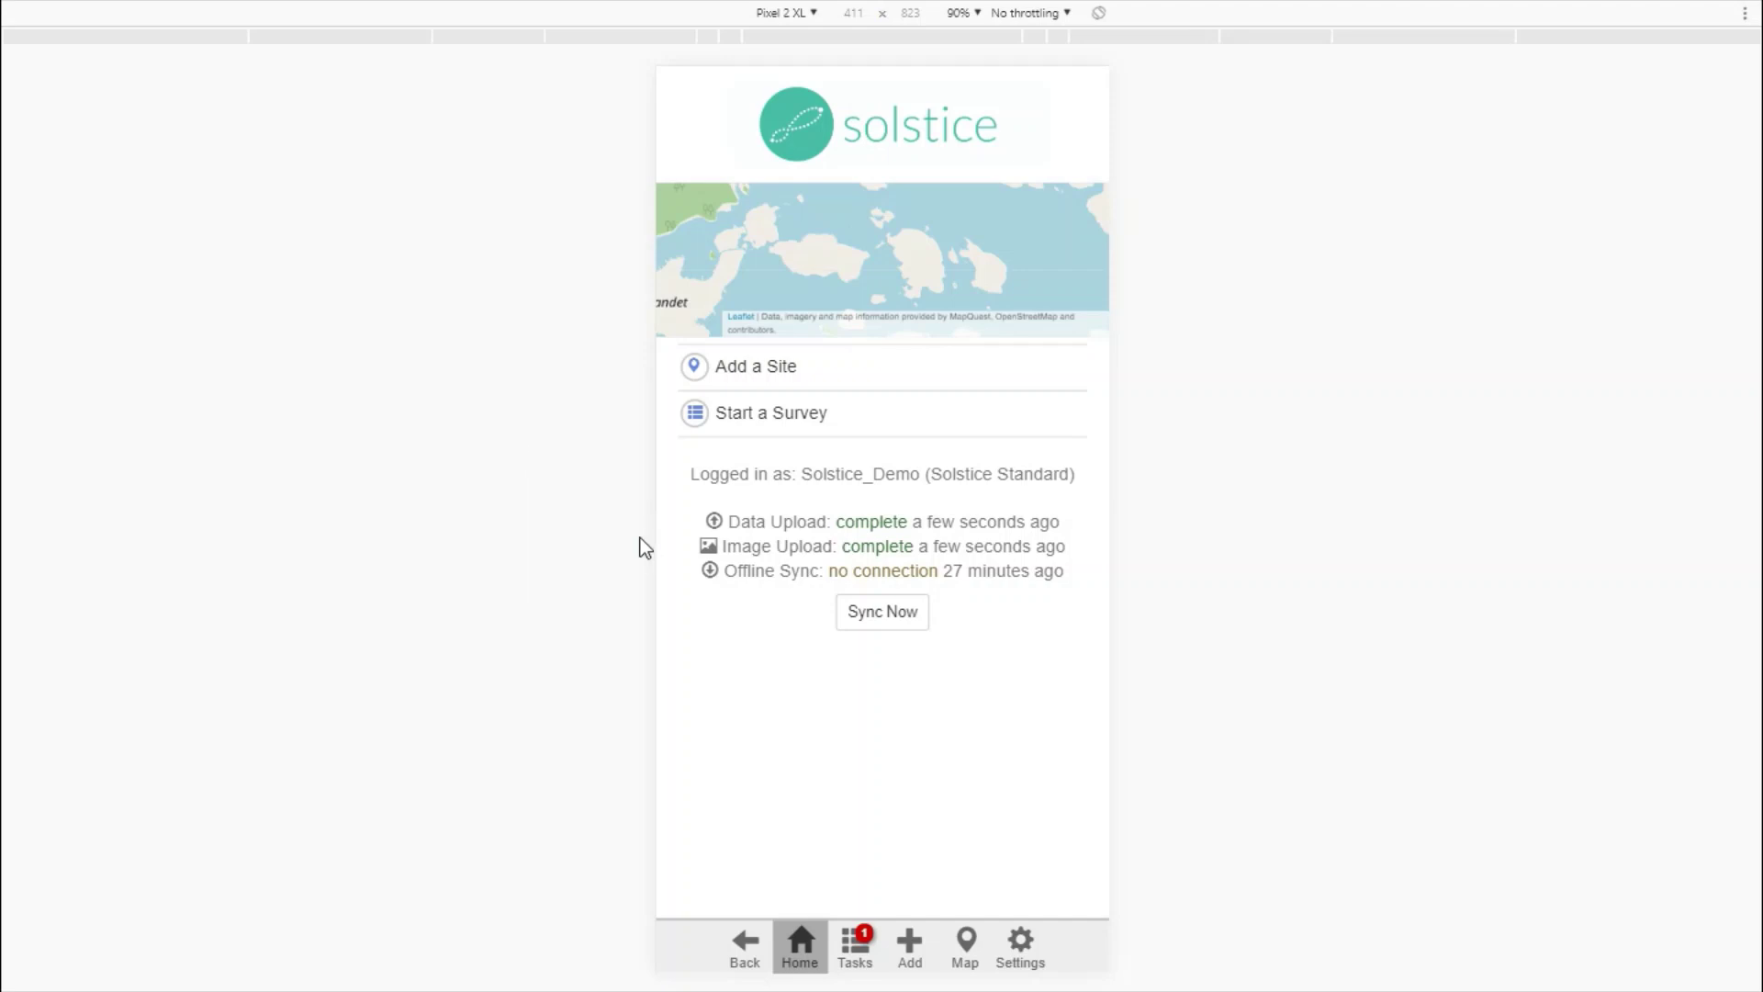
- Run Sync Now in the mobile app and wait for offline sync to finish
click(872, 618)
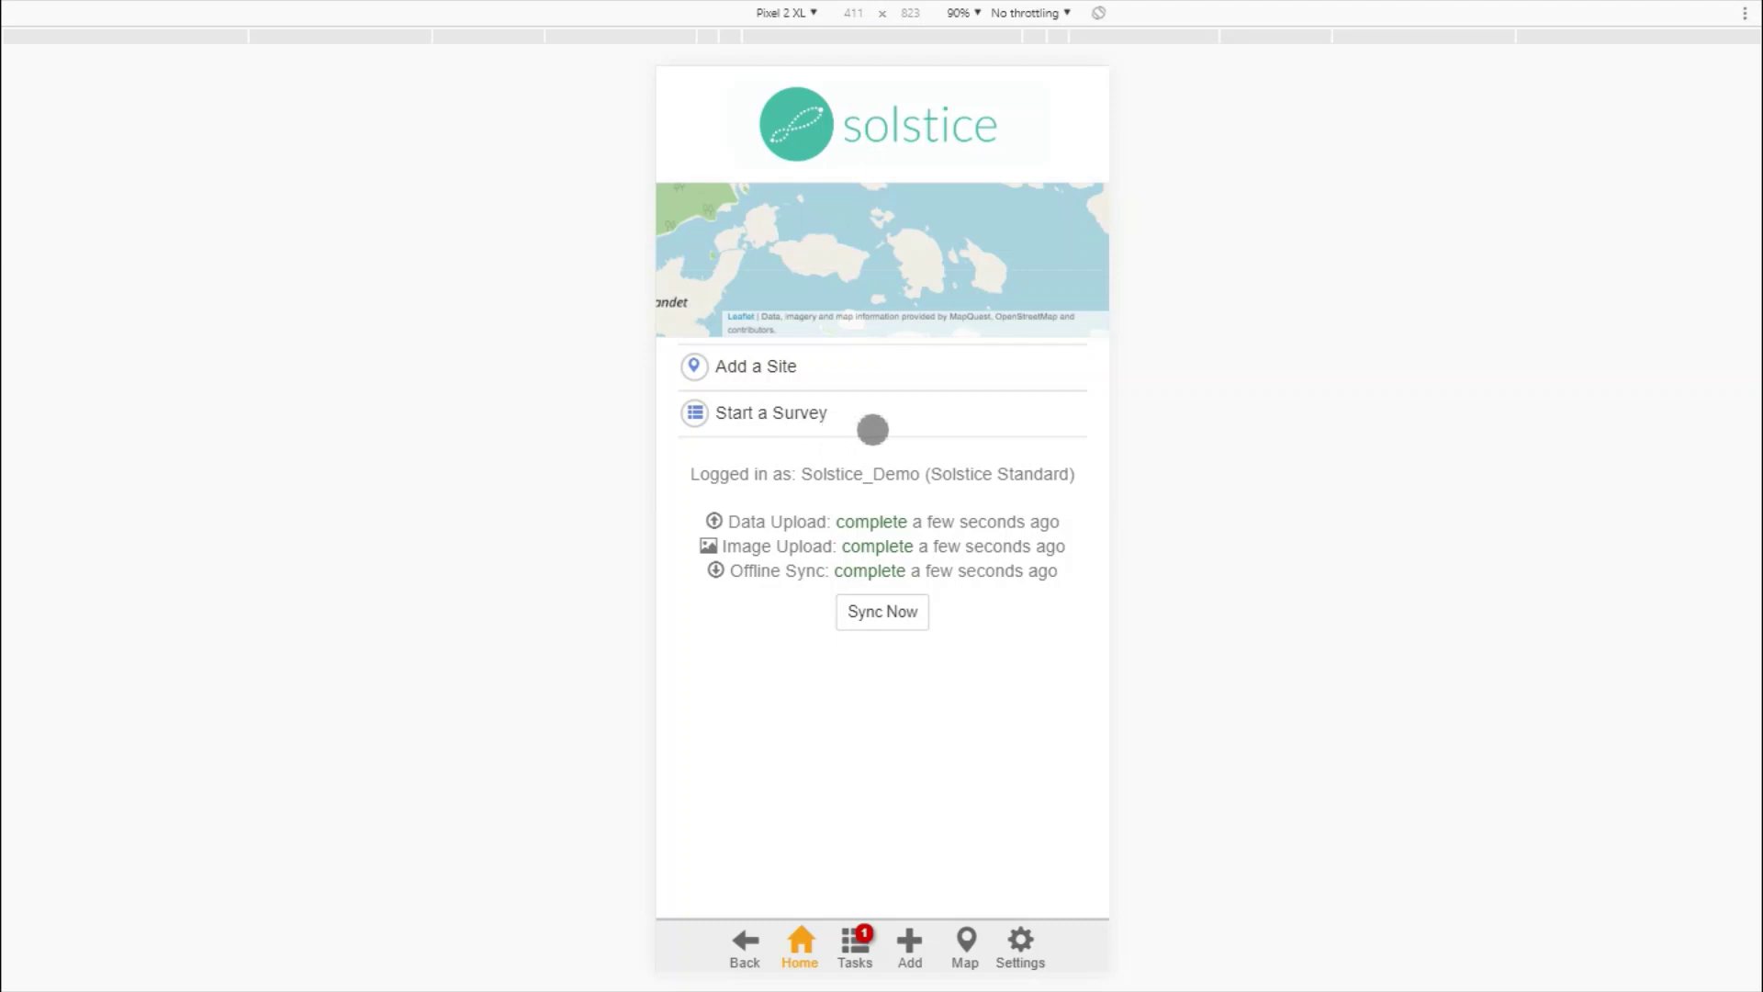
- Start a new survey using the ODF Community Survey form
click(910, 945)
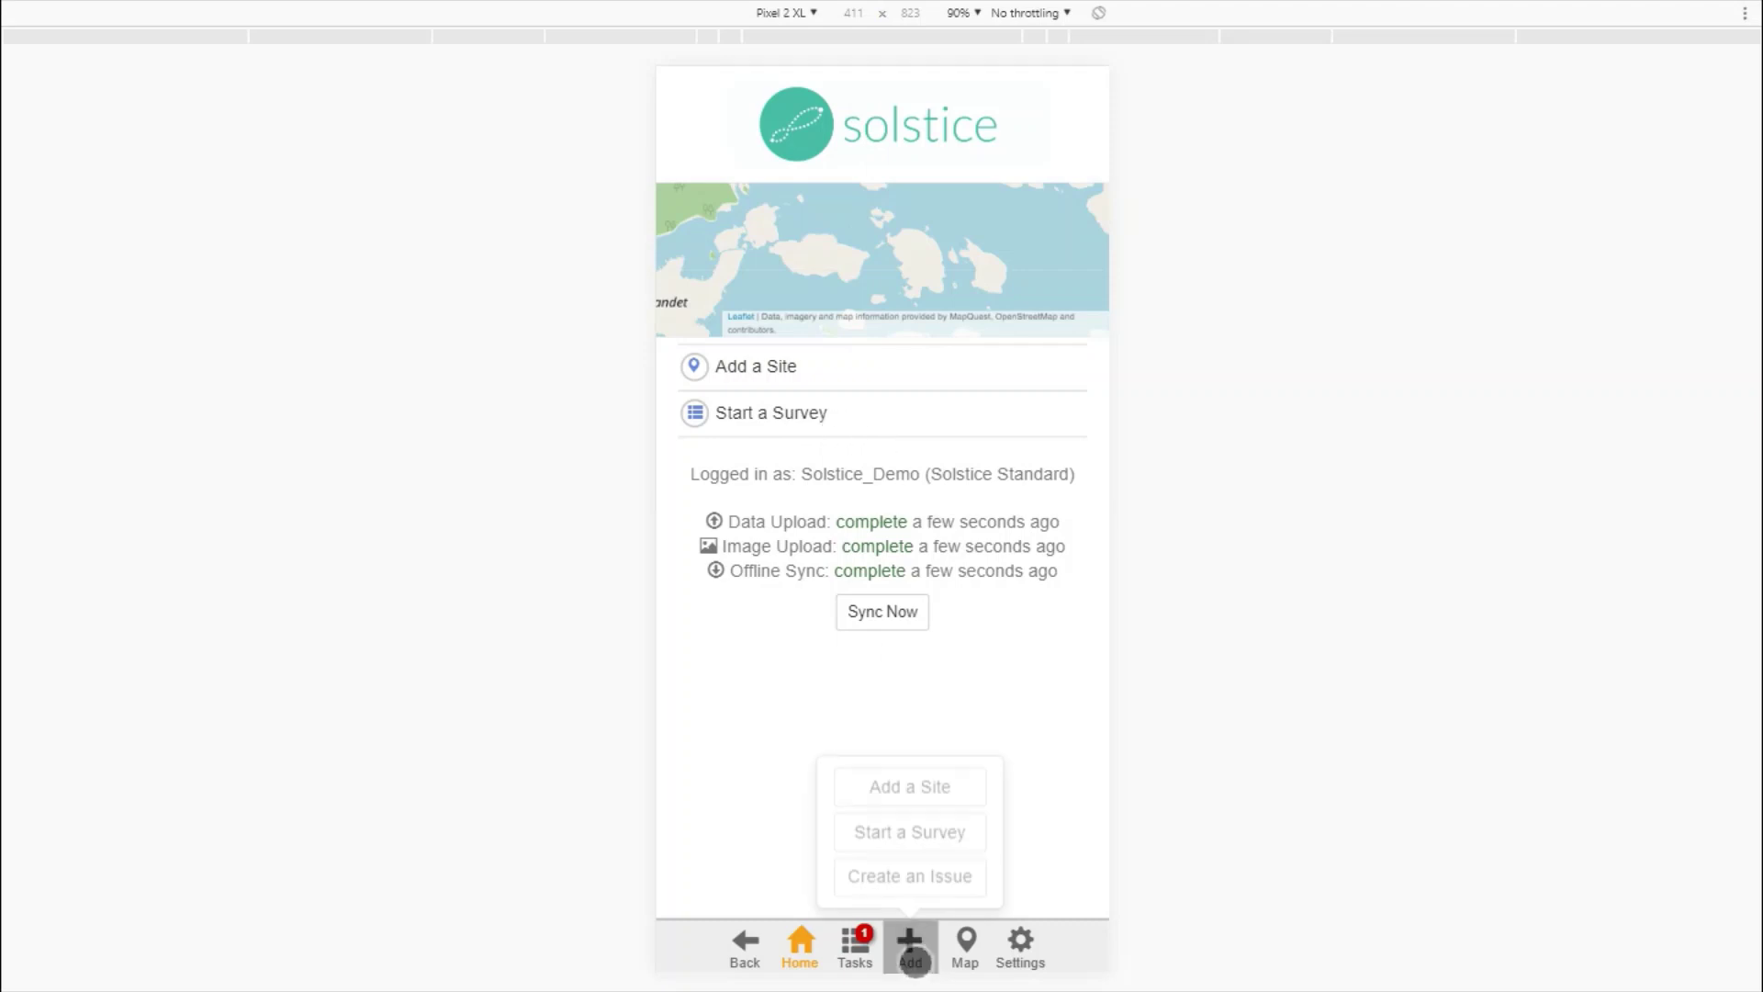
click(921, 846)
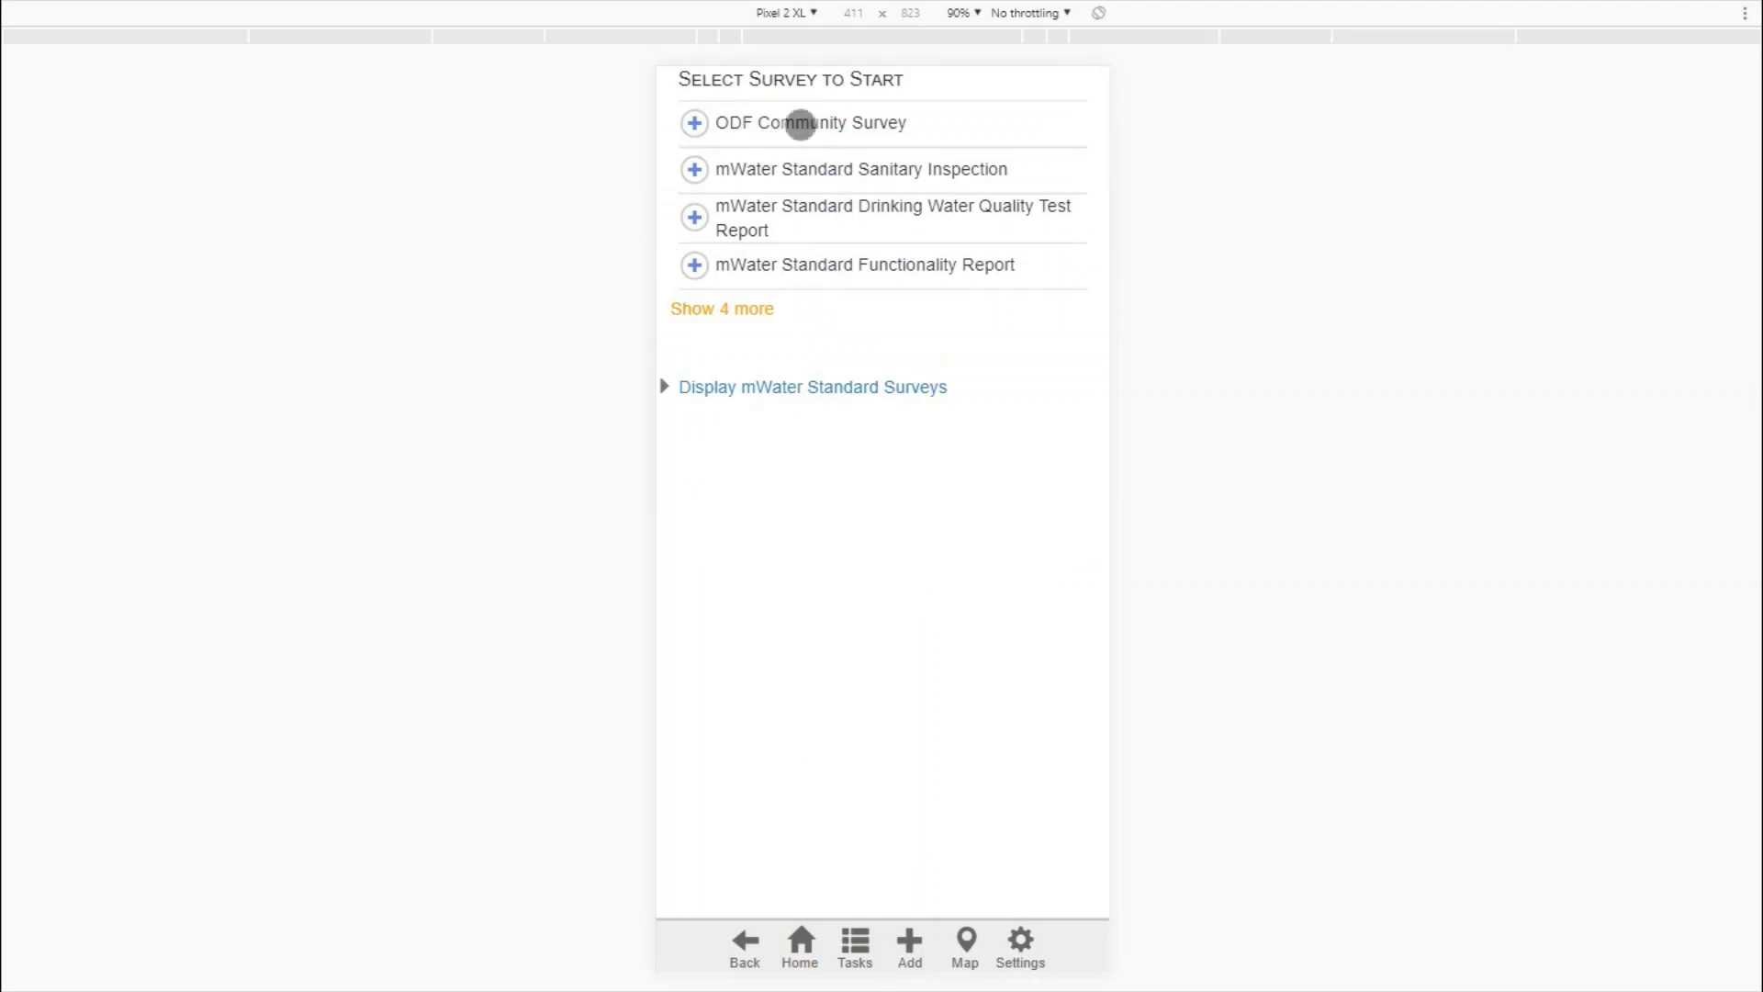
click(800, 124)
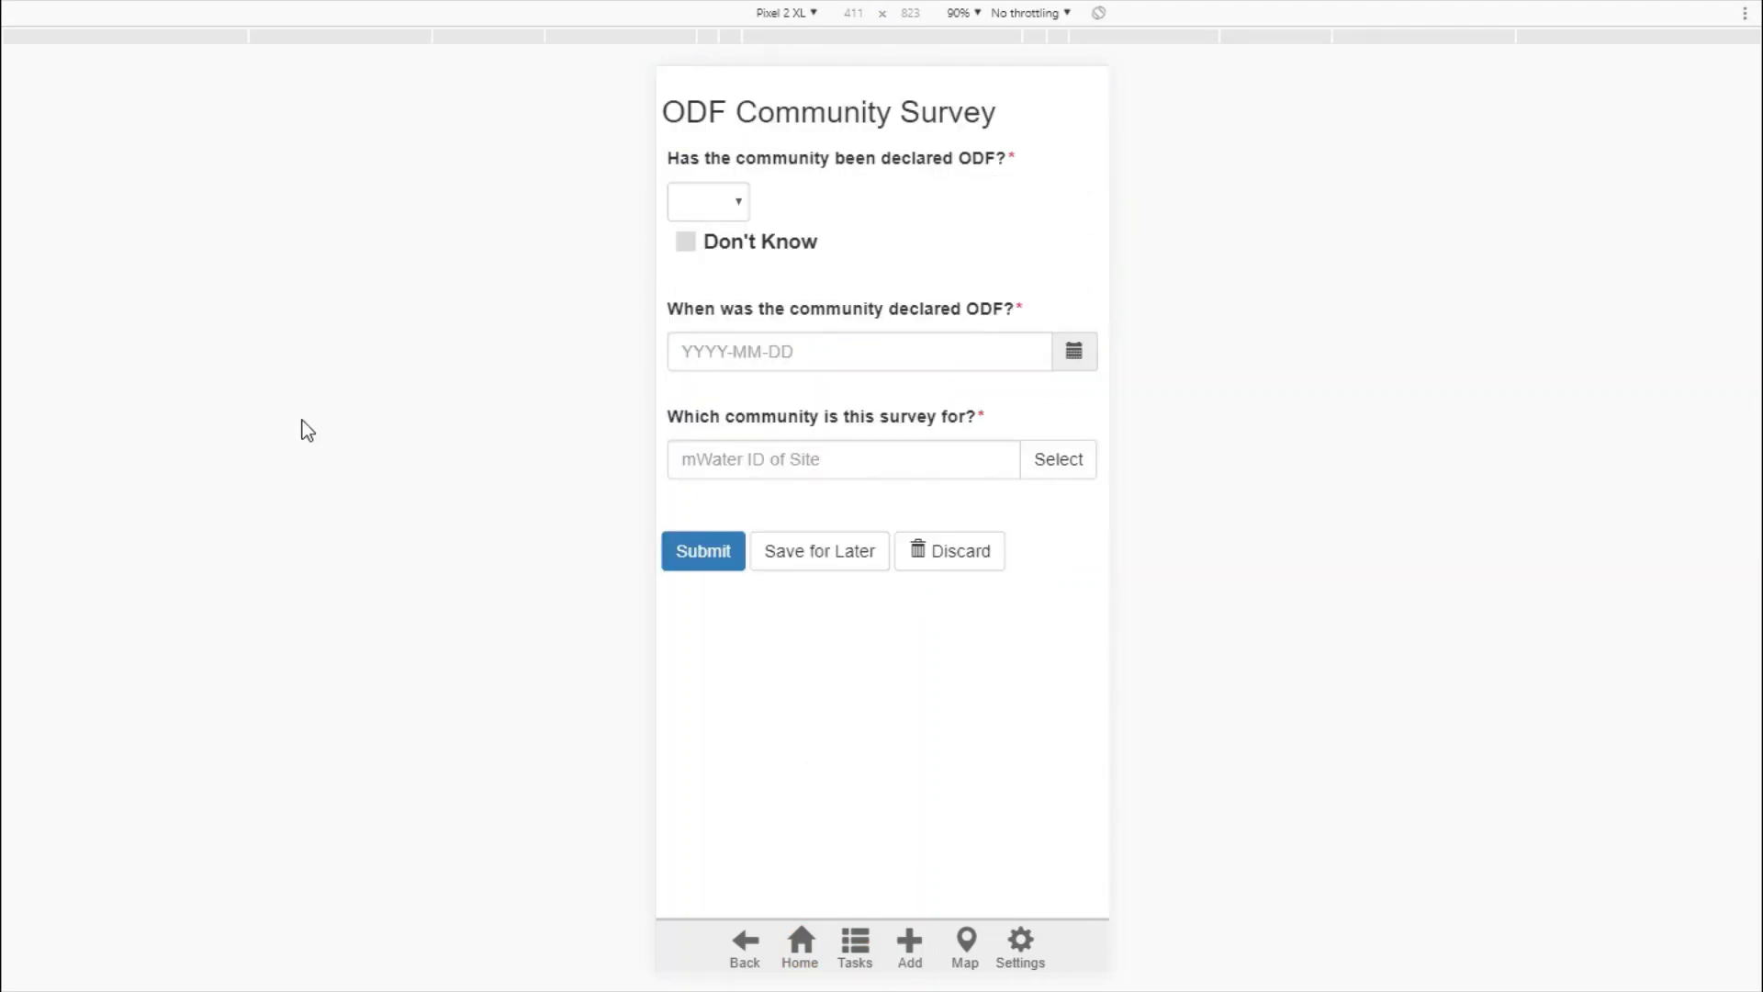